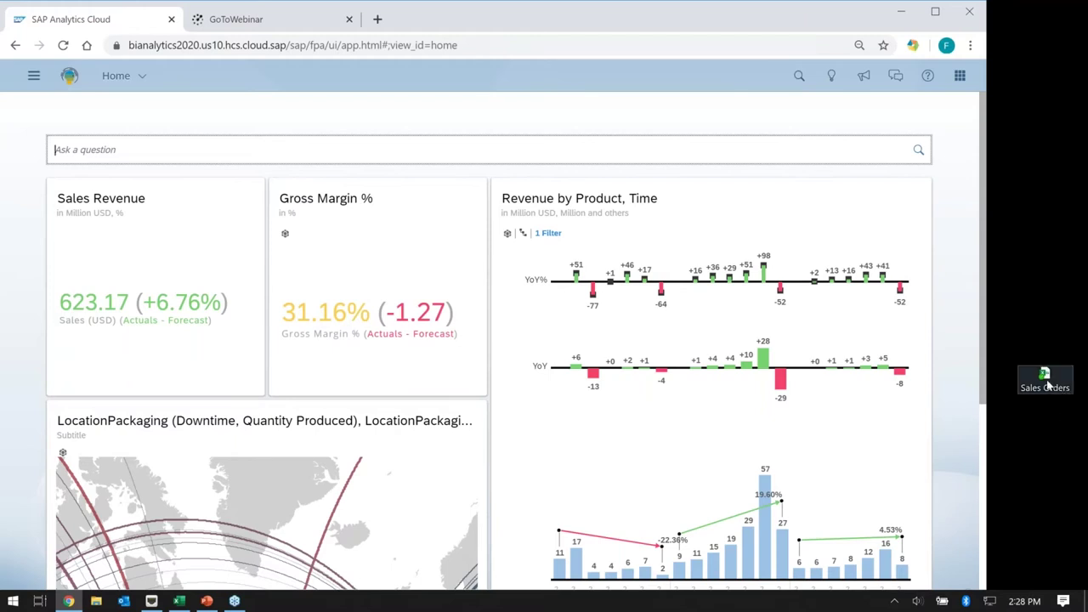
# Upload Sales Orders.xlsx to SAP Analytics Cloud and switch Chrome to maximized full screen.
pyautogui.click(1048, 387)
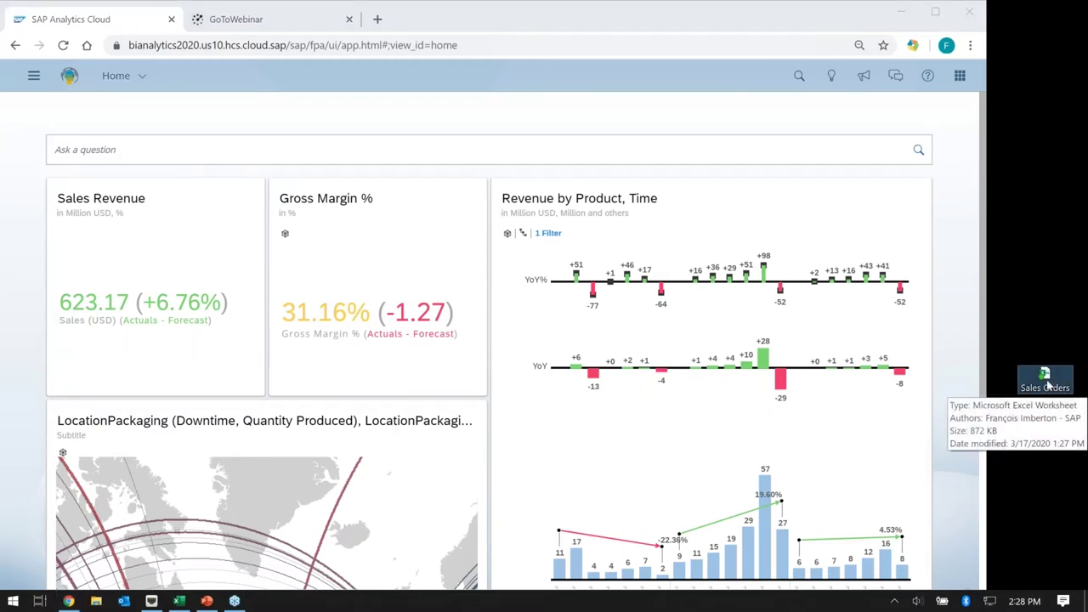
pyautogui.moveTo(1047, 385); pyautogui.dragTo(383, 316)
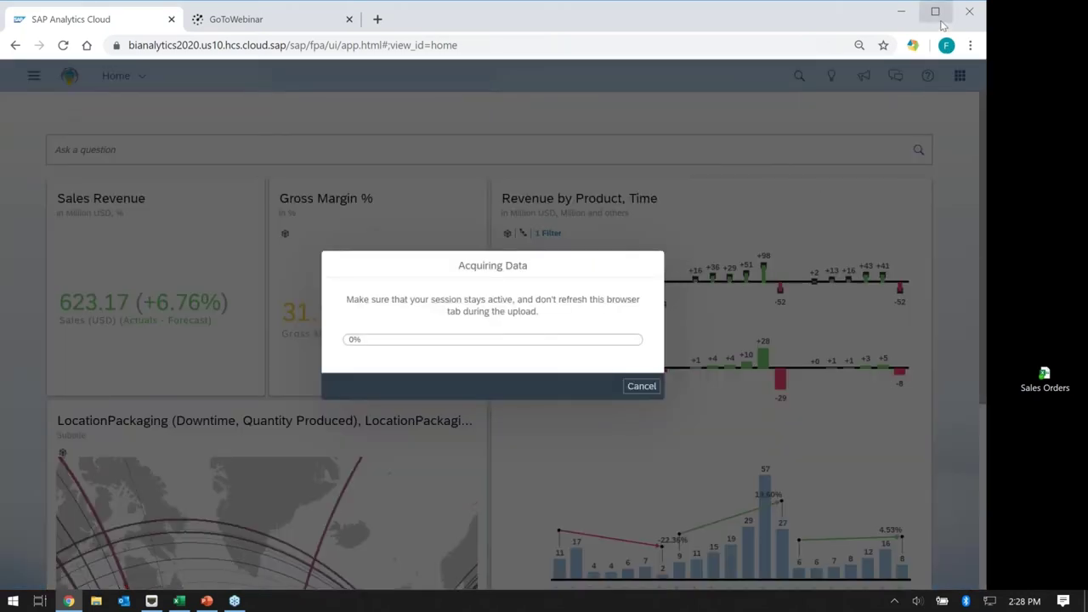
pyautogui.click(939, 17)
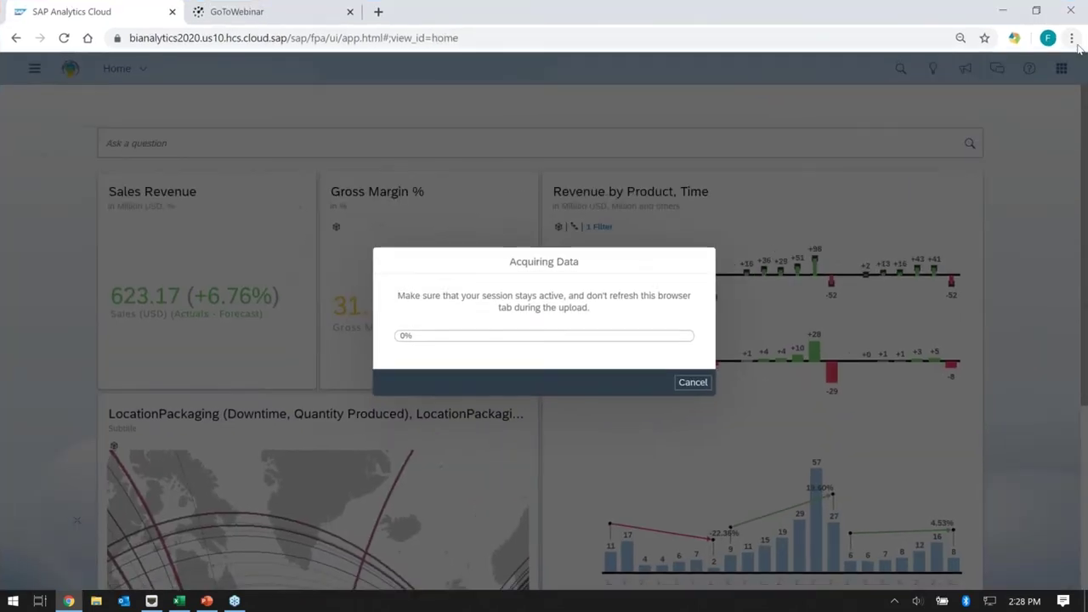
pyautogui.click(1072, 38)
pyautogui.click(1065, 176)
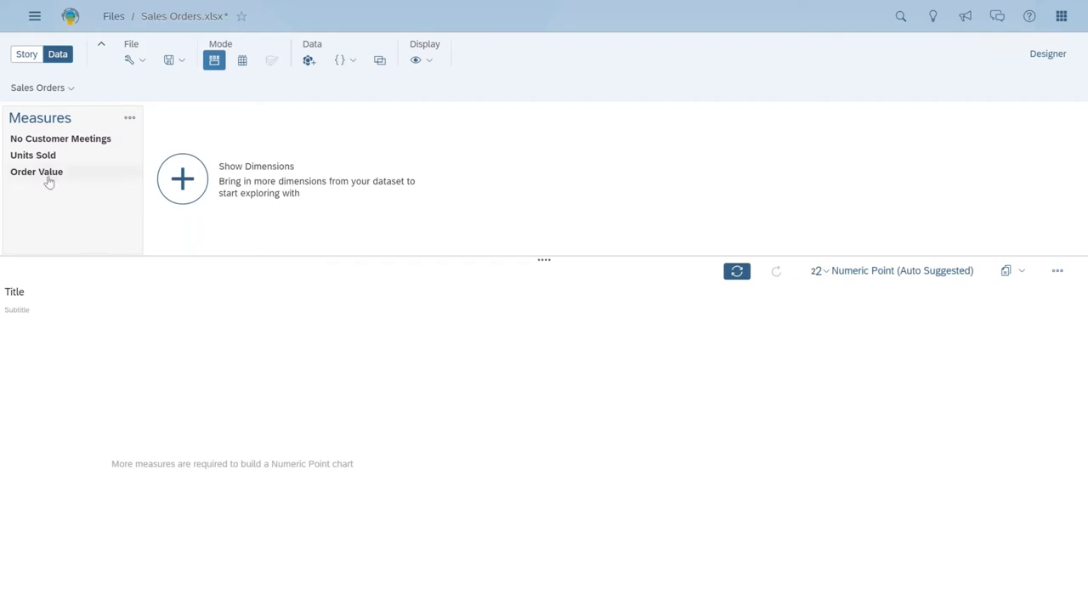
# Show all Sales Orders dimensions and chart total Order Value of 14,574,272.98.
pyautogui.click(170, 192)
pyautogui.click(190, 239)
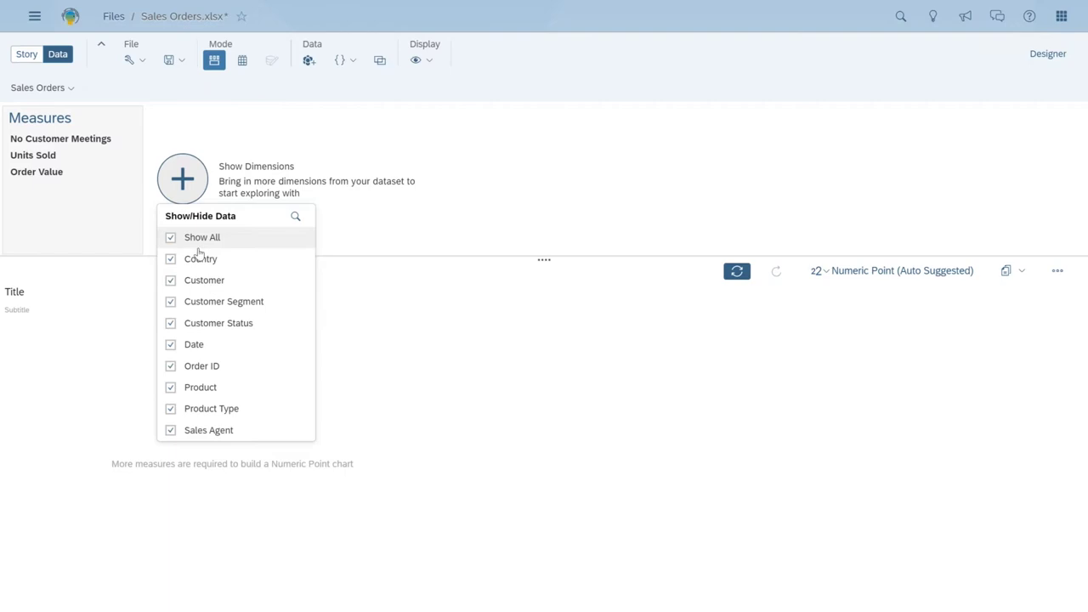
pyautogui.click(353, 258)
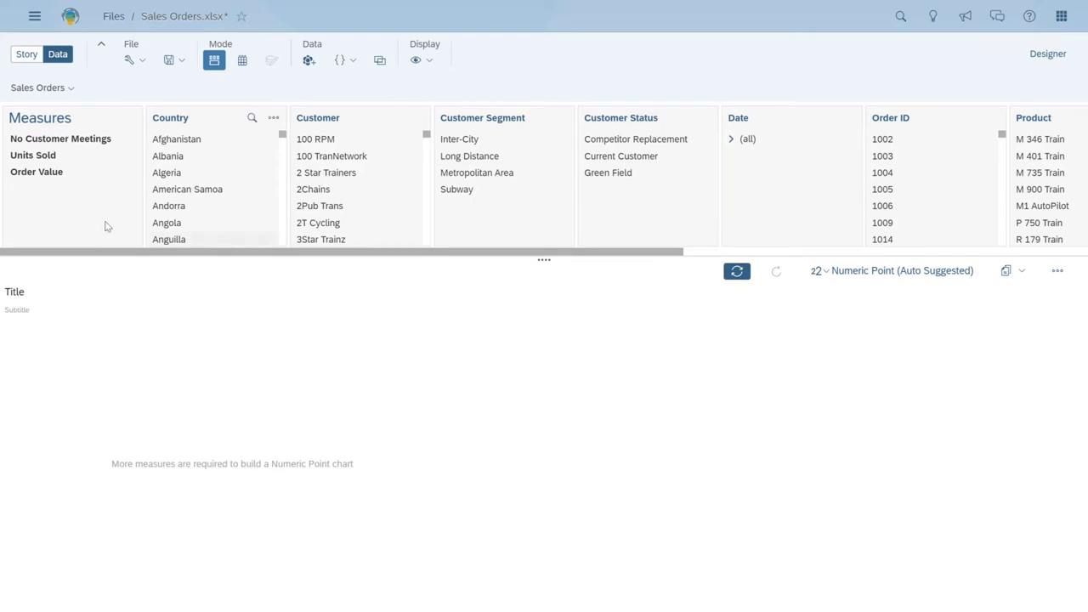
pyautogui.click(37, 172)
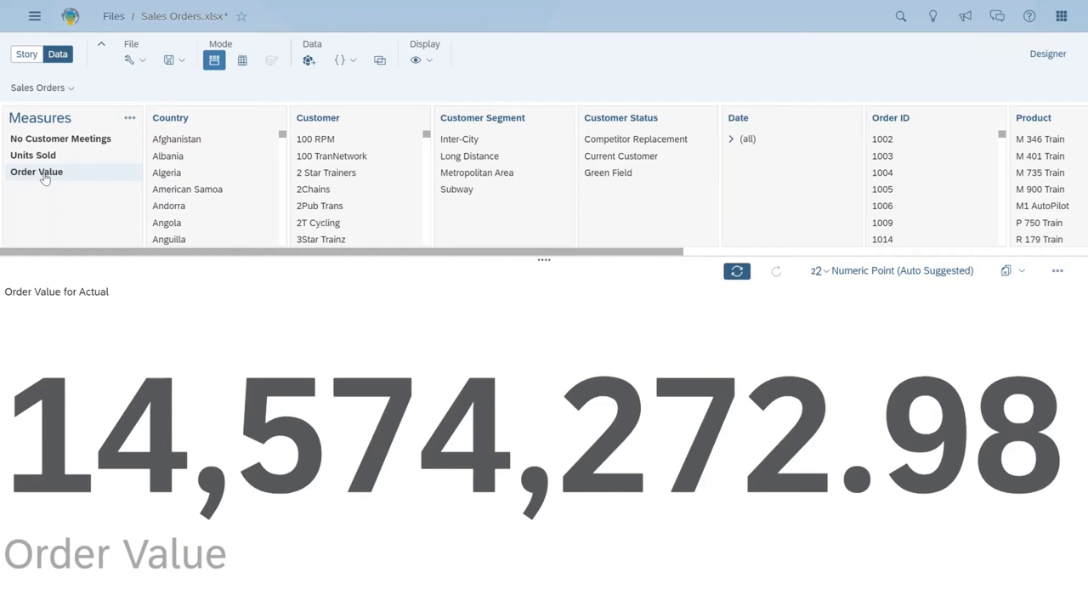
# Try Order Value breakdowns by Customer Segment, Customer Status, and Date drilled to Level 4.
pyautogui.click(475, 120)
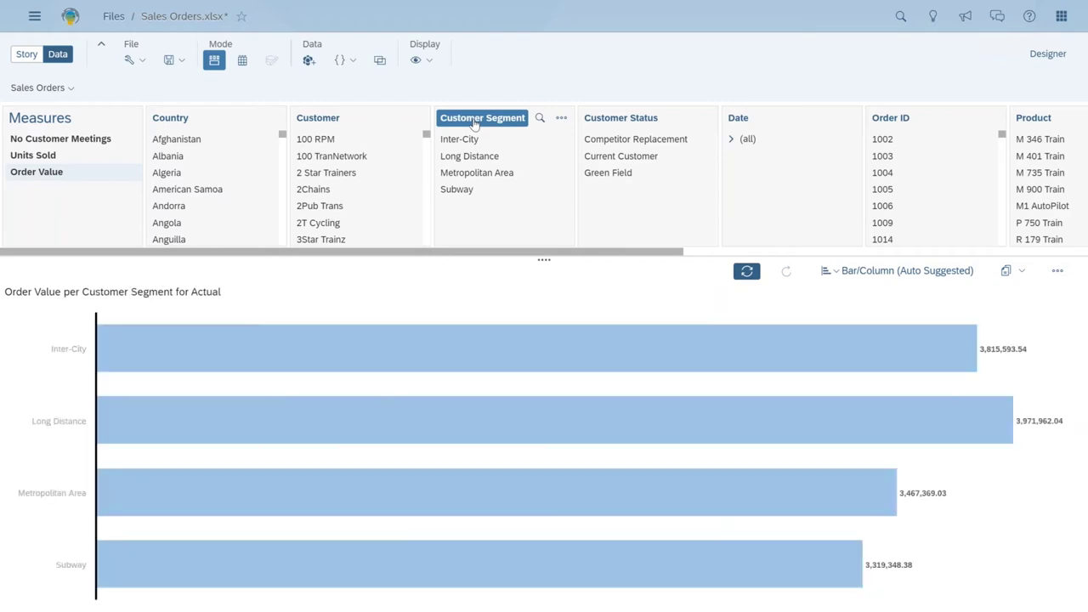
pyautogui.click(474, 120)
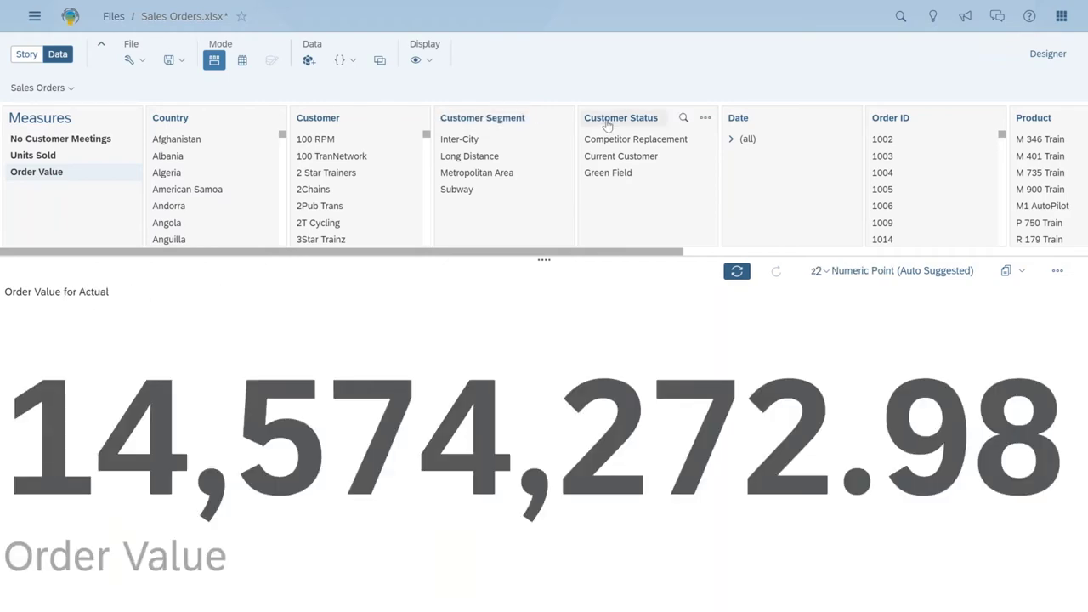
pyautogui.click(607, 122)
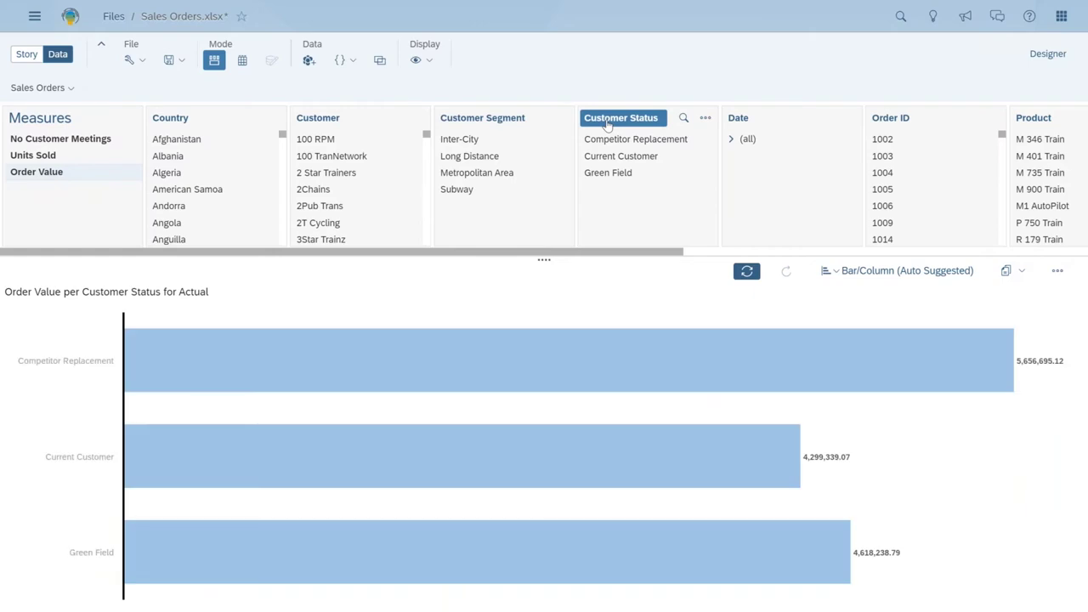
pyautogui.click(607, 123)
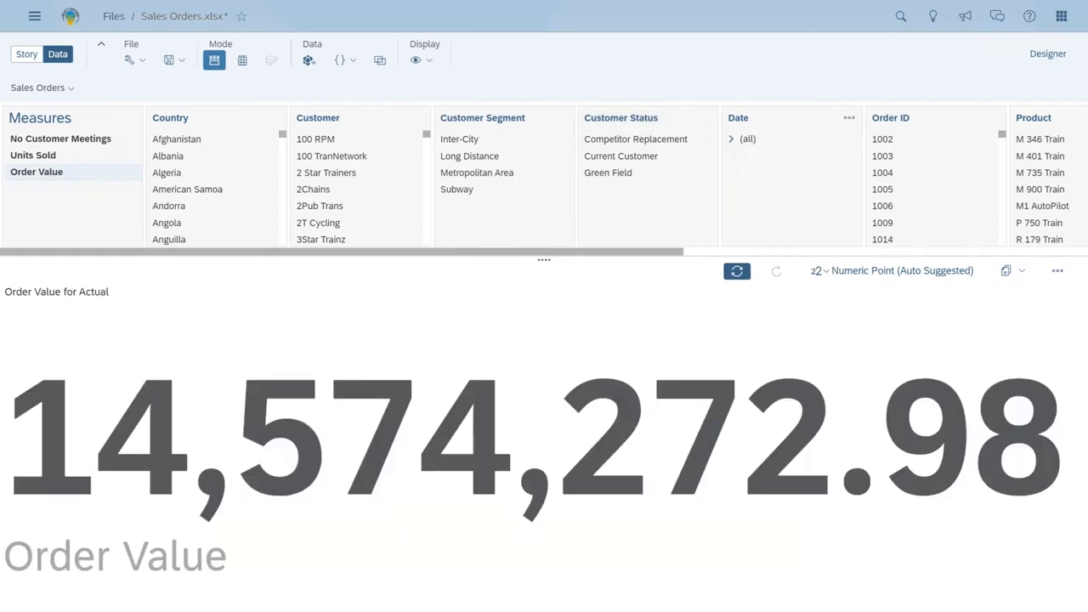
pyautogui.click(739, 119)
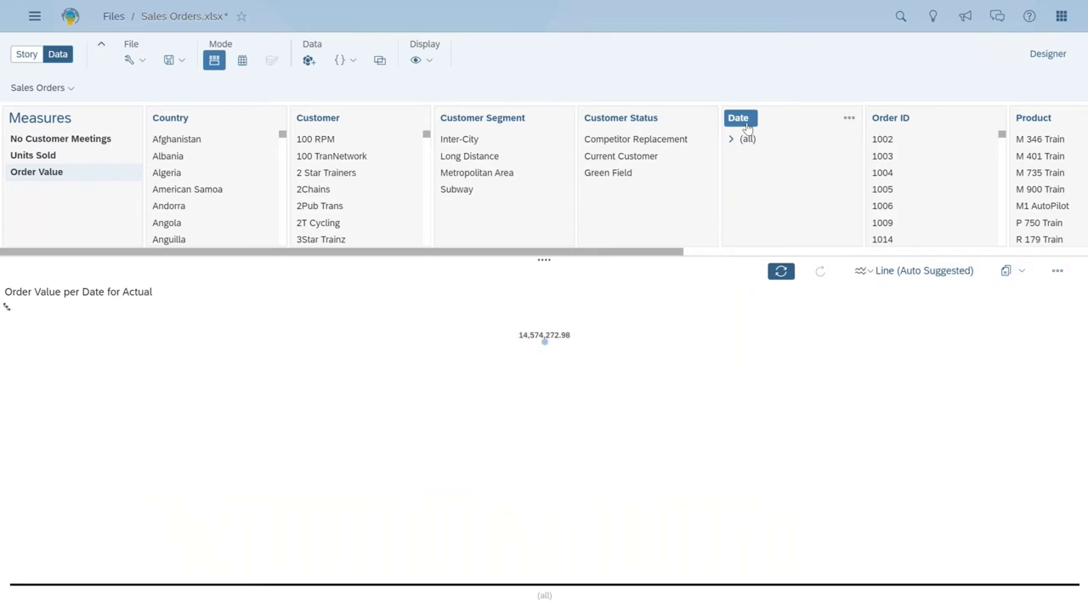
pyautogui.click(8, 308)
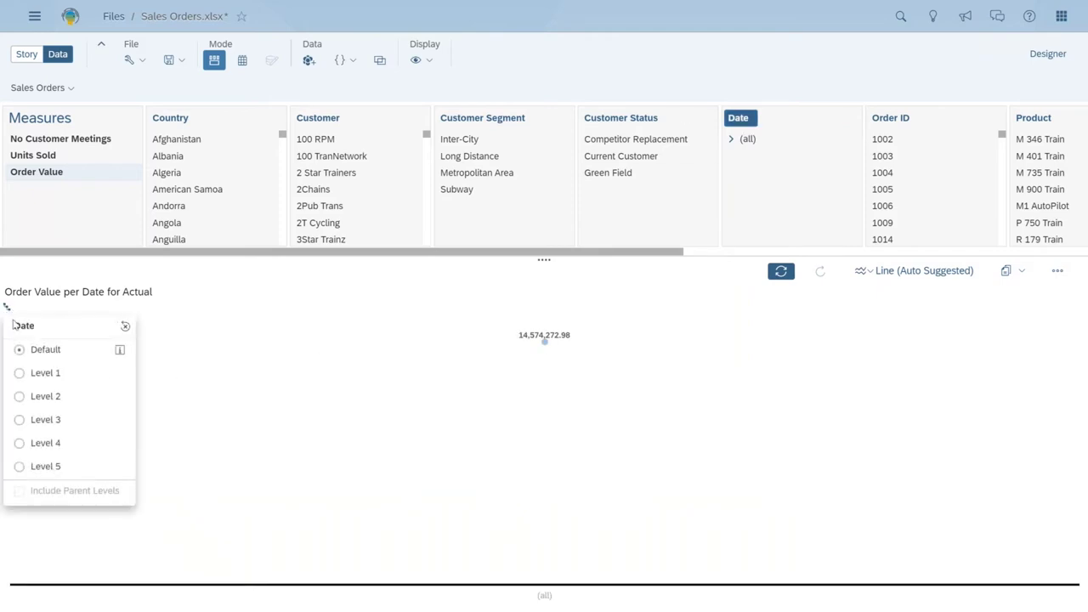
pyautogui.click(47, 456)
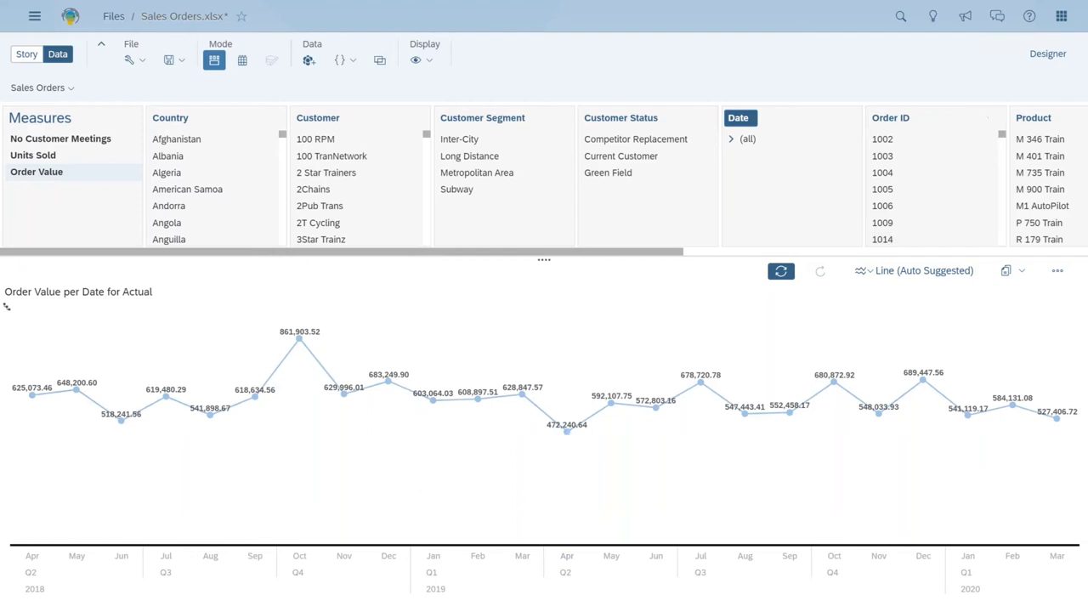
# Chart Order Value per Customer Status, led by Competitor Replacement at 5,656,695.12.
pyautogui.click(523, 191)
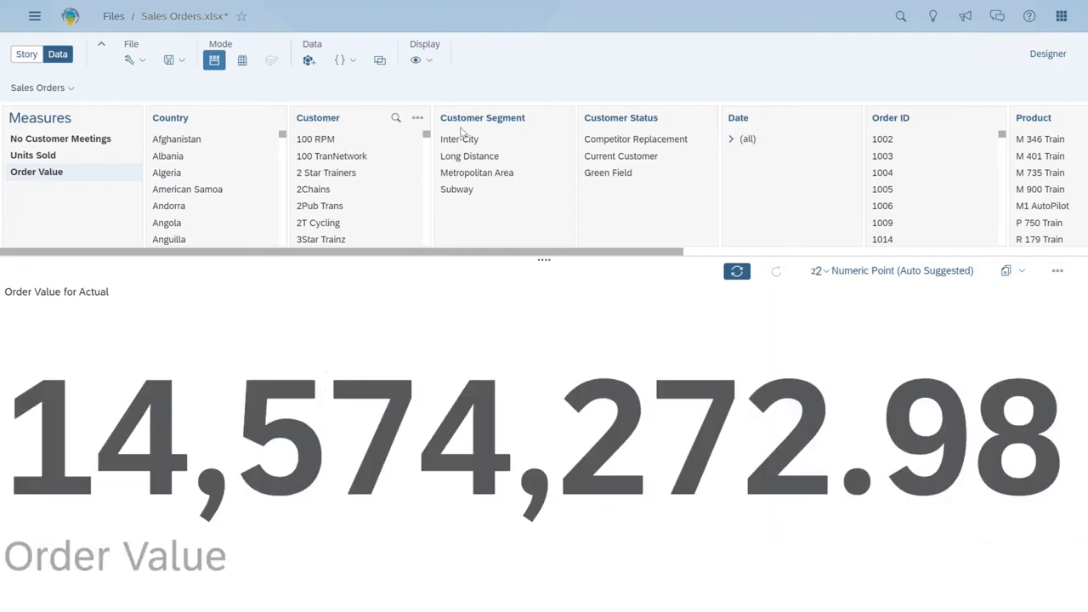
pyautogui.click(489, 128)
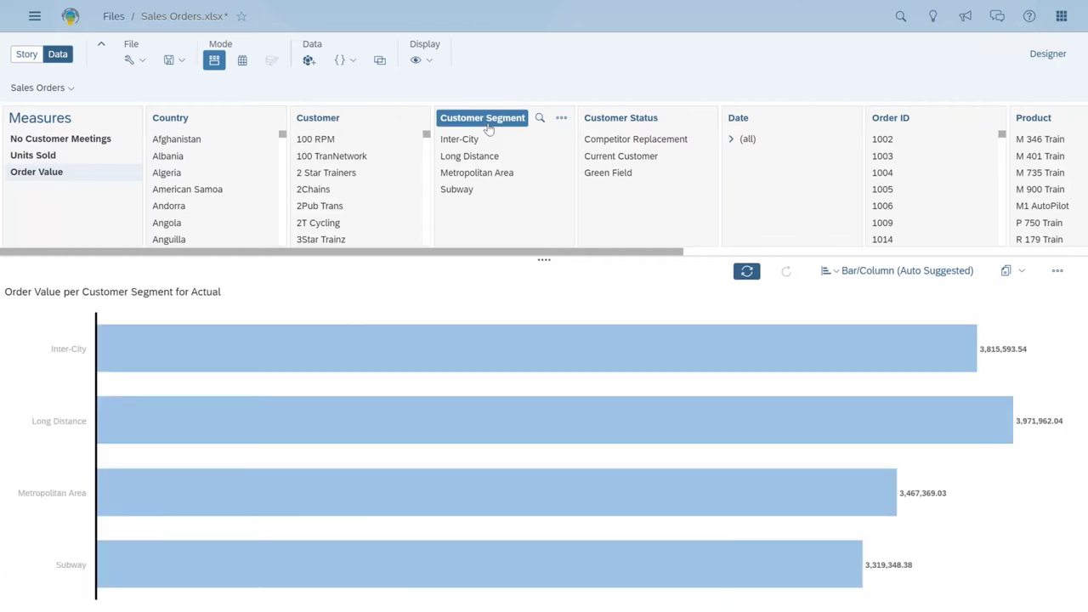
pyautogui.click(493, 132)
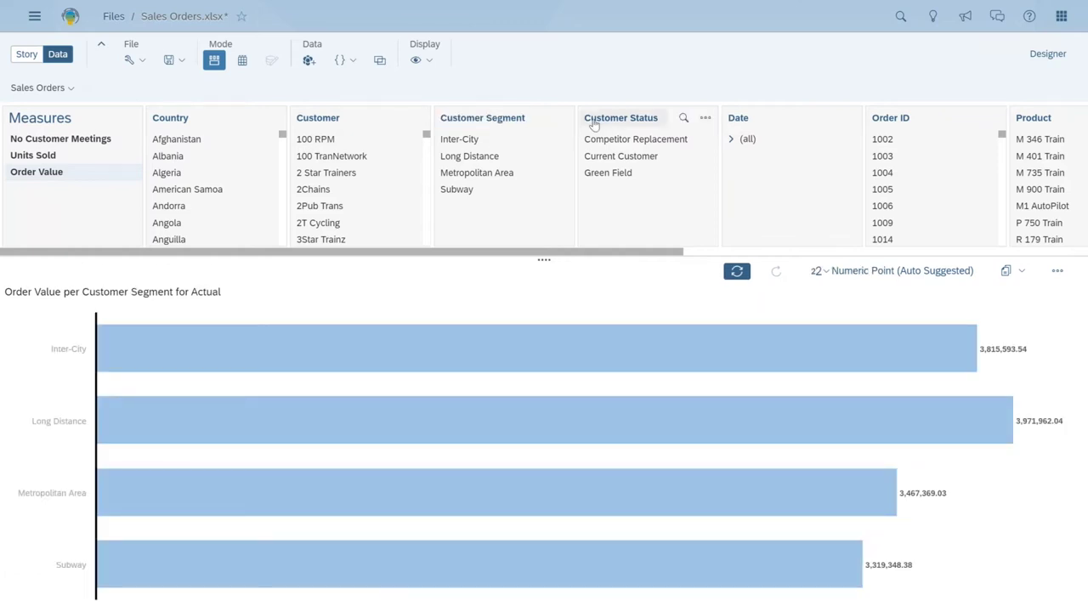
pyautogui.click(612, 124)
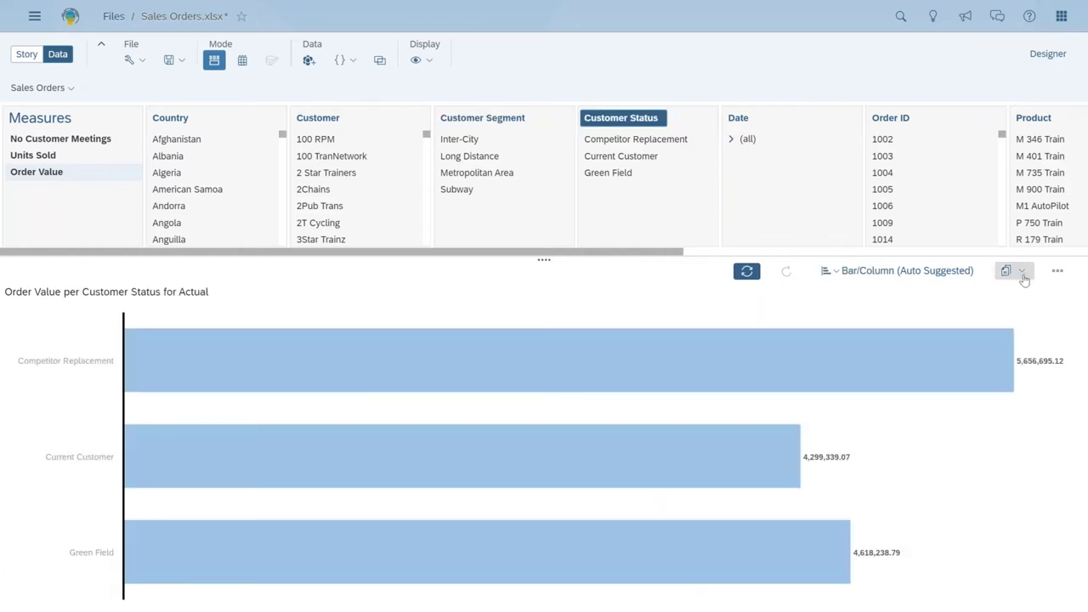
pyautogui.click(1013, 271)
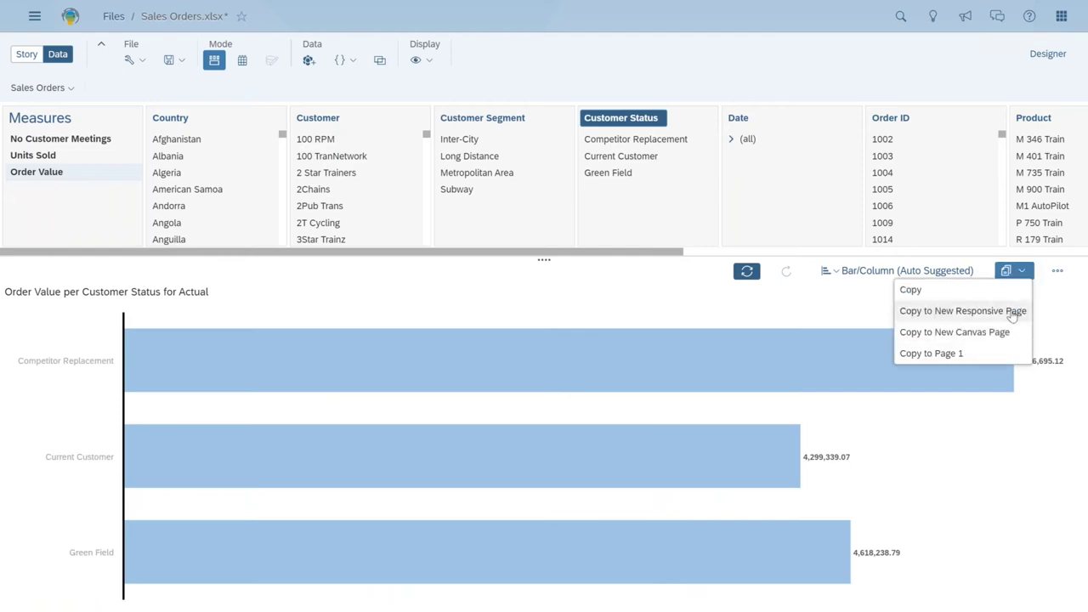
# Copy the Customer Status chart to Page 1 and enlarge it across the left half.
pyautogui.click(958, 354)
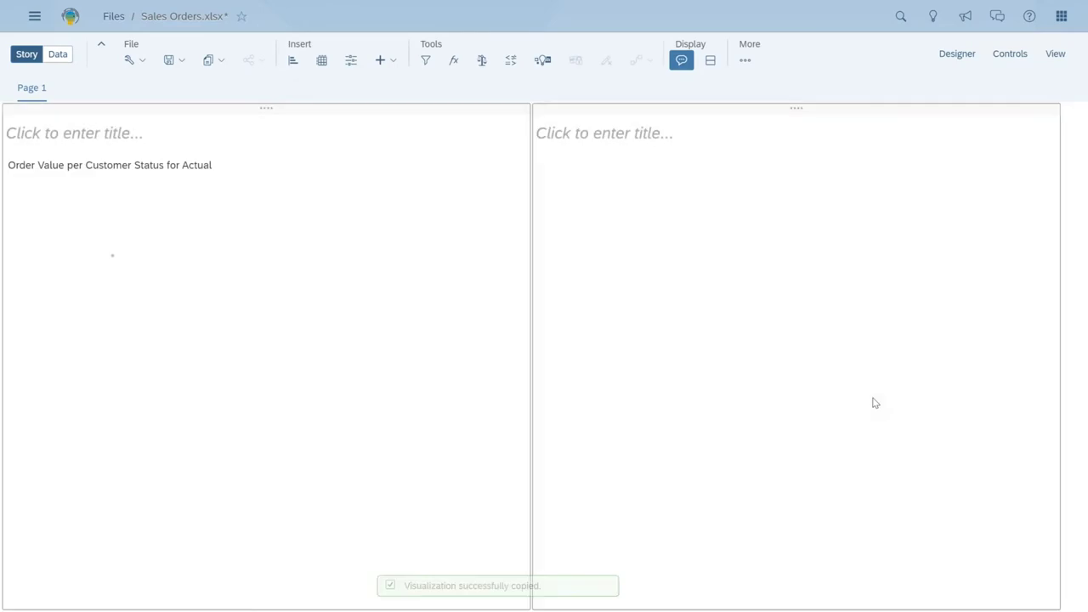
pyautogui.click(225, 238)
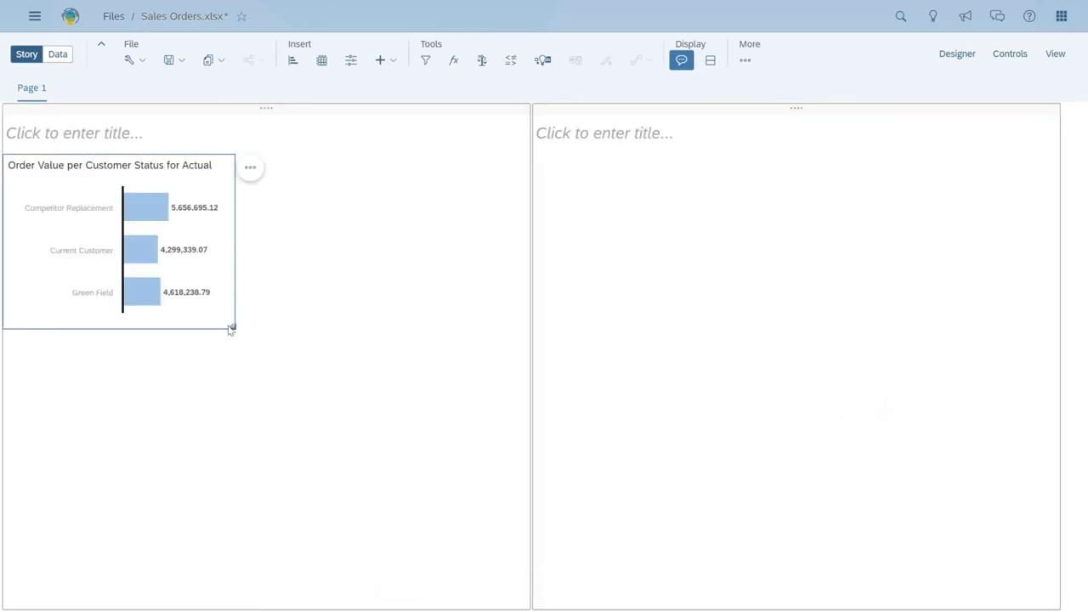
pyautogui.moveTo(232, 326); pyautogui.dragTo(489, 427)
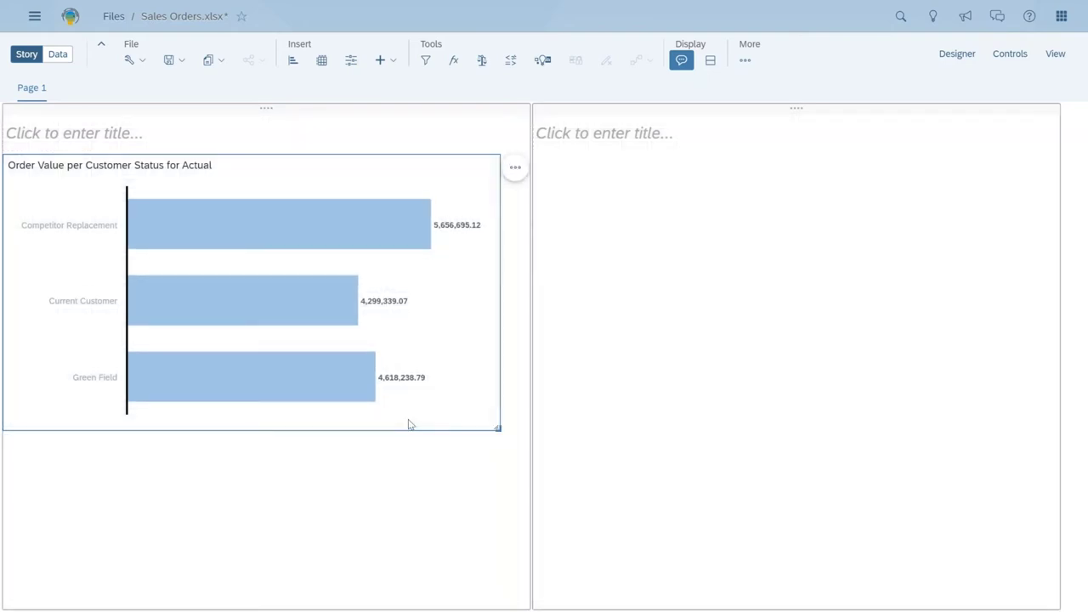
# Sort the Customer Status chart by Order Value, highest to lowest.
pyautogui.click(516, 170)
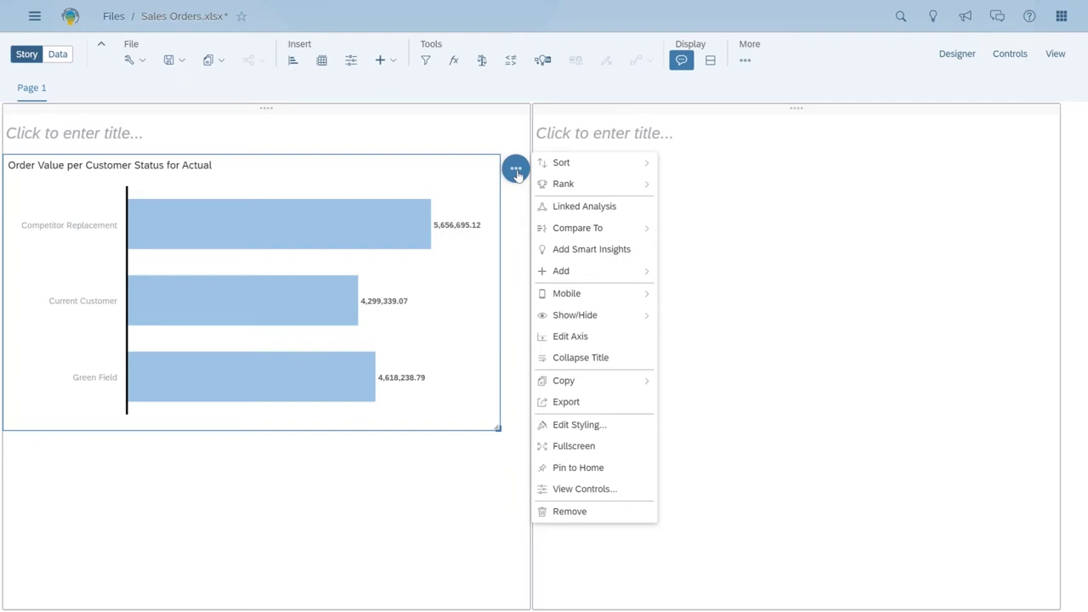
pyautogui.moveTo(604, 192)
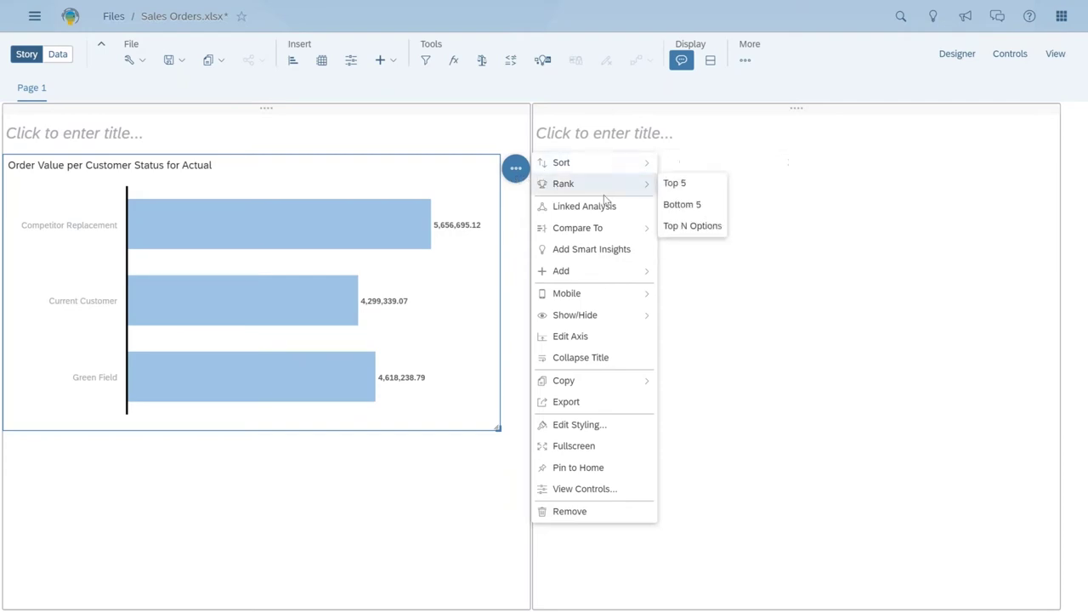
pyautogui.moveTo(614, 165)
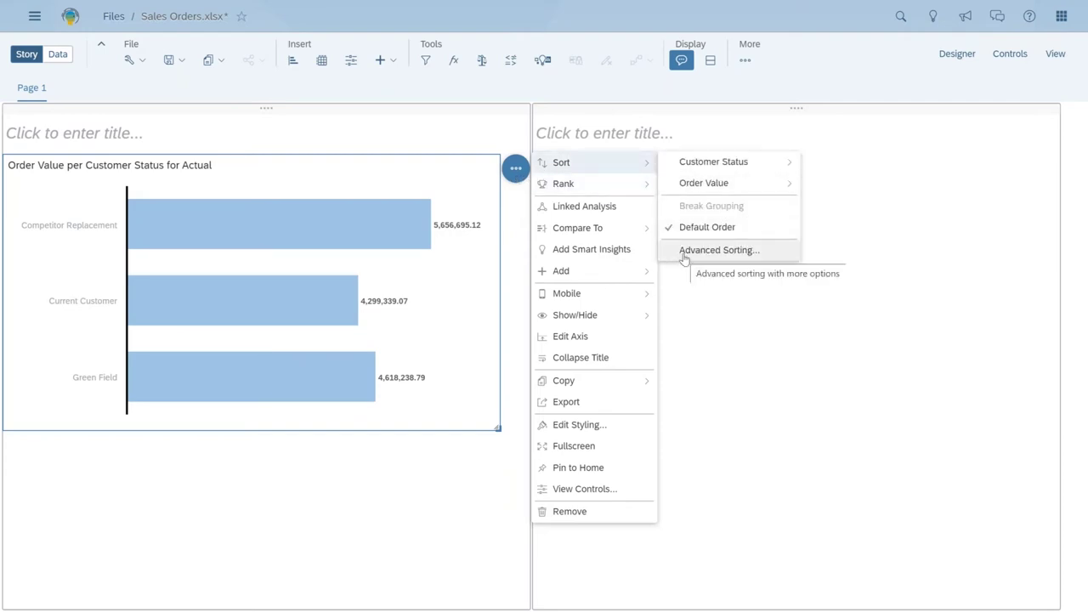
pyautogui.moveTo(733, 186)
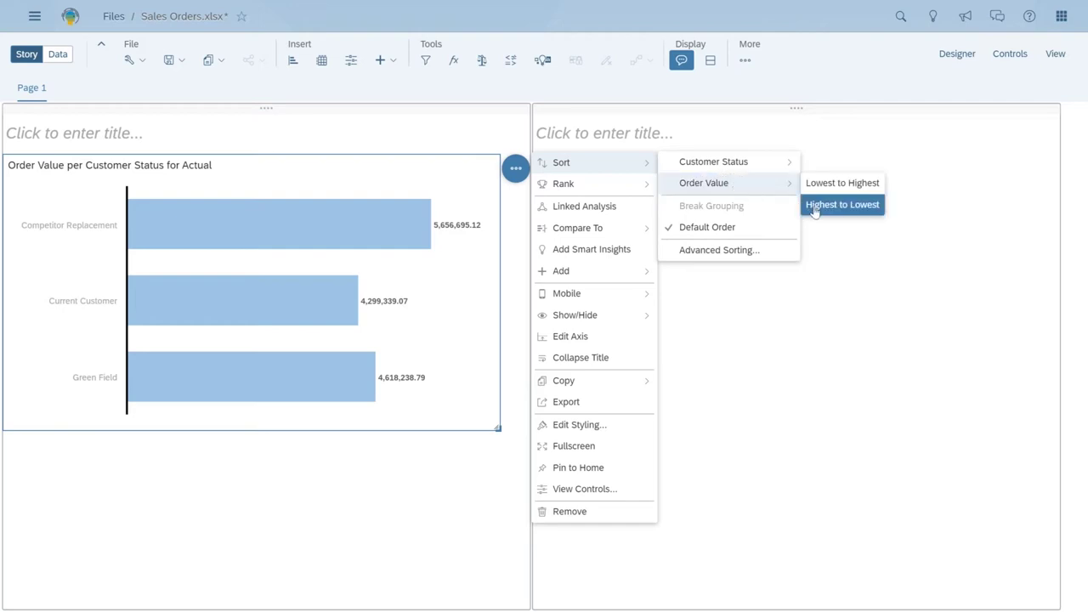
pyautogui.click(842, 205)
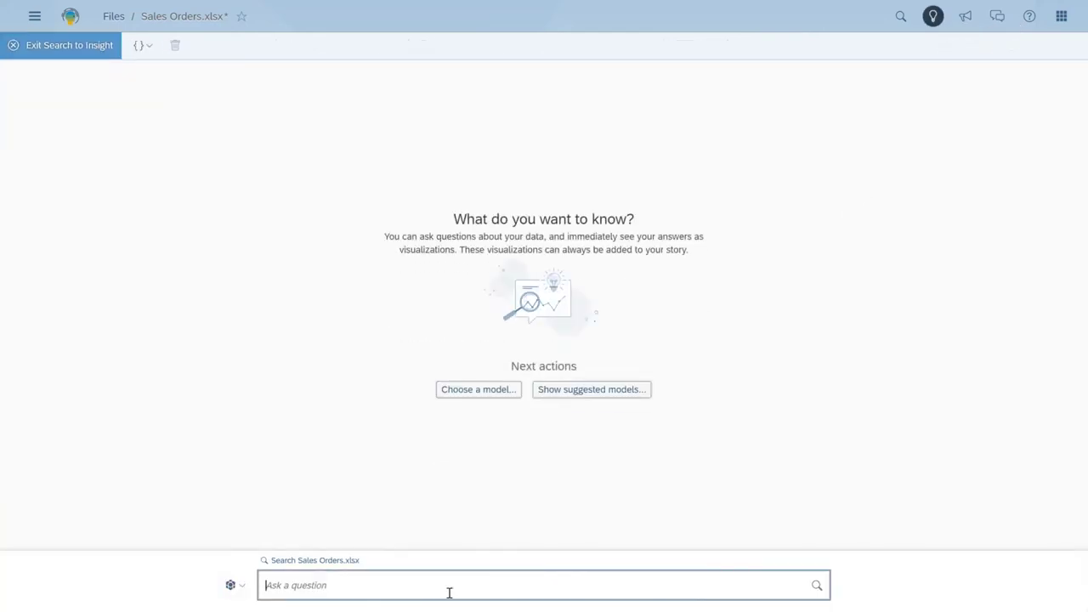
# Ask Search to Insight for order value by product, then by customer segment.
pyautogui.write('order')
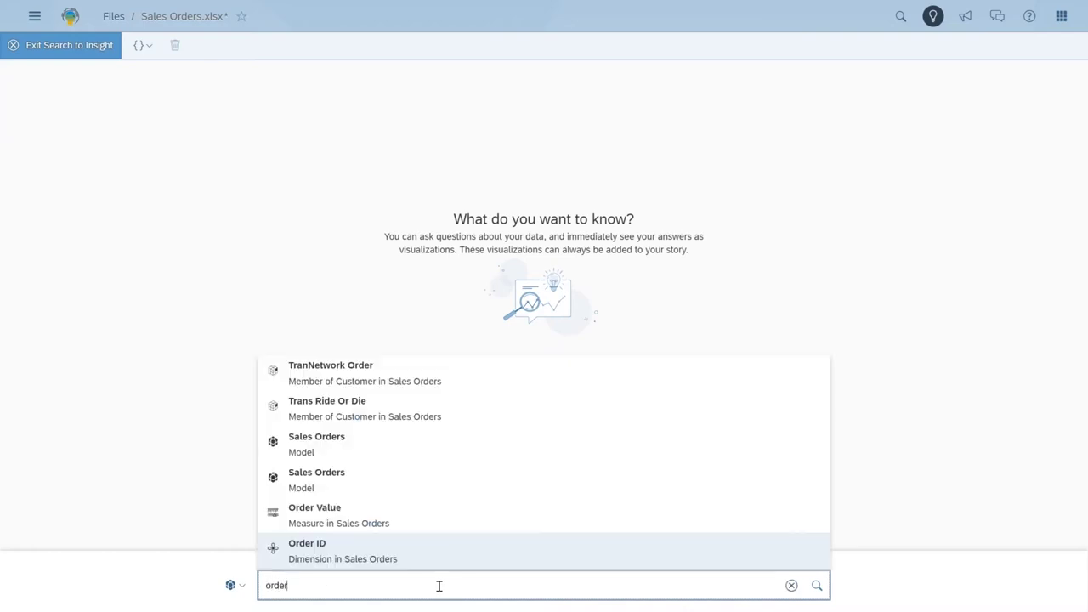
pyautogui.write('v')
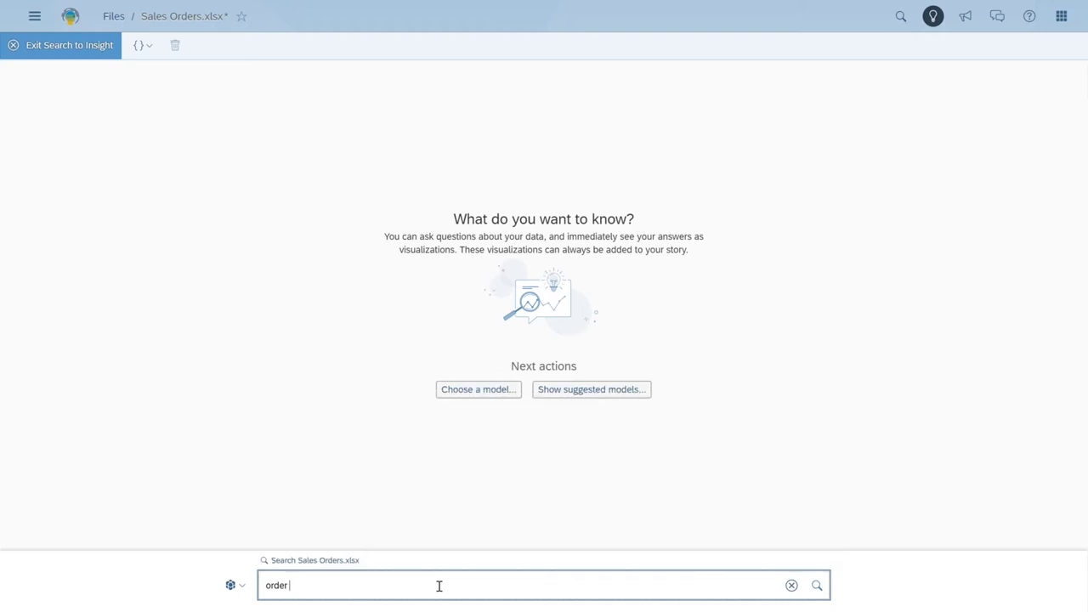
pyautogui.write('alue by product')
pyautogui.click(816, 585)
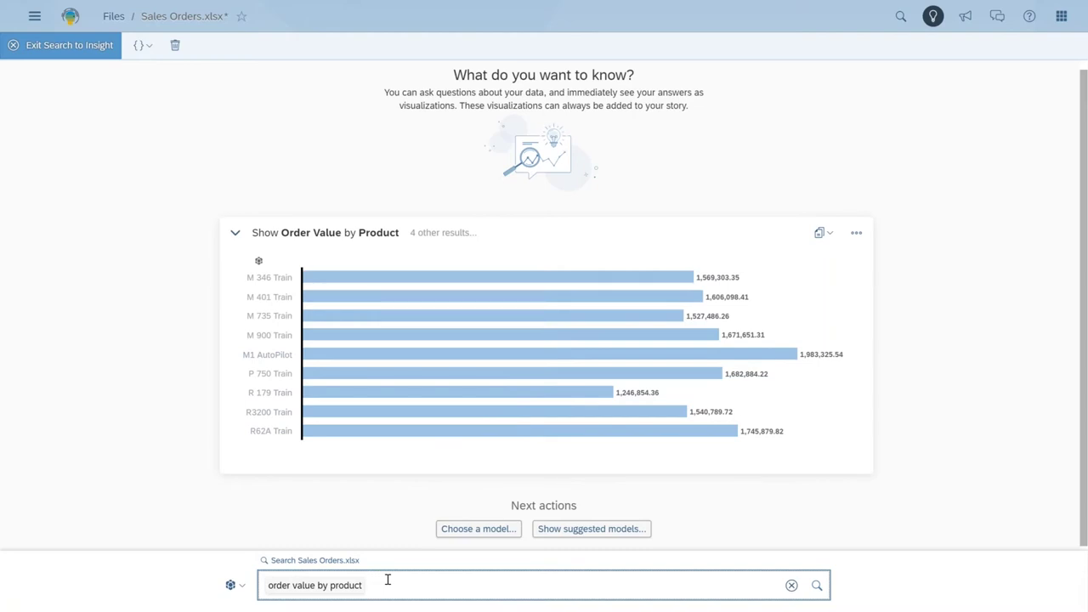
pyautogui.write('by')
pyautogui.write(' c')
pyautogui.write('ost')
pyautogui.press('BackSpace')
pyautogui.press('BackSpace')
pyautogui.press('BackSpace')
pyautogui.write('u')
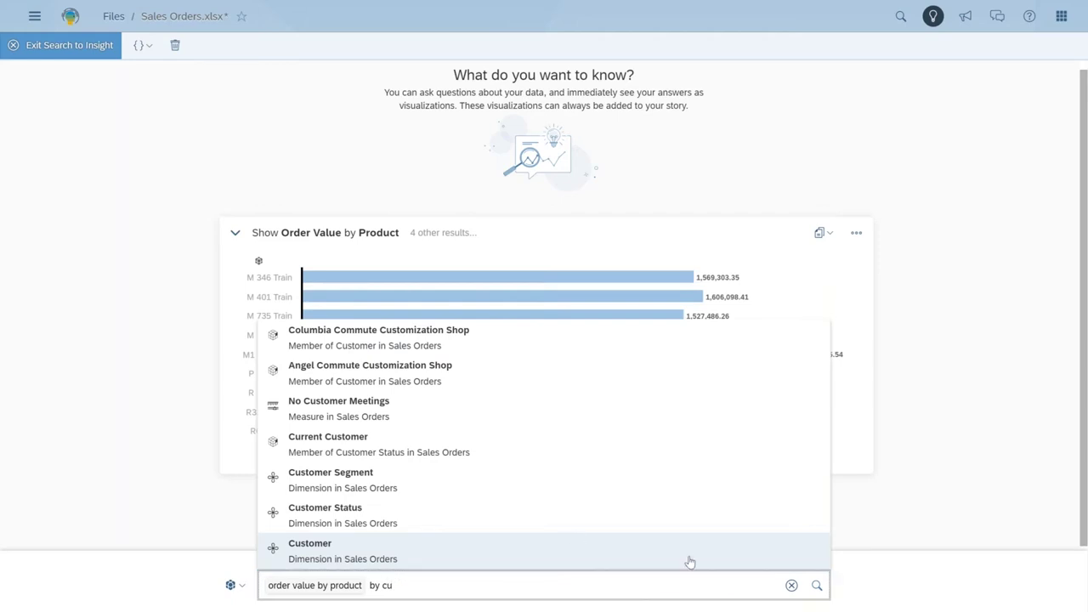
pyautogui.write('stomer seg')
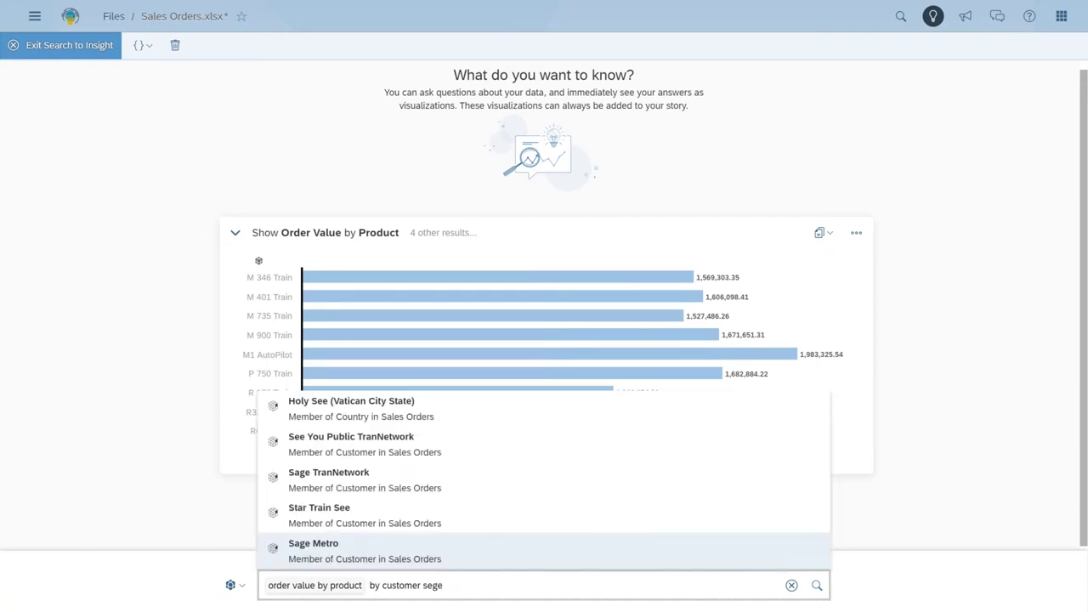
pyautogui.write('ment')
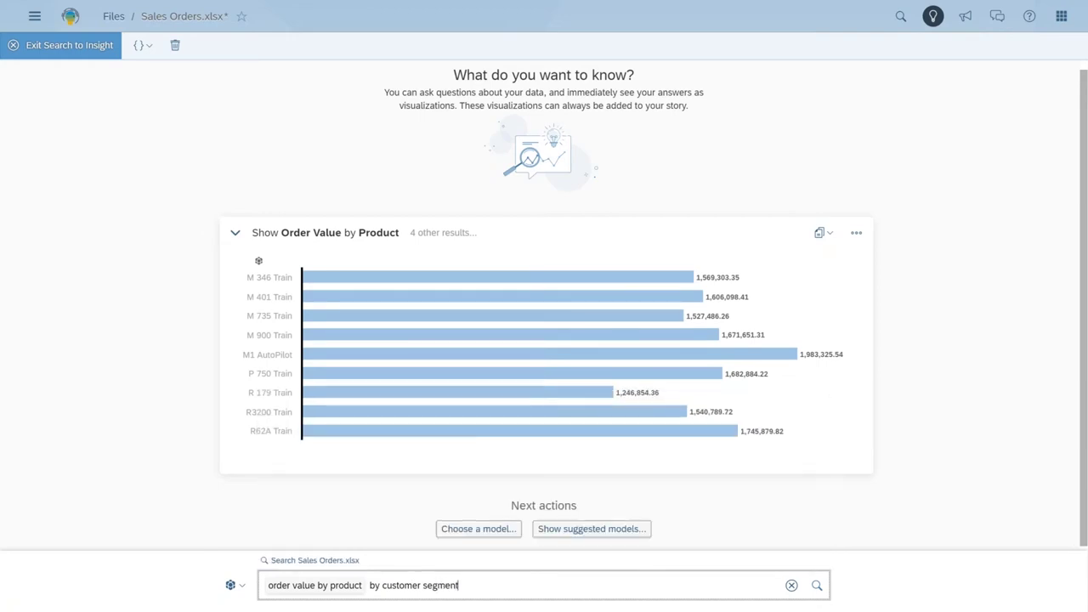
pyautogui.click(818, 585)
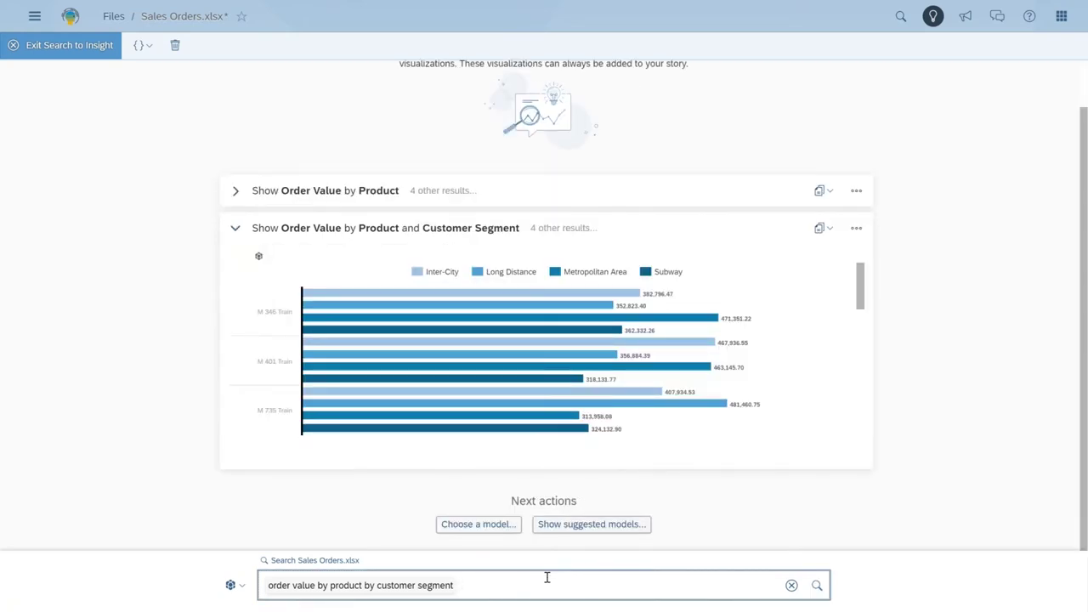
# Add a 'for M401 train' product filter to the question.
pyautogui.write('for')
pyautogui.write('fo')
pyautogui.press('BackSpace')
pyautogui.press('BackSpace')
pyautogui.write('M401')
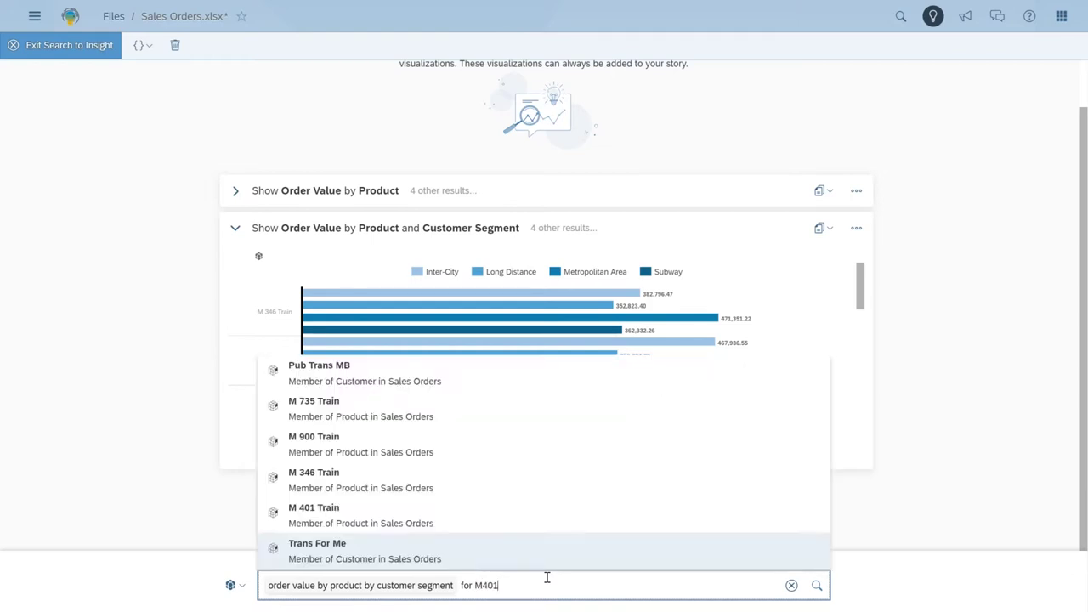
pyautogui.write(' tr')
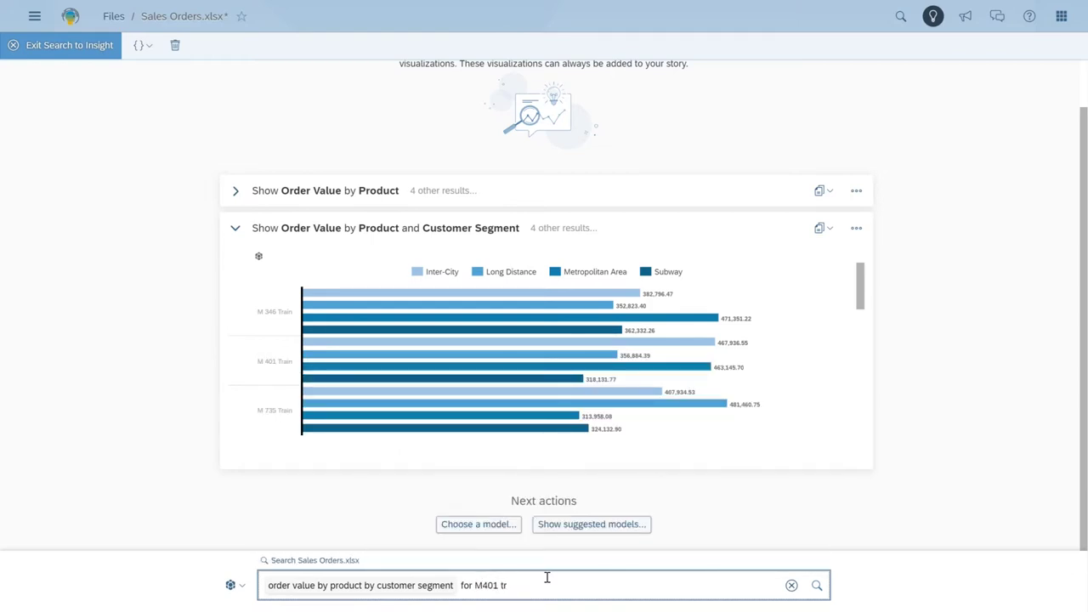
pyautogui.click(817, 586)
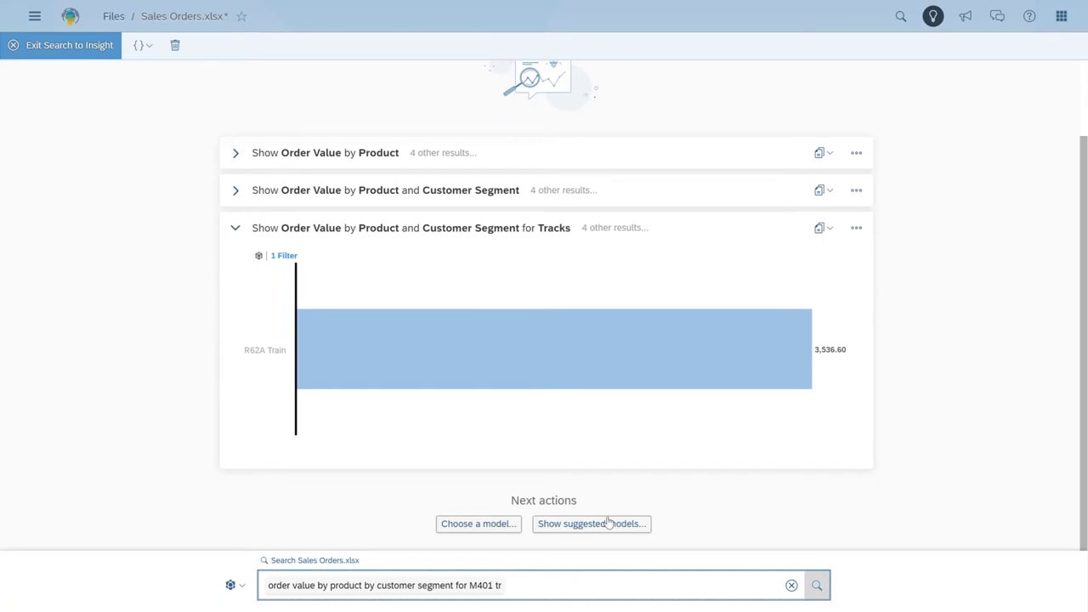
pyautogui.moveTo(381, 382)
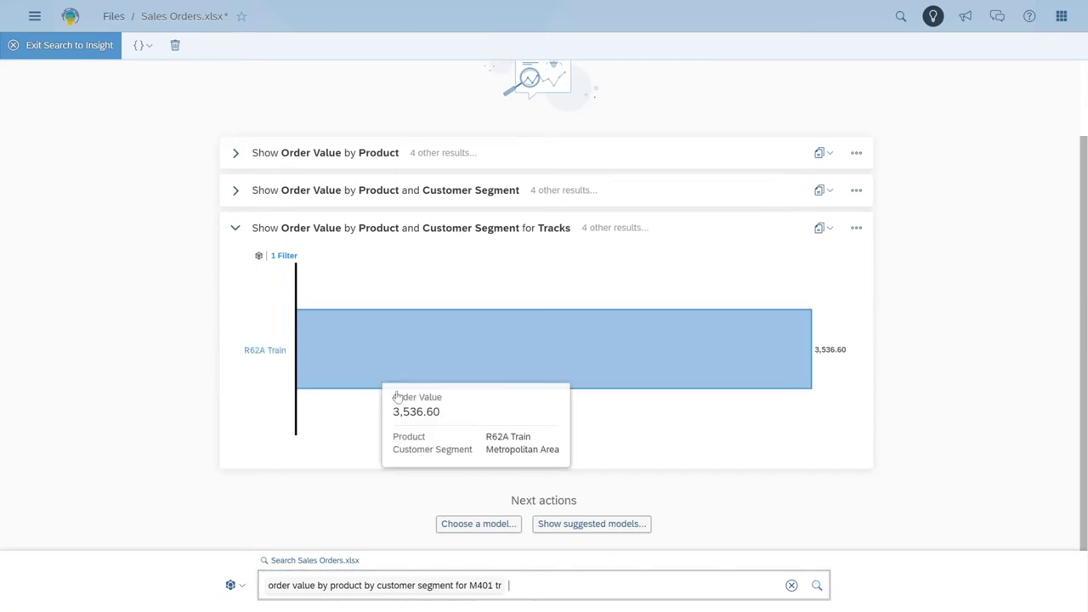
pyautogui.click(529, 583)
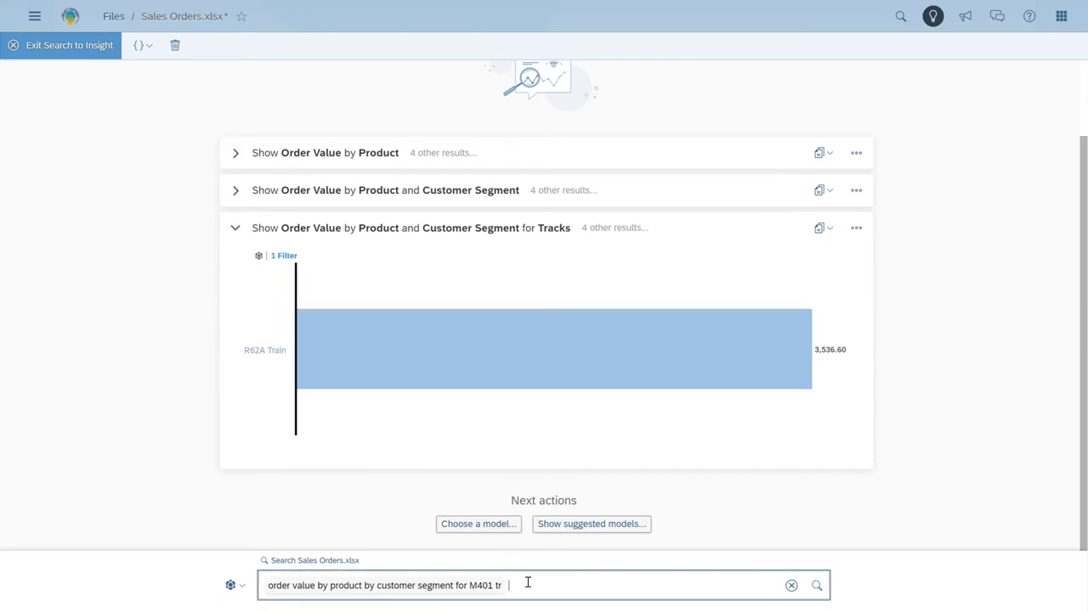
pyautogui.press('BackSpace')
pyautogui.write('rain')
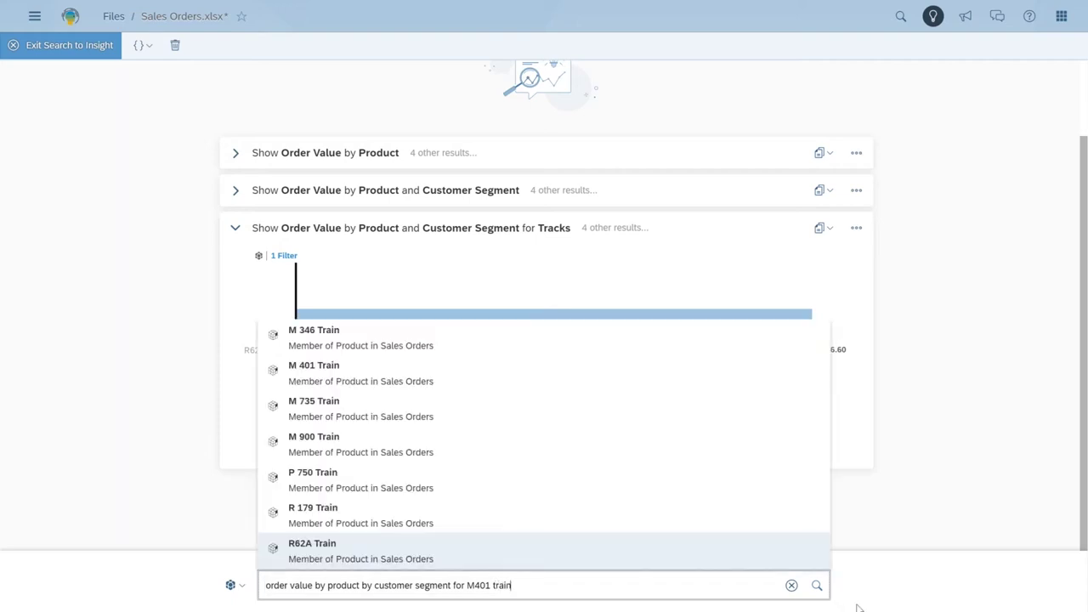
pyautogui.click(817, 585)
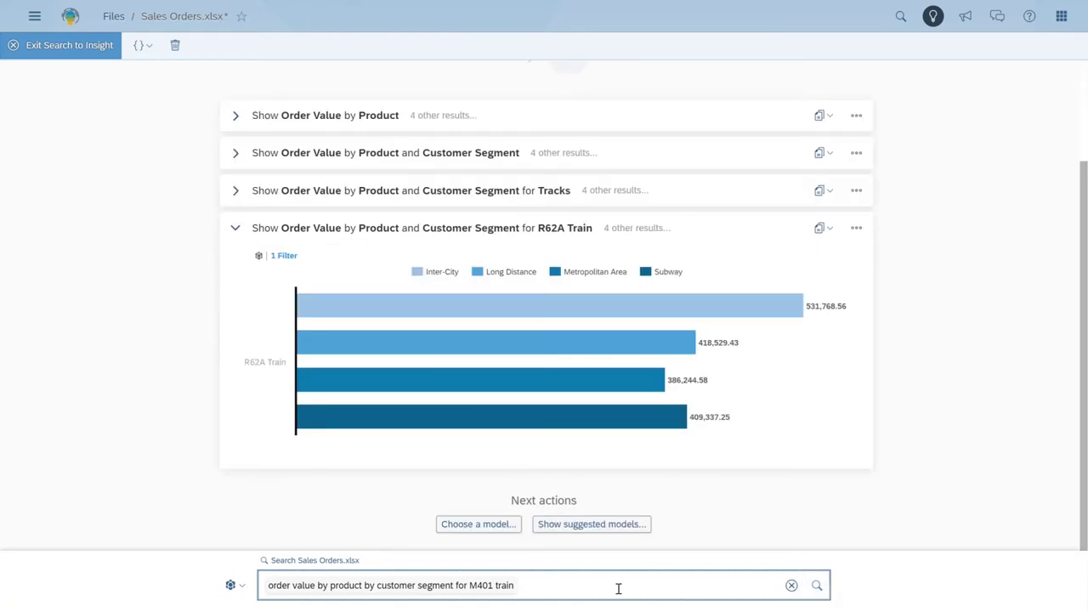
# Replace the product filter with 'for last year' and check it resolves to 2019.
pyautogui.press('BackSpace')
pyautogui.press('BackSpace')
pyautogui.press('BackSpace')
pyautogui.press('BackSpace')
pyautogui.press('BackSpace')
pyautogui.press('BackSpace')
pyautogui.press('BackSpace')
pyautogui.press('BackSpace')
pyautogui.press('BackSpace')
pyautogui.press('BackSpace')
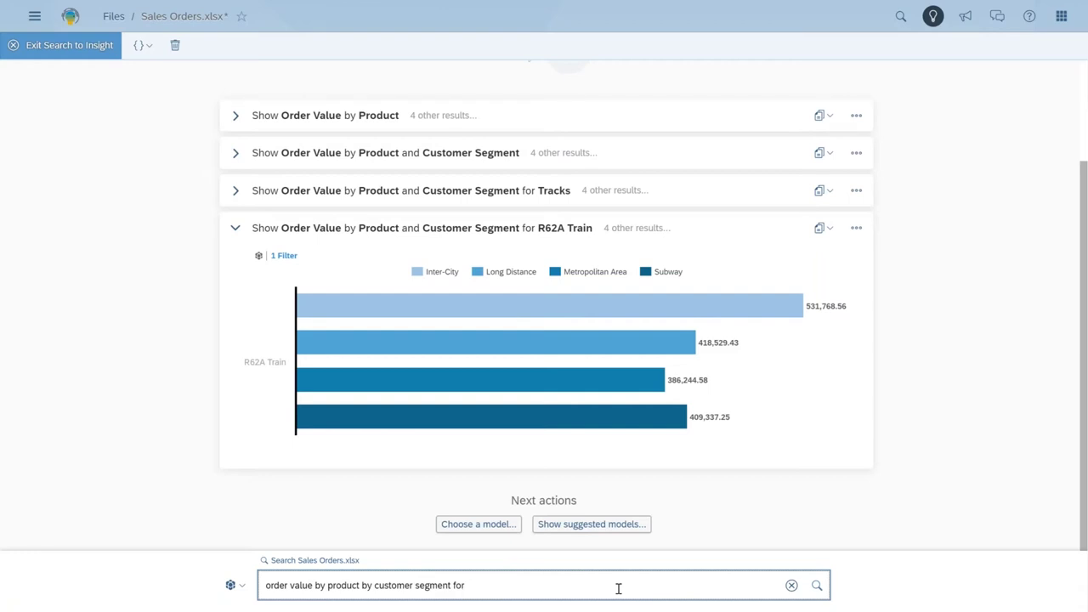
pyautogui.write('last year')
pyautogui.click(817, 586)
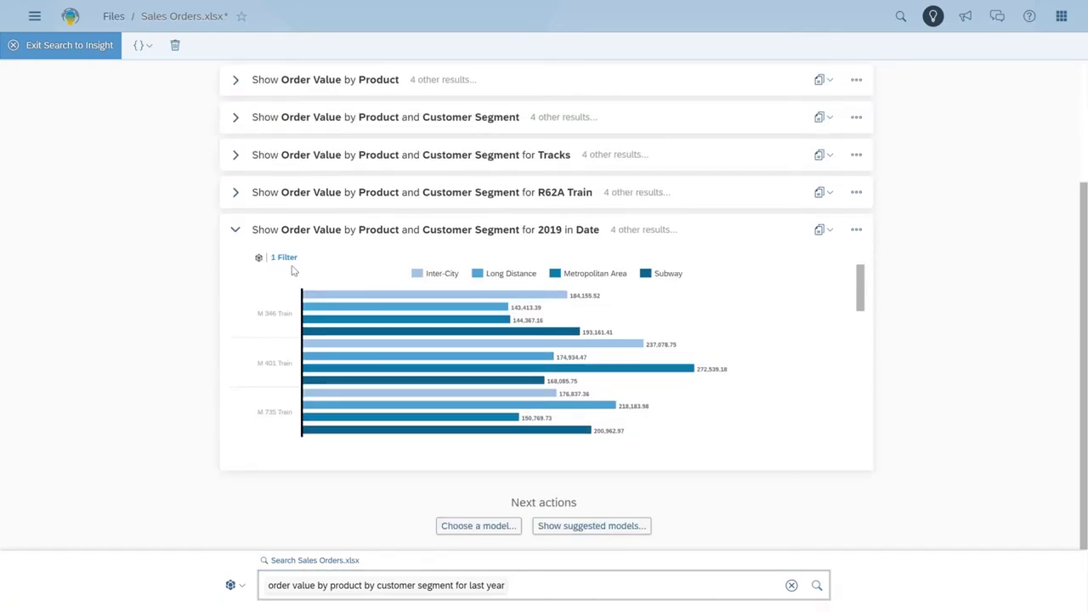
pyautogui.click(284, 263)
pyautogui.moveTo(297, 308)
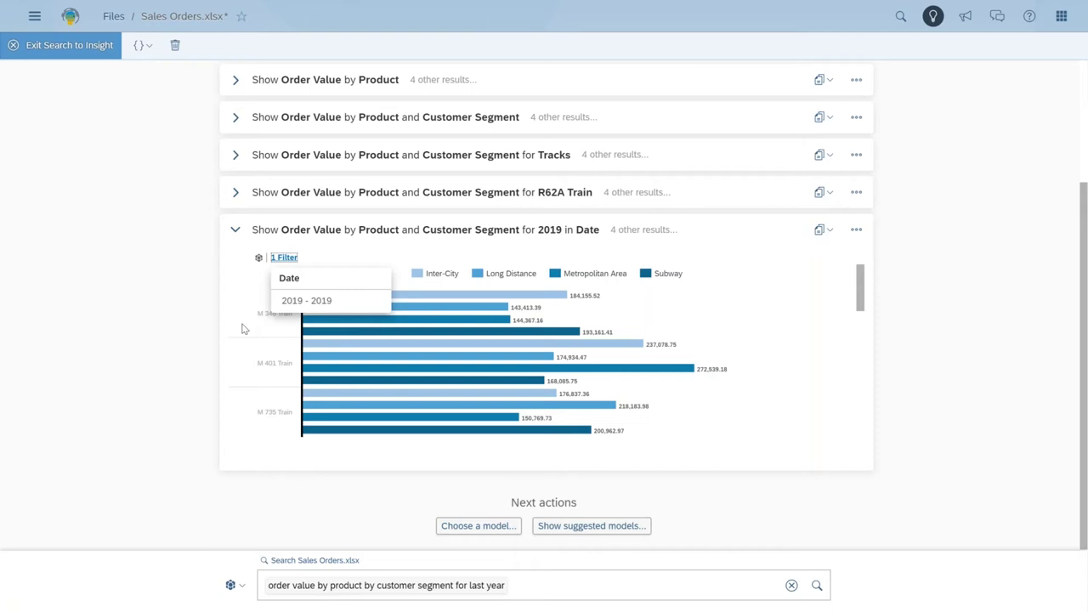
# Revert the question to plain 'order value by product' and rerun it.
pyautogui.click(528, 588)
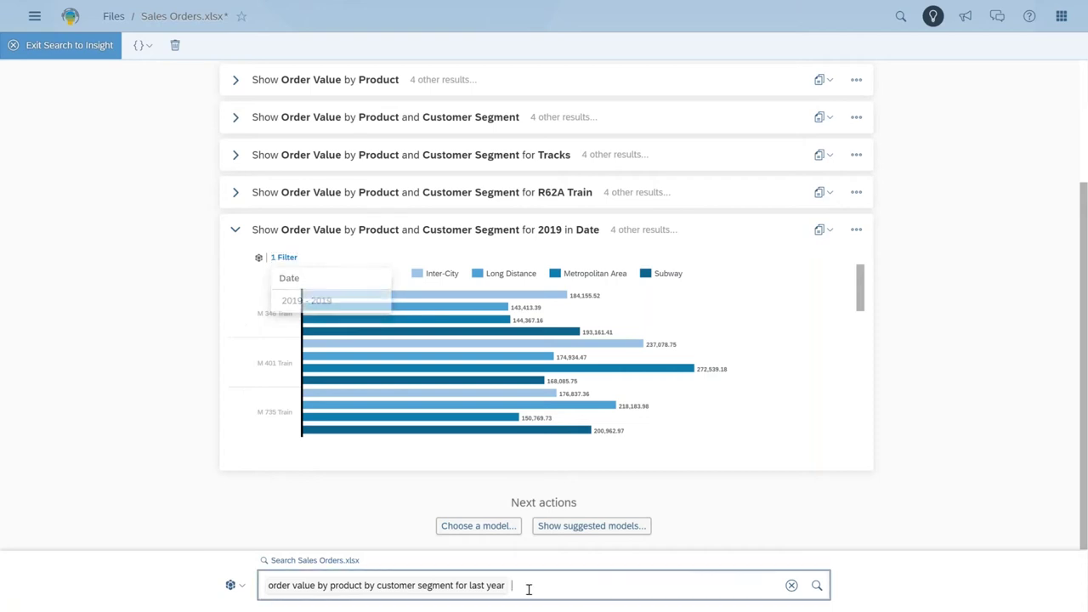
pyautogui.press('BackSpace')
pyautogui.press('BackSpace')
pyautogui.press('BackSpace')
pyautogui.press('BackSpace')
pyautogui.press('BackSpace')
pyautogui.press('BackSpace')
pyautogui.press('BackSpace')
pyautogui.press('BackSpace')
pyautogui.press('BackSpace')
pyautogui.press('BackSpace')
pyautogui.press('BackSpace')
pyautogui.press('BackSpace')
pyautogui.press('BackSpace')
pyautogui.press('BackSpace')
pyautogui.press('BackSpace')
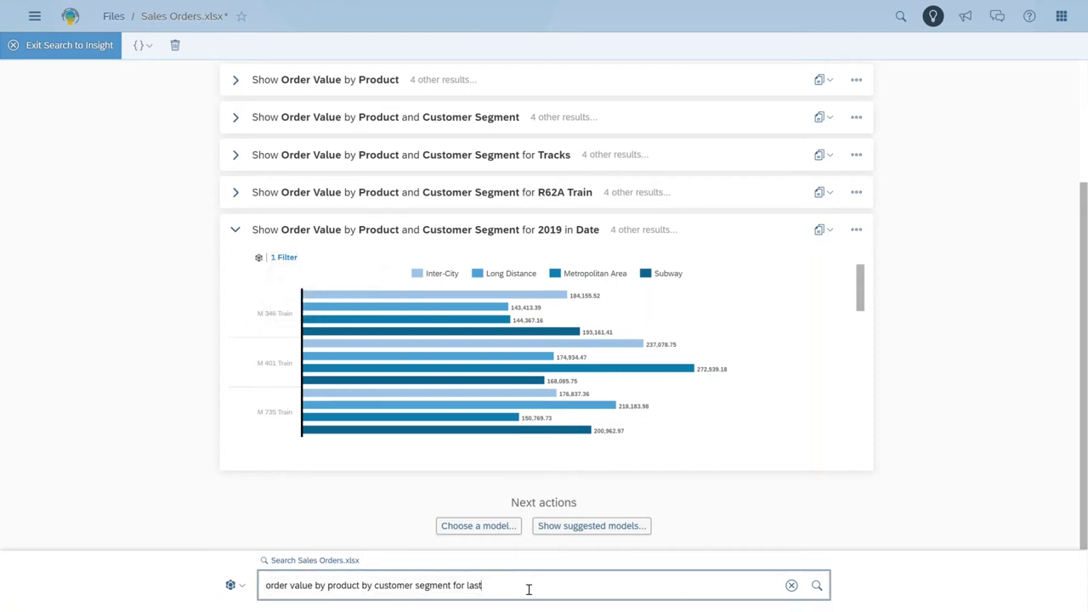
pyautogui.press('BackSpace')
pyautogui.press('BackSpace')
pyautogui.press('BackSpace')
pyautogui.press('BackSpace')
pyautogui.press('BackSpace')
pyautogui.press('BackSpace')
pyautogui.press('BackSpace')
pyautogui.press('BackSpace')
pyautogui.press('BackSpace')
pyautogui.press('BackSpace')
pyautogui.press('BackSpace')
pyautogui.press('BackSpace')
pyautogui.press('BackSpace')
pyautogui.press('BackSpace')
pyautogui.press('BackSpace')
pyautogui.press('BackSpace')
pyautogui.press('BackSpace')
pyautogui.press('BackSpace')
pyautogui.press('BackSpace')
pyautogui.press('BackSpace')
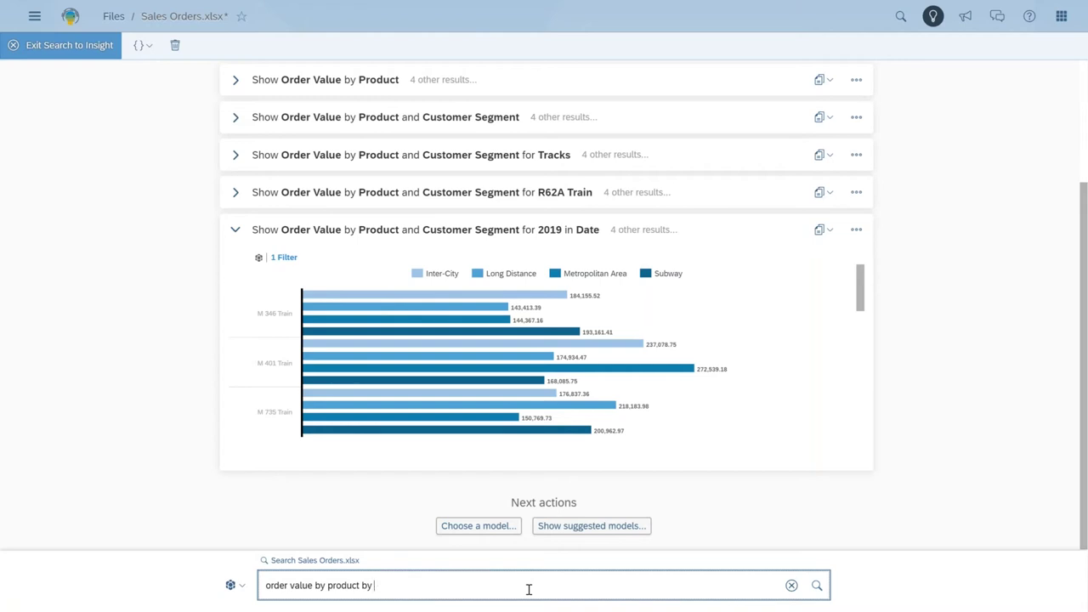
pyautogui.click(818, 586)
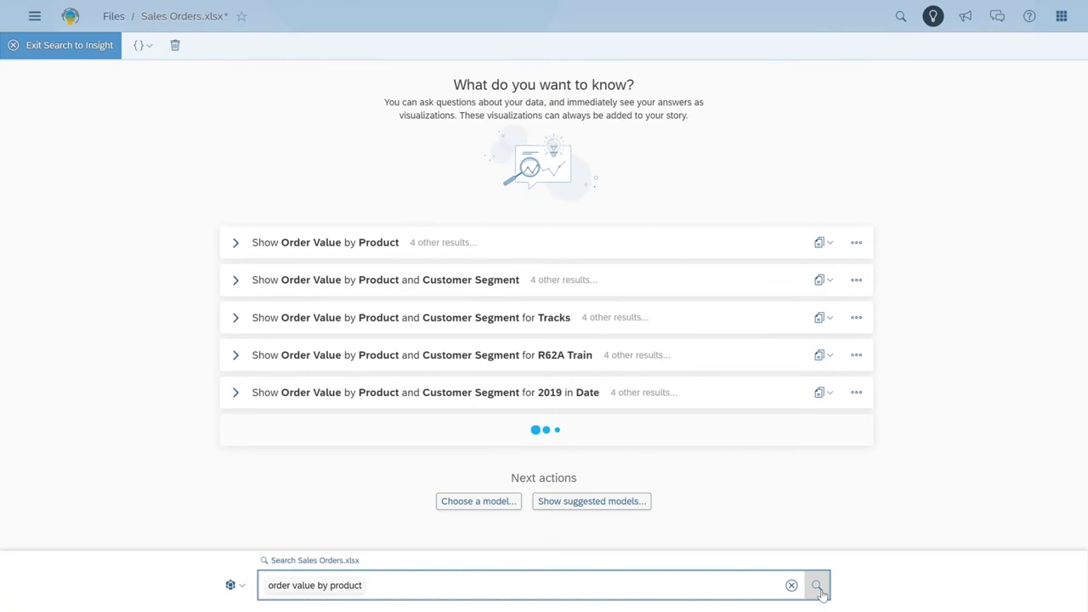
# Copy the Order Value by Product chart to Page 1.
pyautogui.click(828, 234)
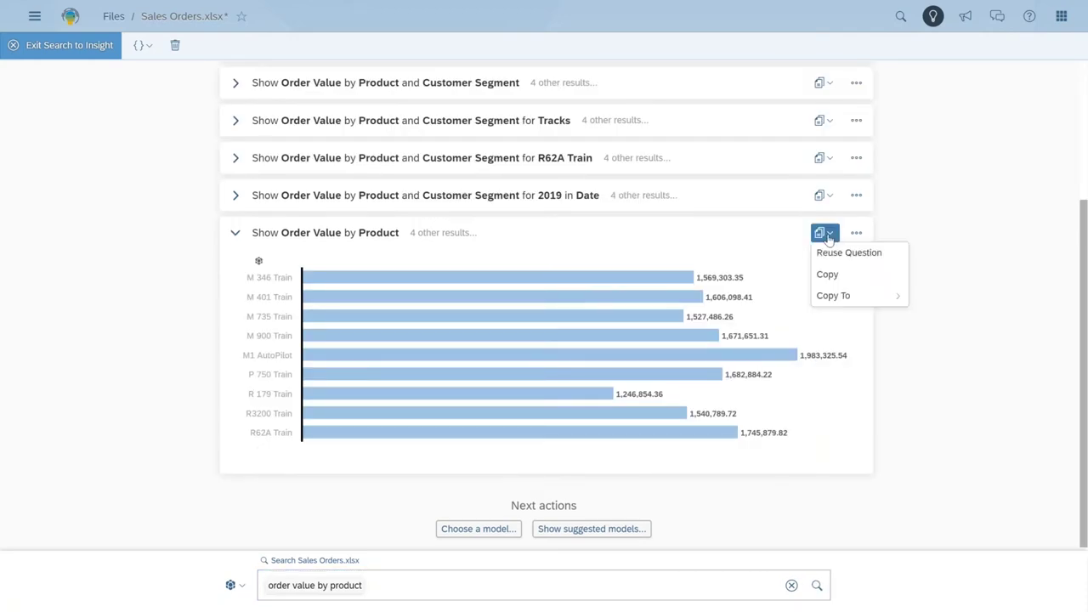
pyautogui.moveTo(848, 303)
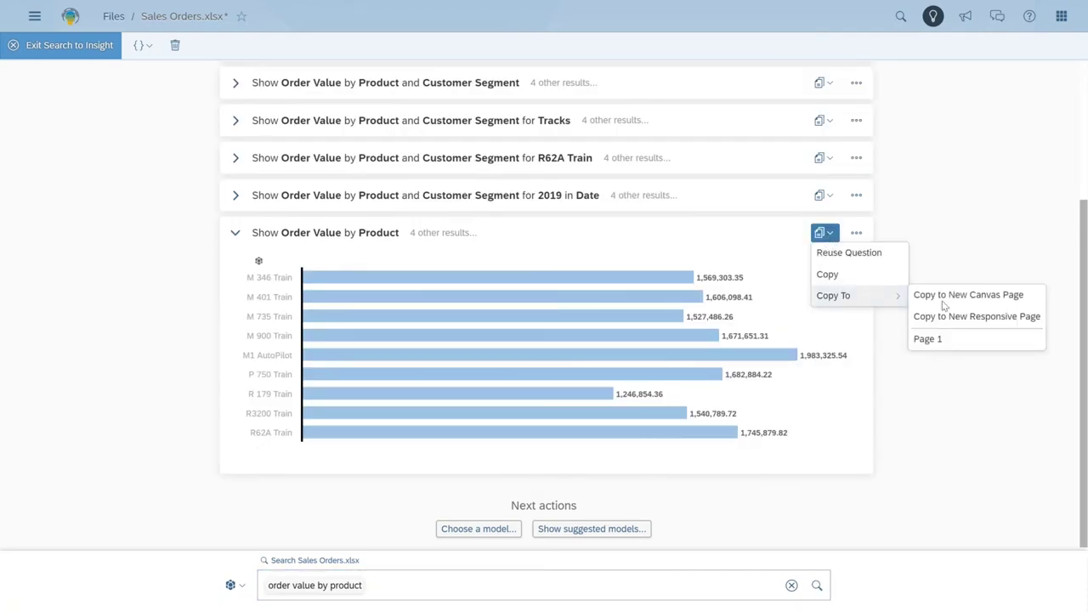
pyautogui.click(942, 339)
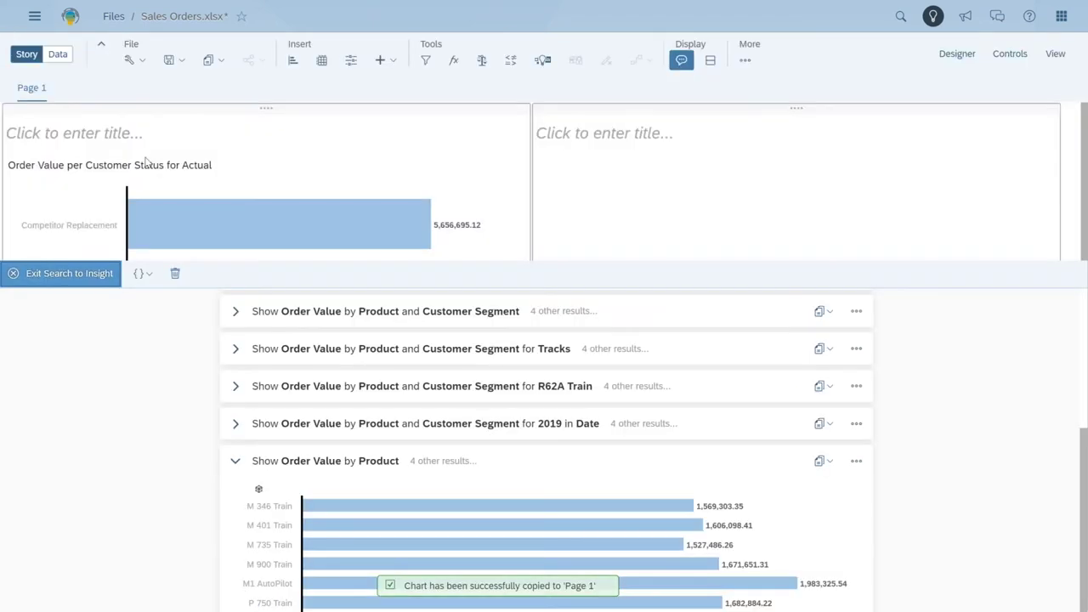
# Move the product chart to the top of the right panel and enlarge it.
pyautogui.moveTo(171, 436); pyautogui.dragTo(700, 162)
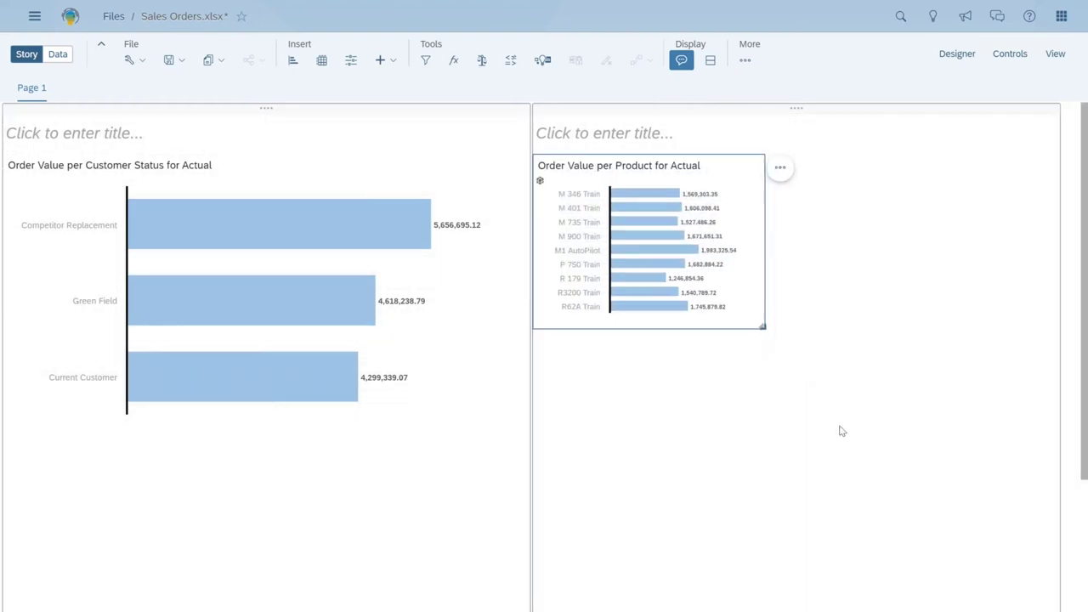
pyautogui.moveTo(771, 332); pyautogui.dragTo(984, 448)
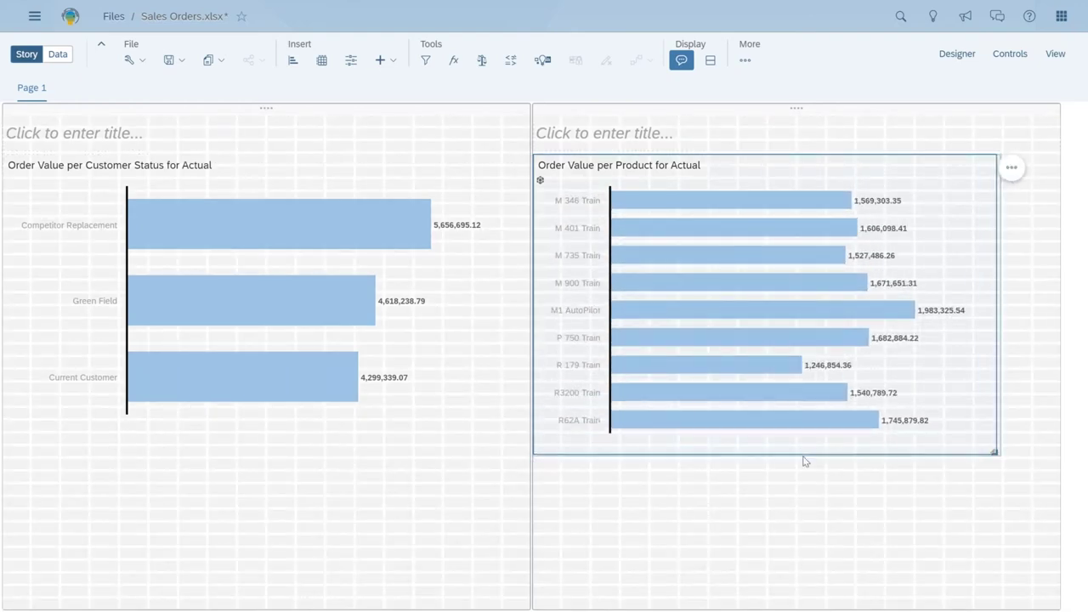
pyautogui.moveTo(806, 461); pyautogui.dragTo(807, 460)
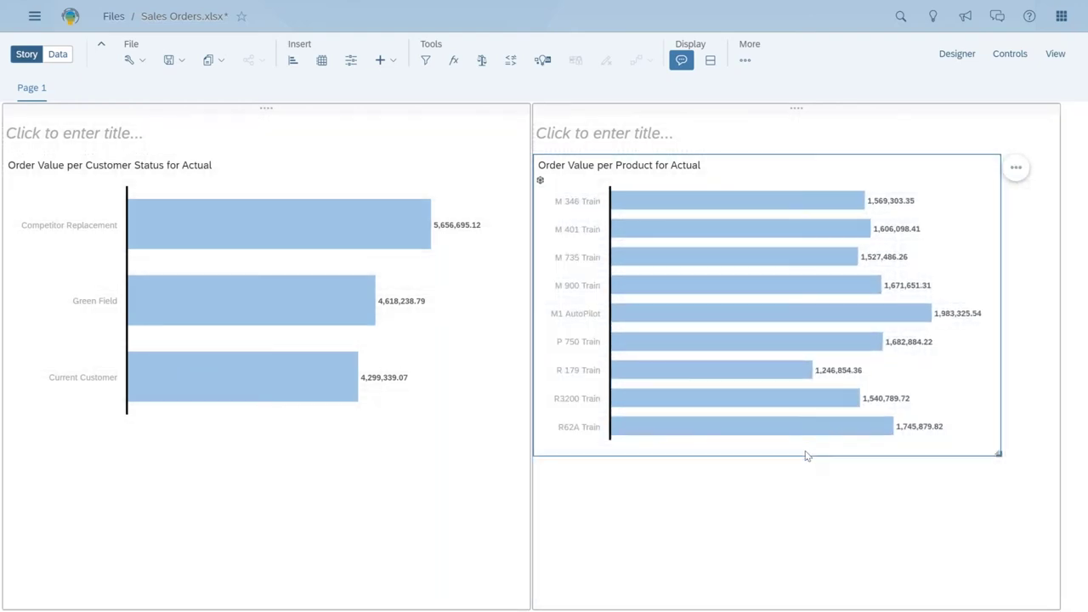
pyautogui.moveTo(727, 368)
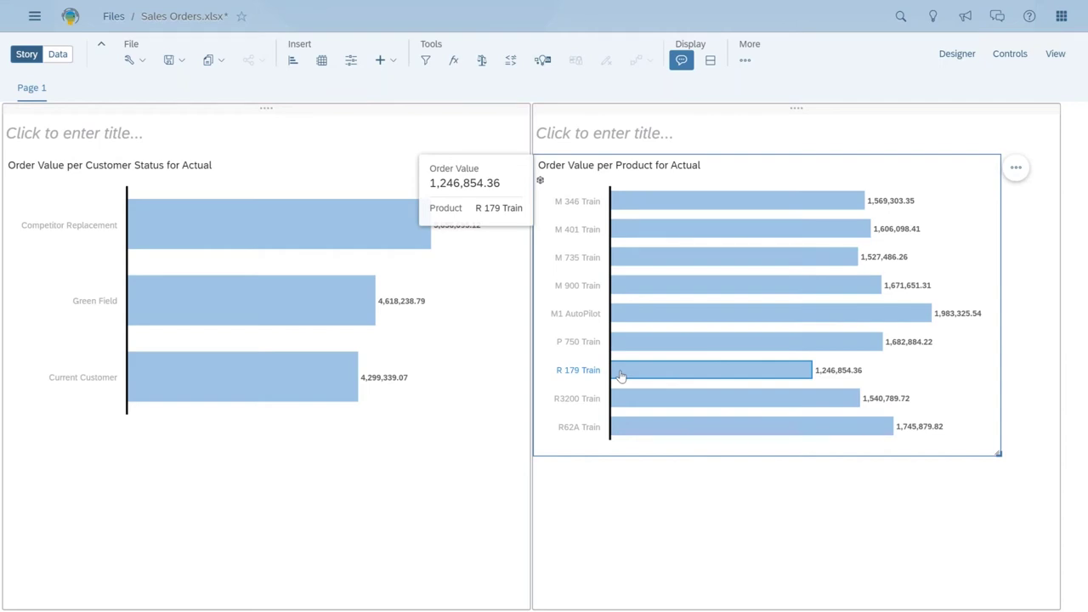
pyautogui.moveTo(652, 324)
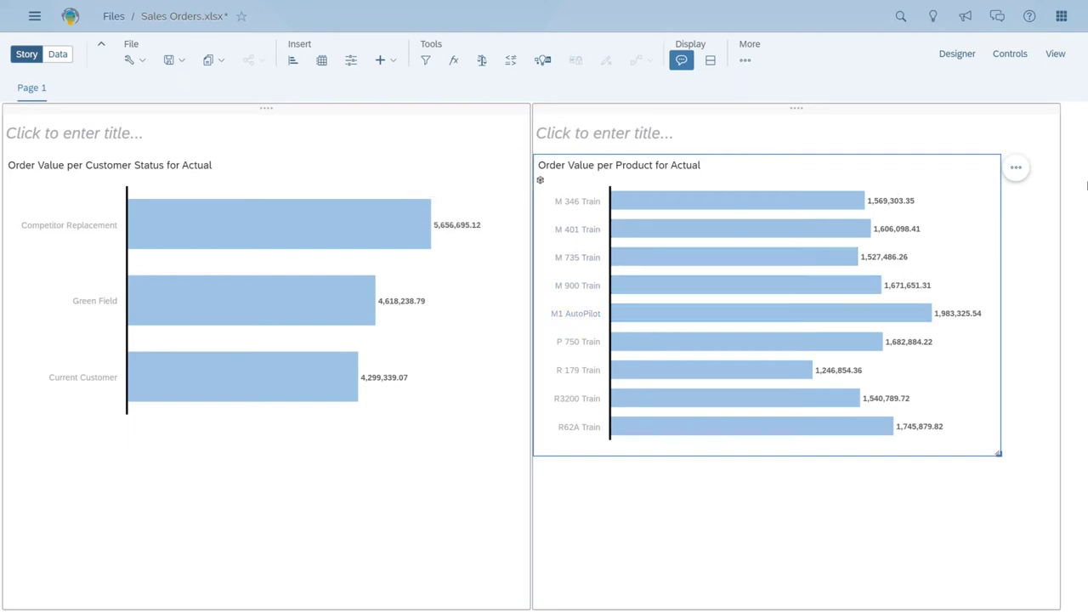
# Add Smart Insights to the product chart and open M1 AutoPilot's insight details.
pyautogui.click(1019, 171)
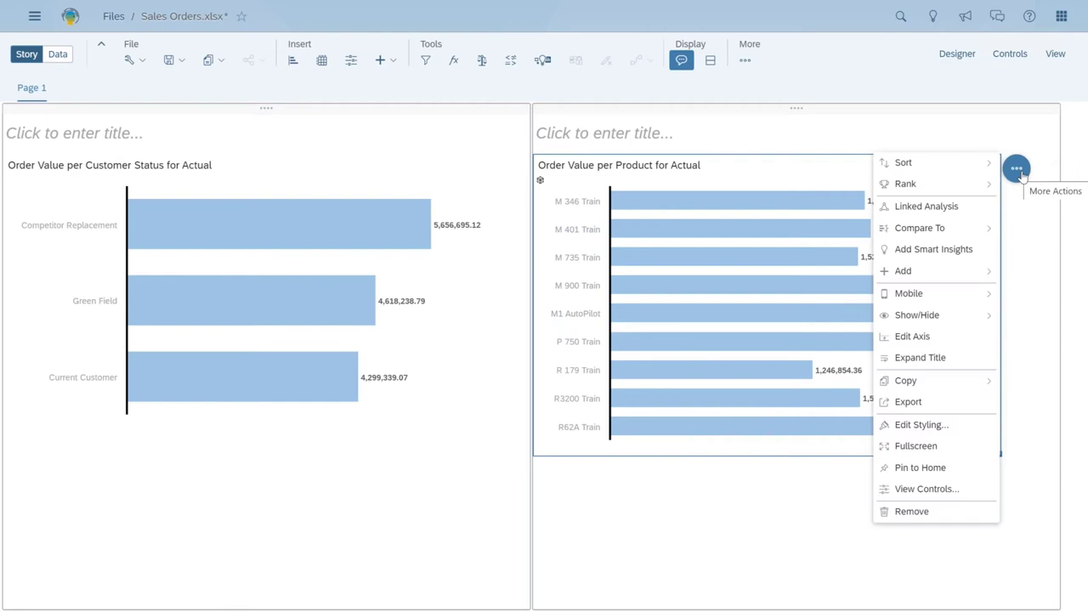
pyautogui.click(933, 251)
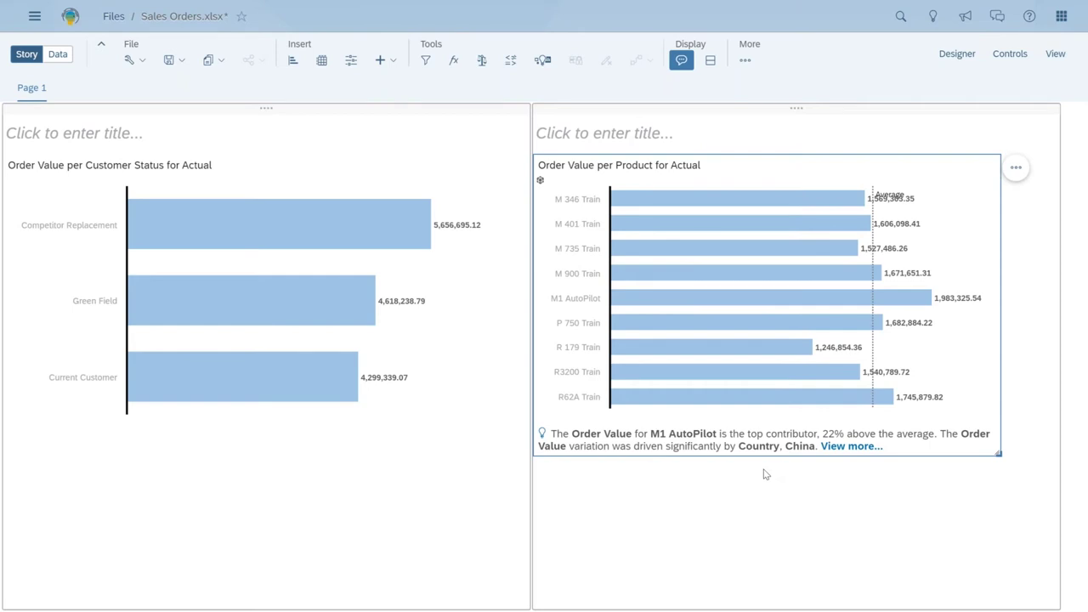
pyautogui.click(848, 448)
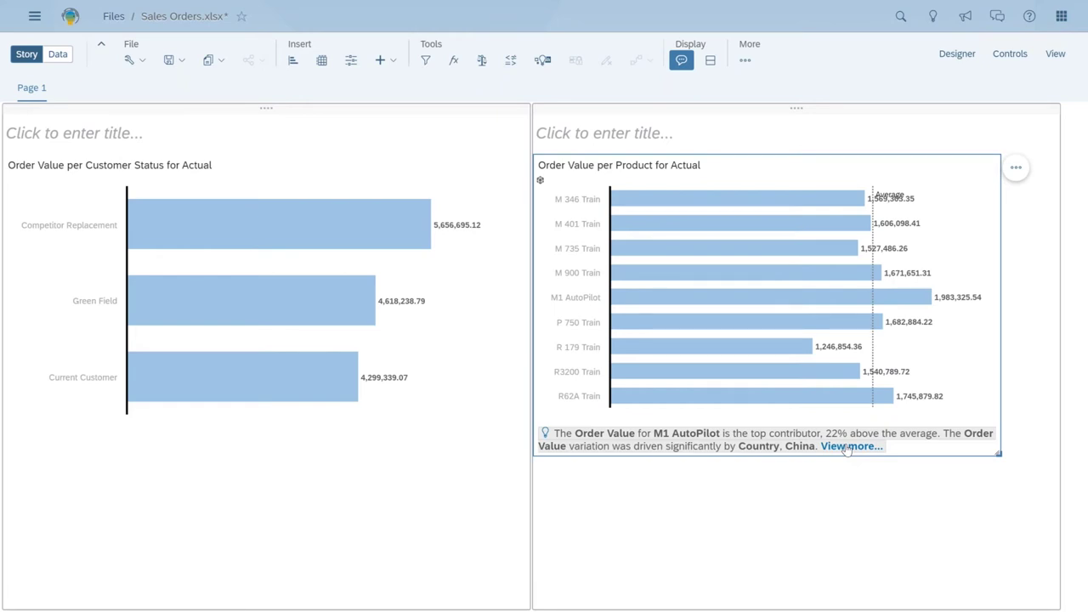
pyautogui.click(848, 447)
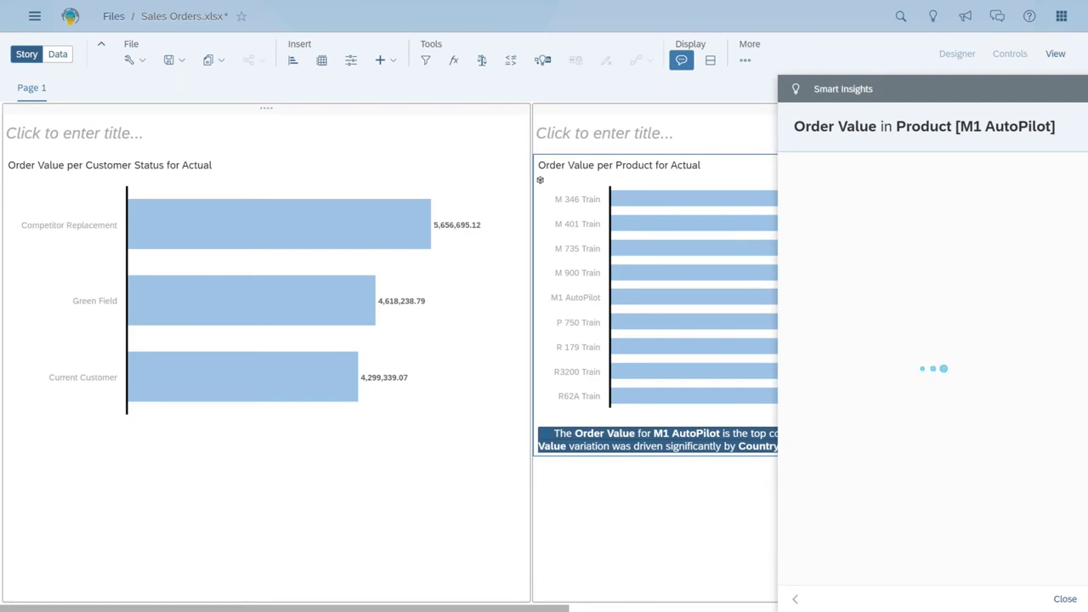
# Review the China top-contributor breakdown and the quarterly Order Value change.
pyautogui.moveTo(538, 609); pyautogui.dragTo(657, 608)
pyautogui.click(798, 294)
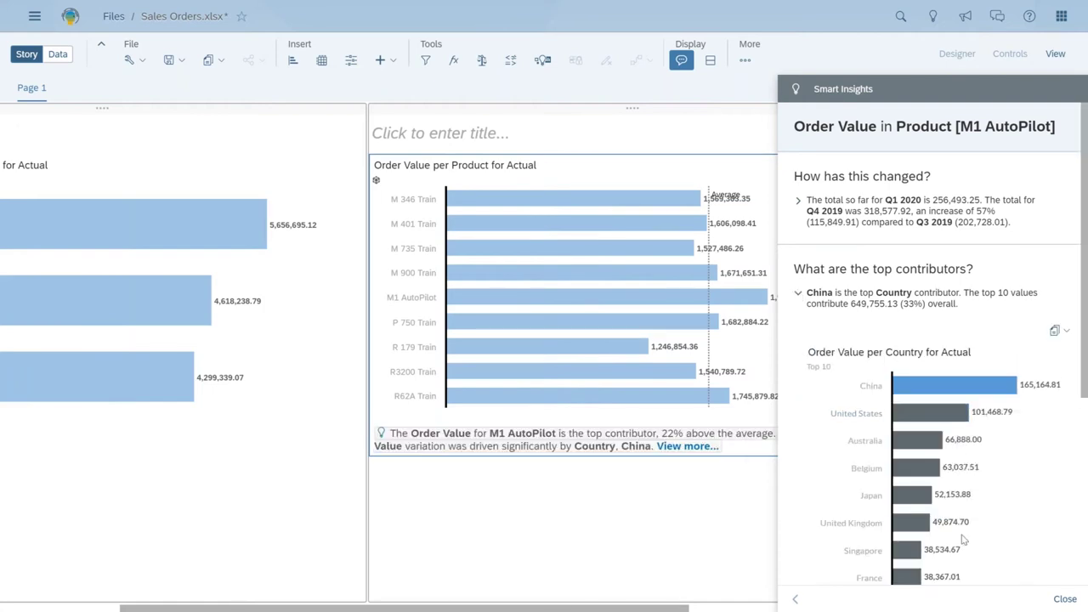
pyautogui.scroll(-1, 963, 540)
pyautogui.scroll(1, 794, 321)
pyautogui.click(799, 294)
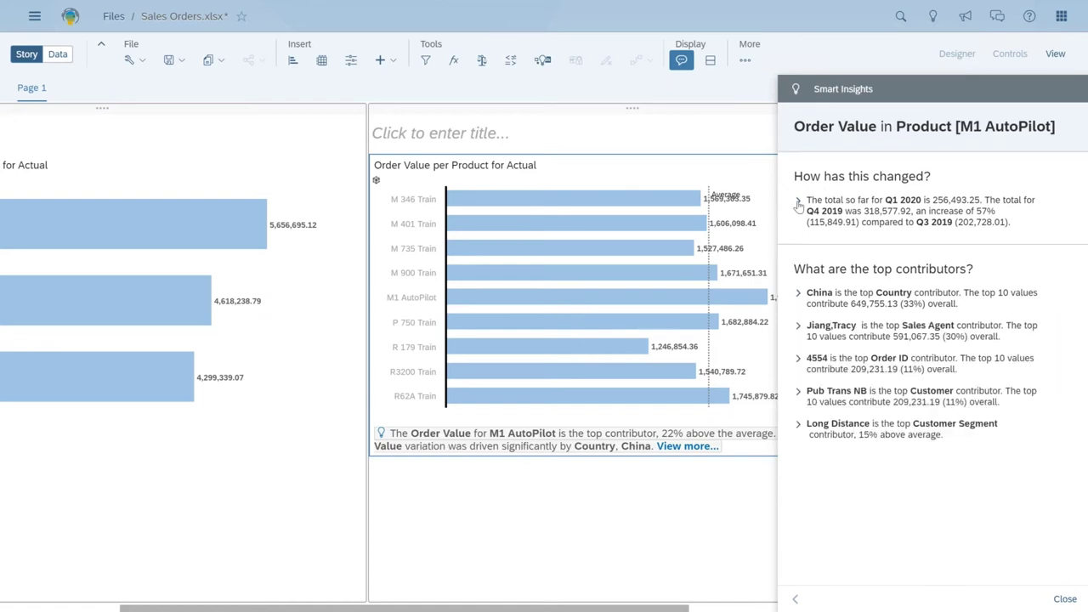
pyautogui.click(799, 203)
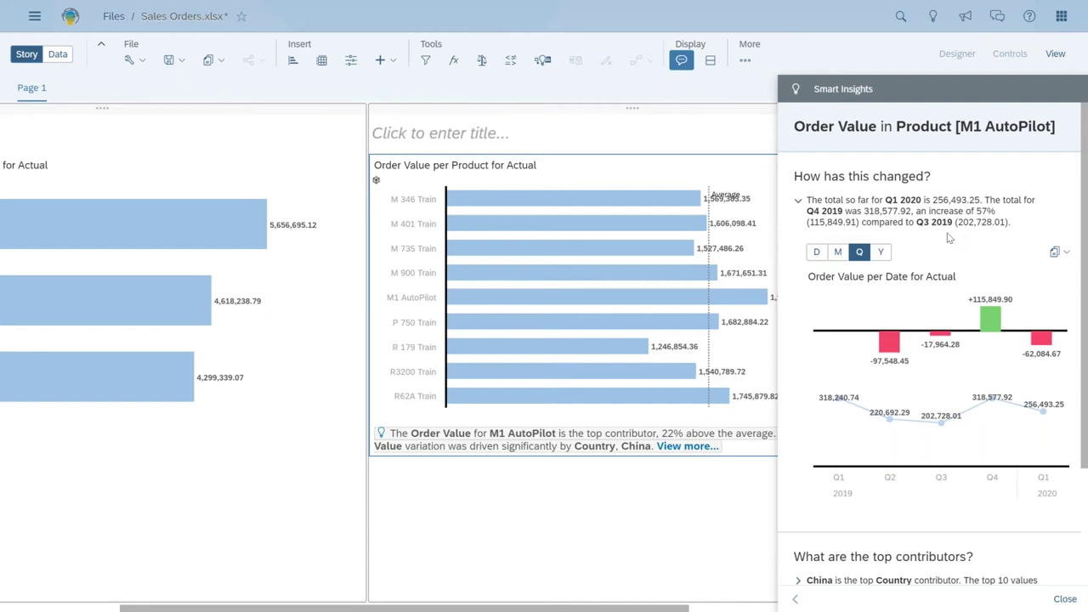
pyautogui.click(798, 201)
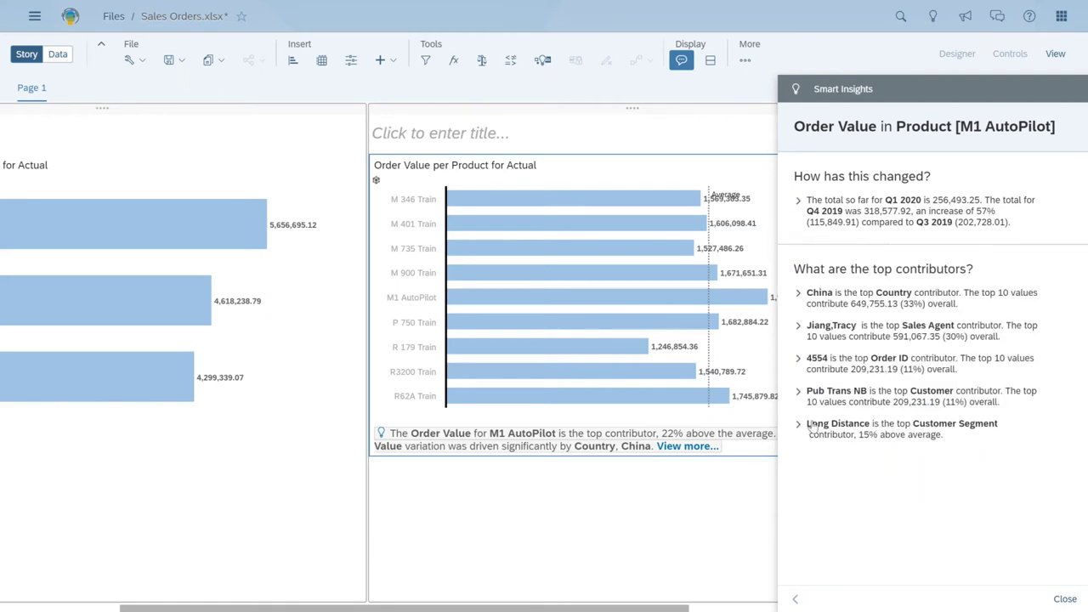
# Review the Long Distance customer segment insight, then close Smart Insights.
pyautogui.click(800, 434)
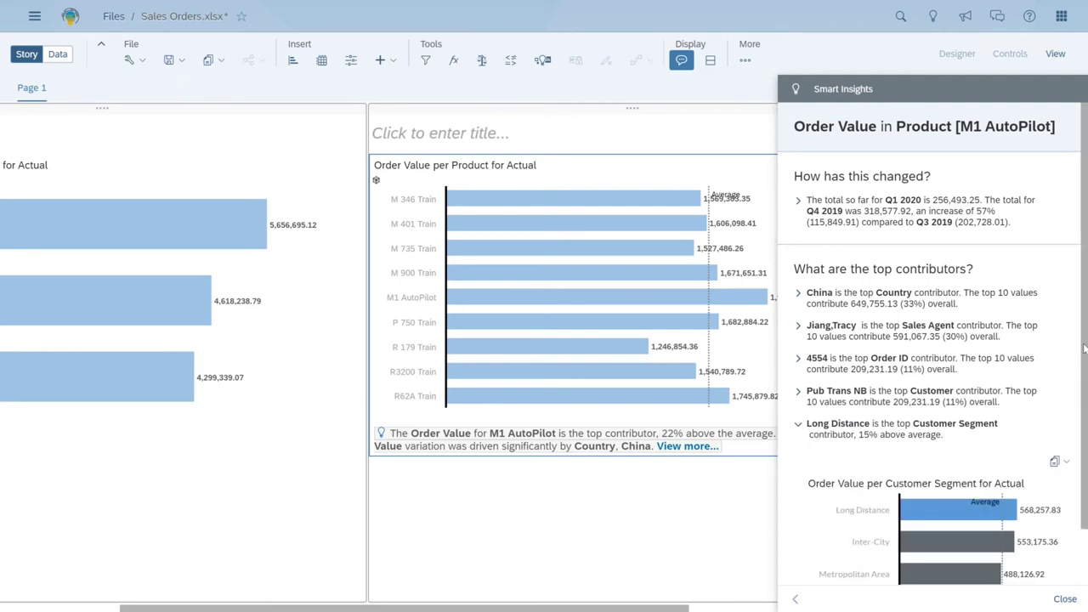
pyautogui.scroll(-1, 943, 330)
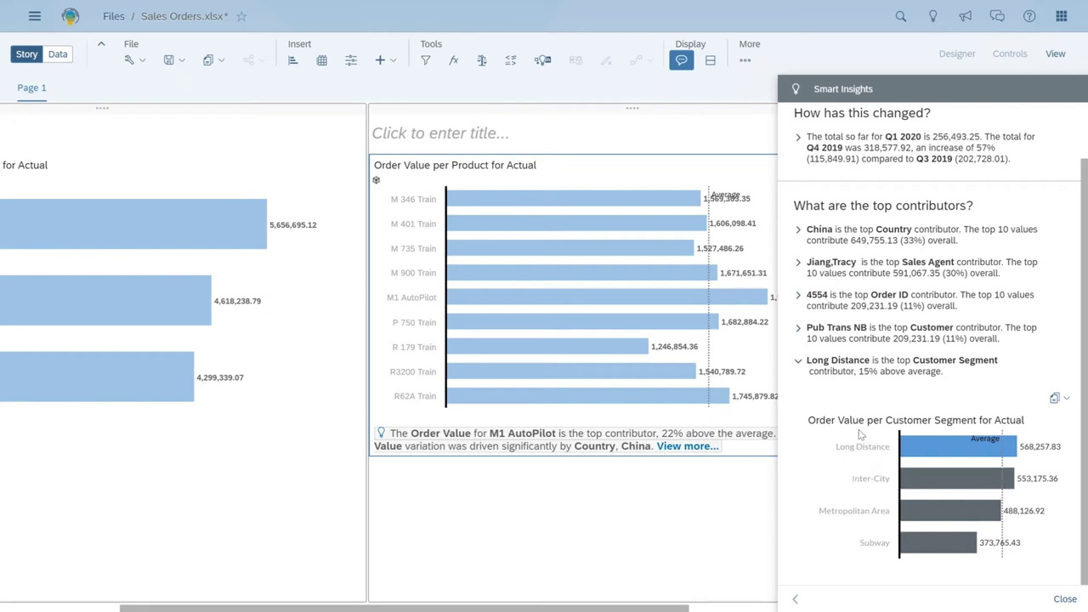
pyautogui.click(799, 363)
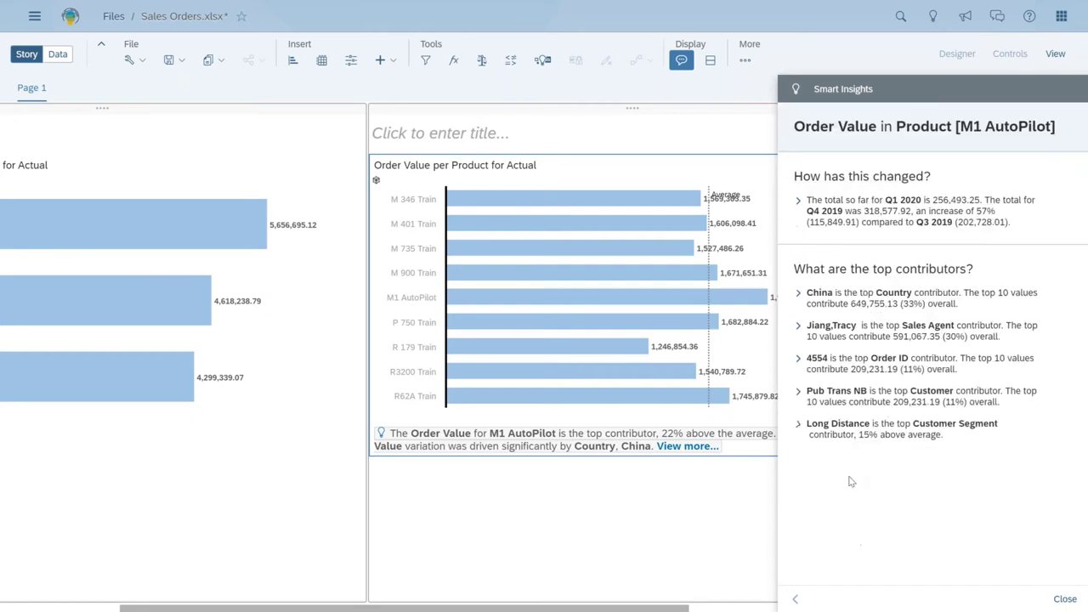
pyautogui.click(691, 532)
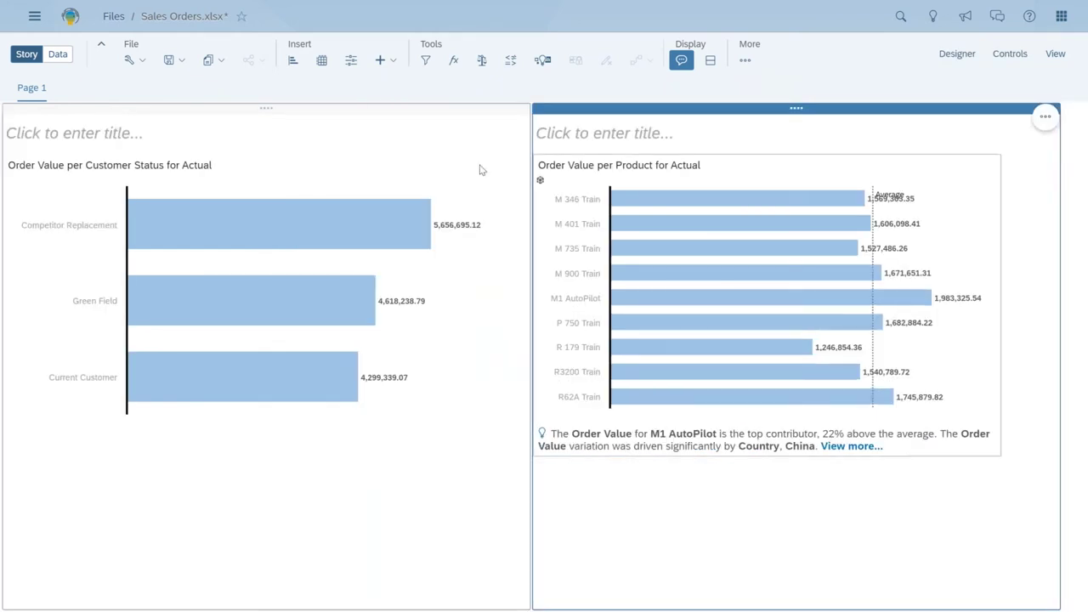
# Save the story as Sales Orders.xlsx in the Public folder.
pyautogui.click(341, 172)
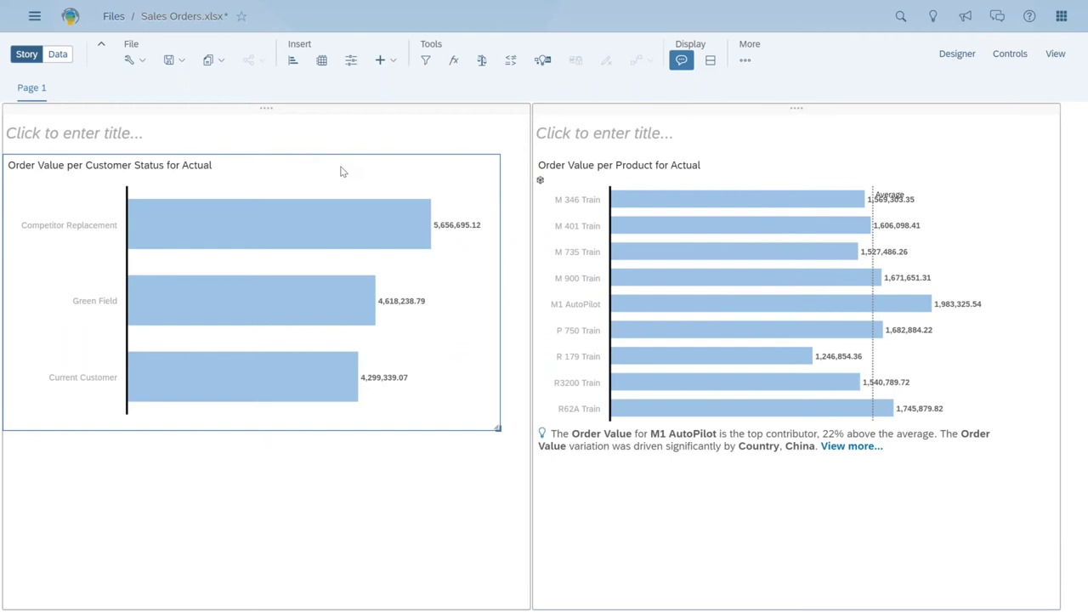
pyautogui.click(176, 60)
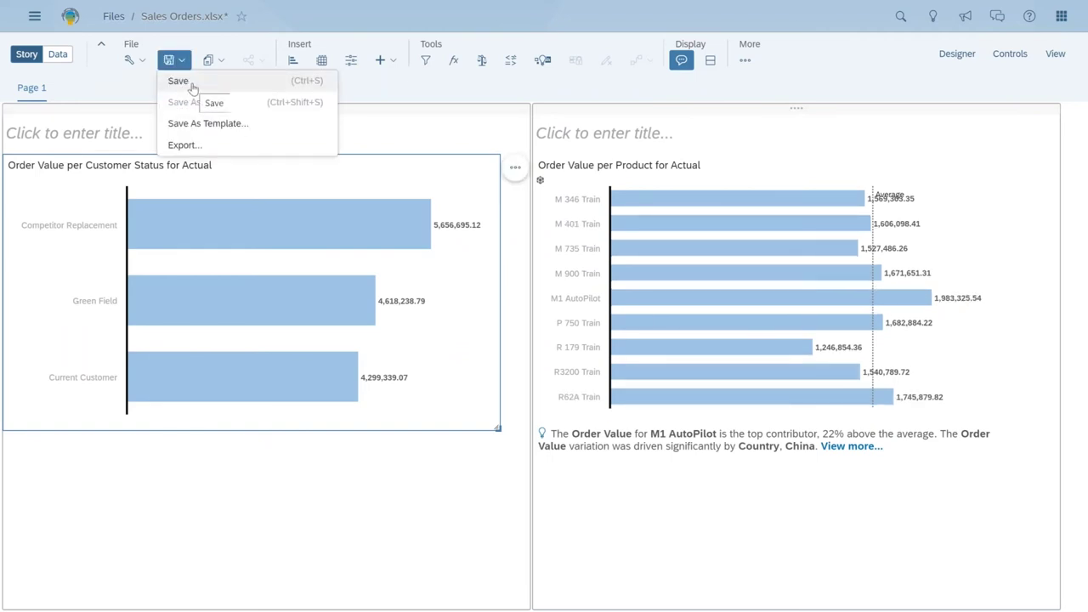
pyautogui.click(178, 81)
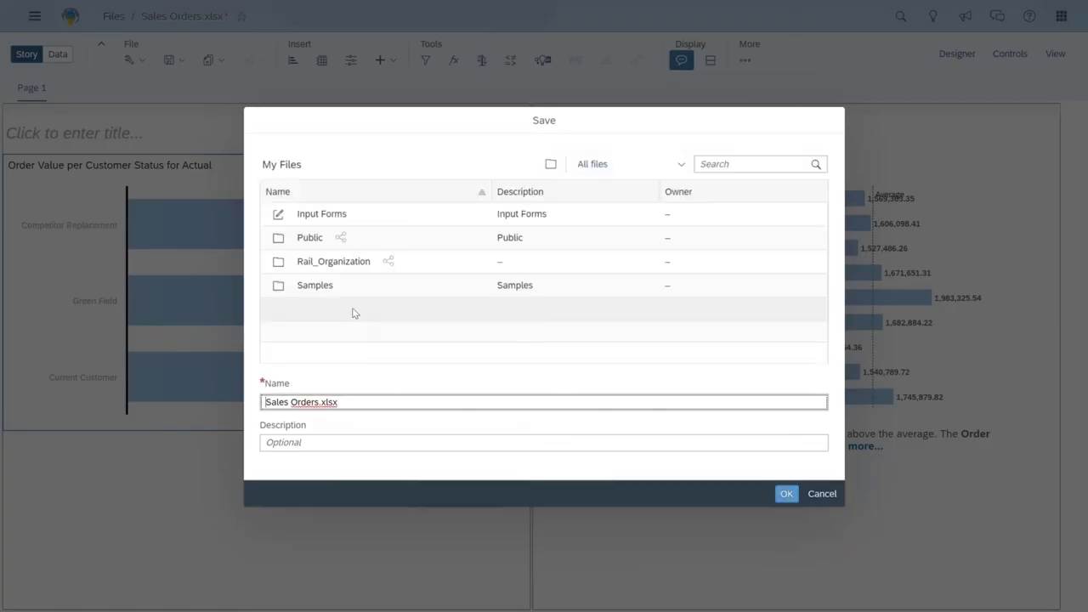
pyautogui.click(310, 238)
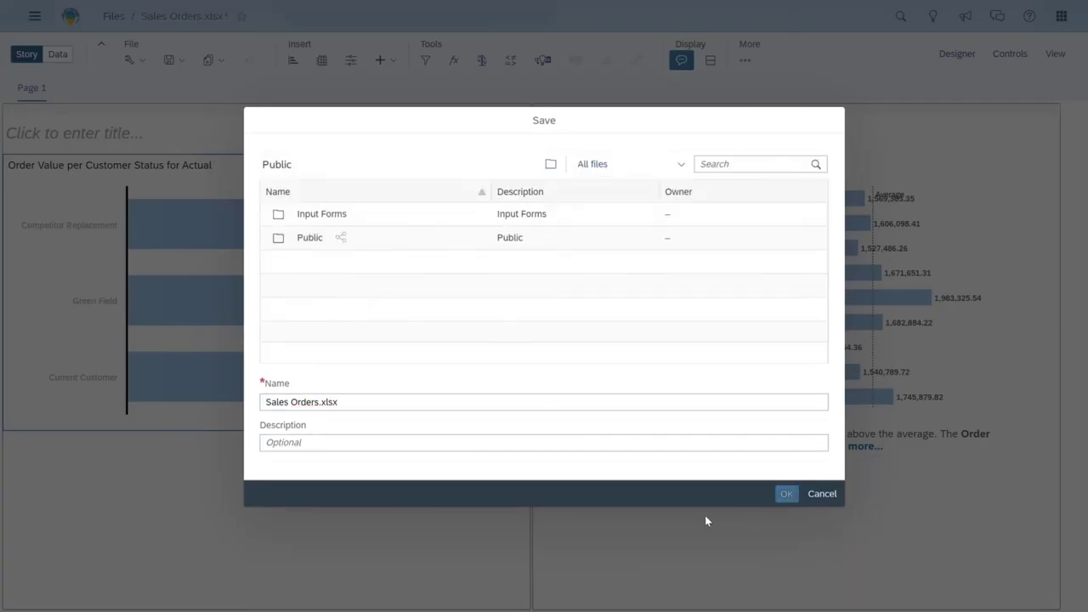
pyautogui.click(786, 494)
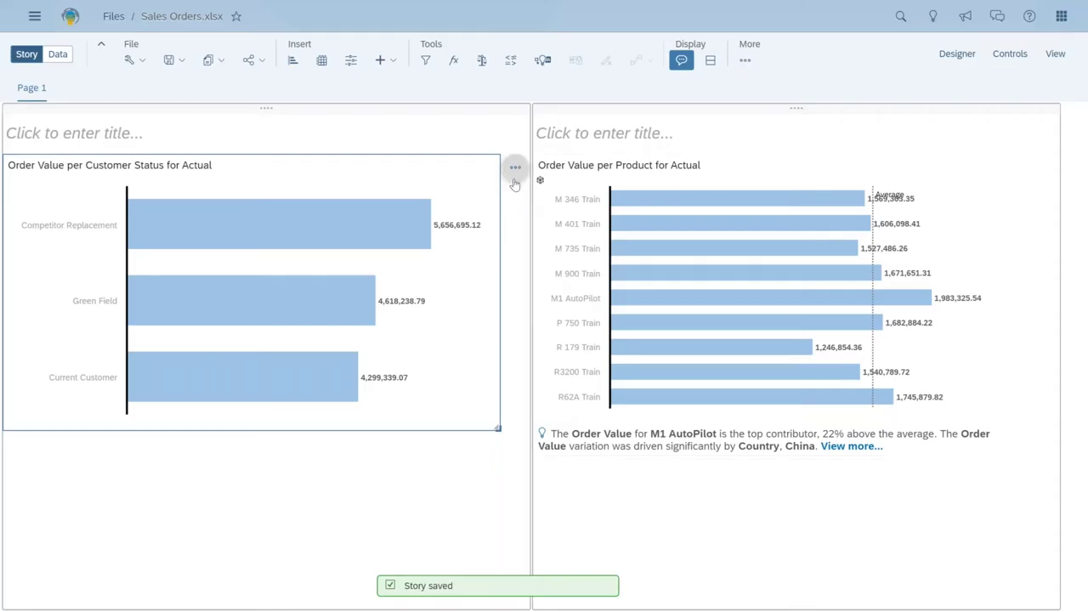
pyautogui.click(515, 168)
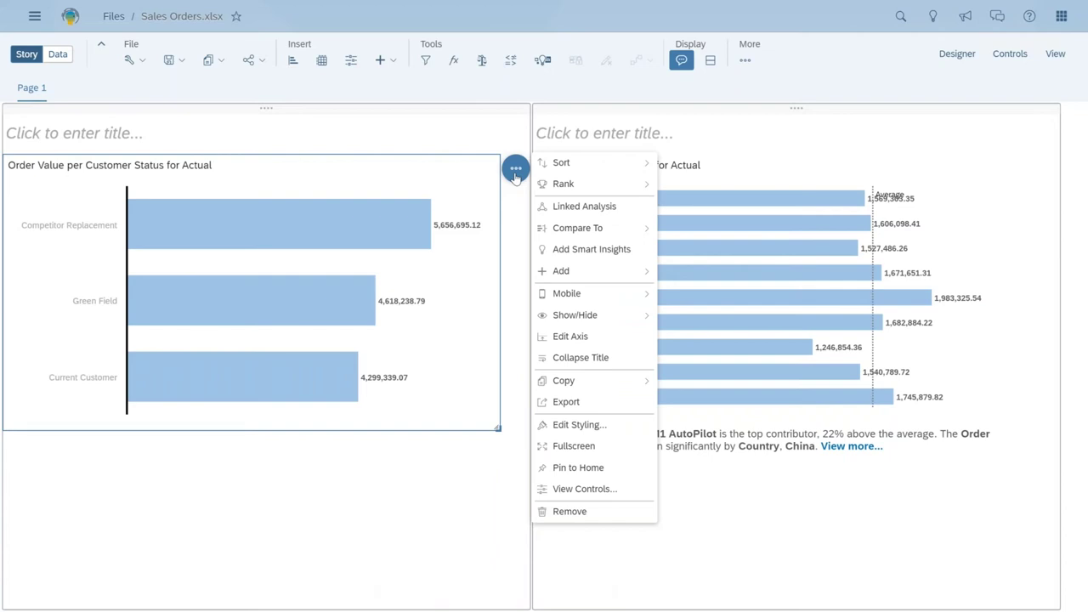
# Comment 'Est-ce ca repond a ta question' on the Customer Status chart, tagging a colleague.
pyautogui.click(600, 270)
pyautogui.click(699, 442)
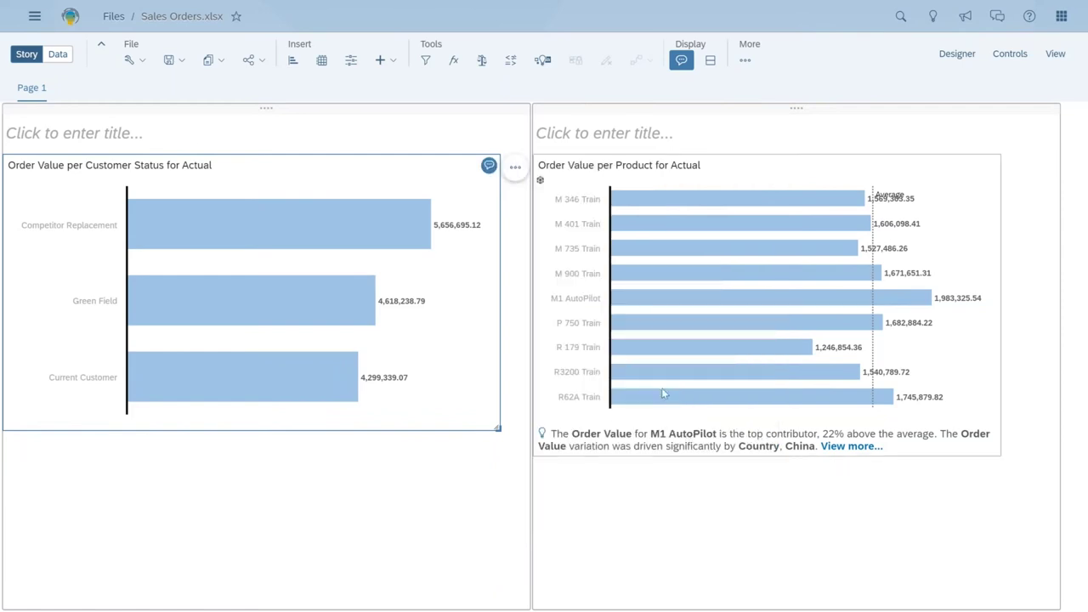
pyautogui.write('@ca')
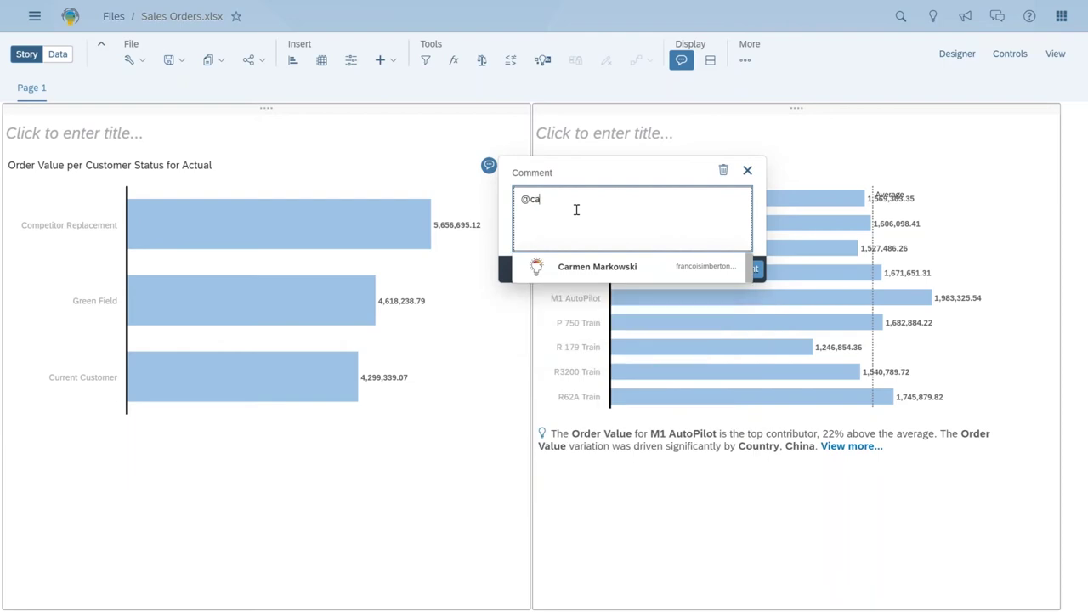
pyautogui.click(572, 269)
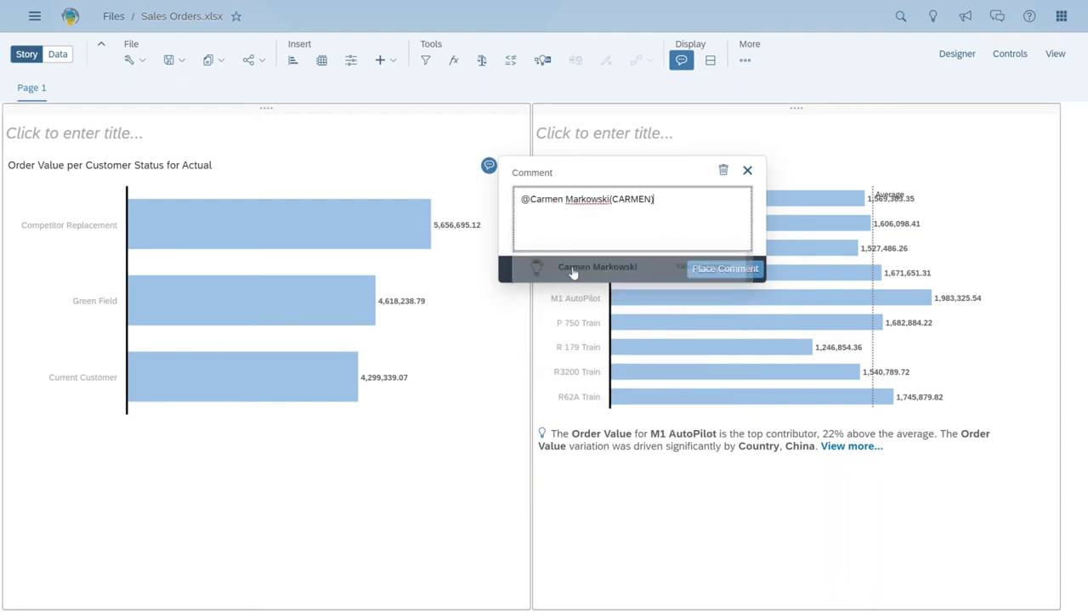
pyautogui.write('Est-ce')
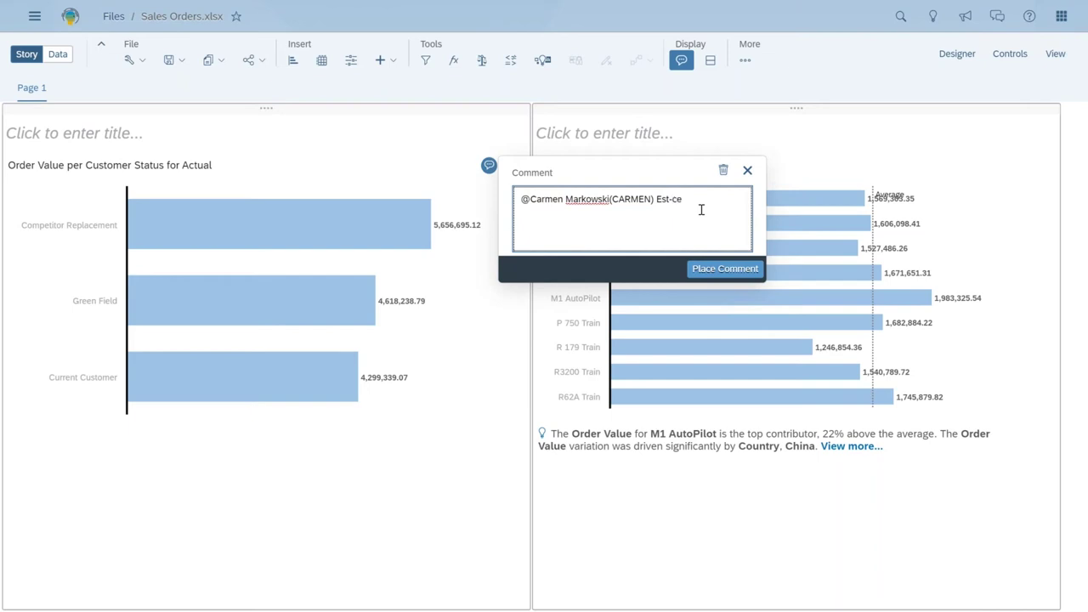
pyautogui.write(' ca repond a ta question')
pyautogui.press('Return')
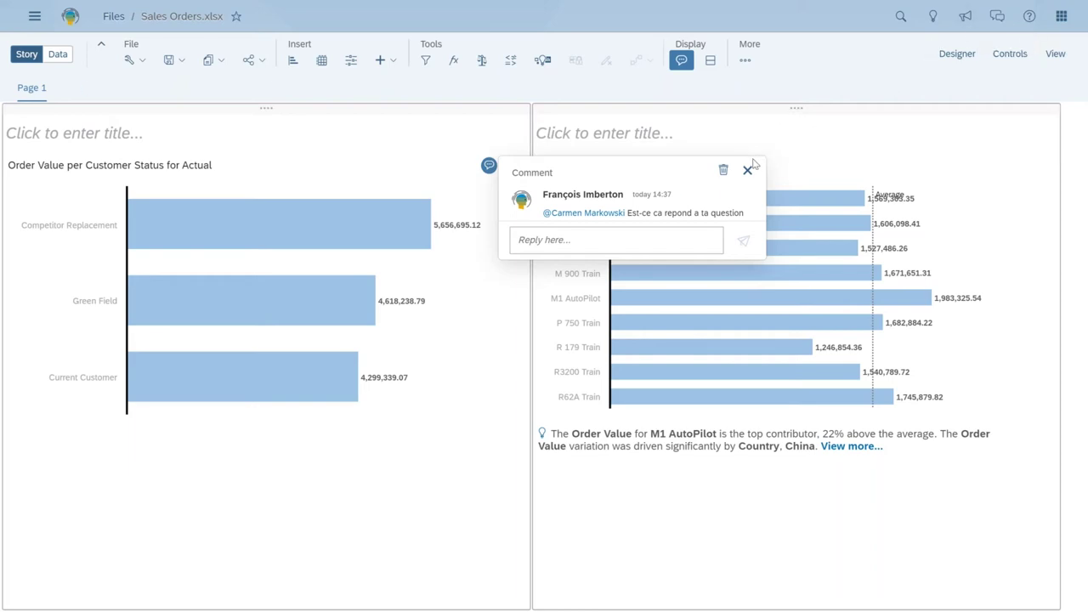
# Close the comment thread and check the notifications list, including the discussion invitation.
pyautogui.click(749, 171)
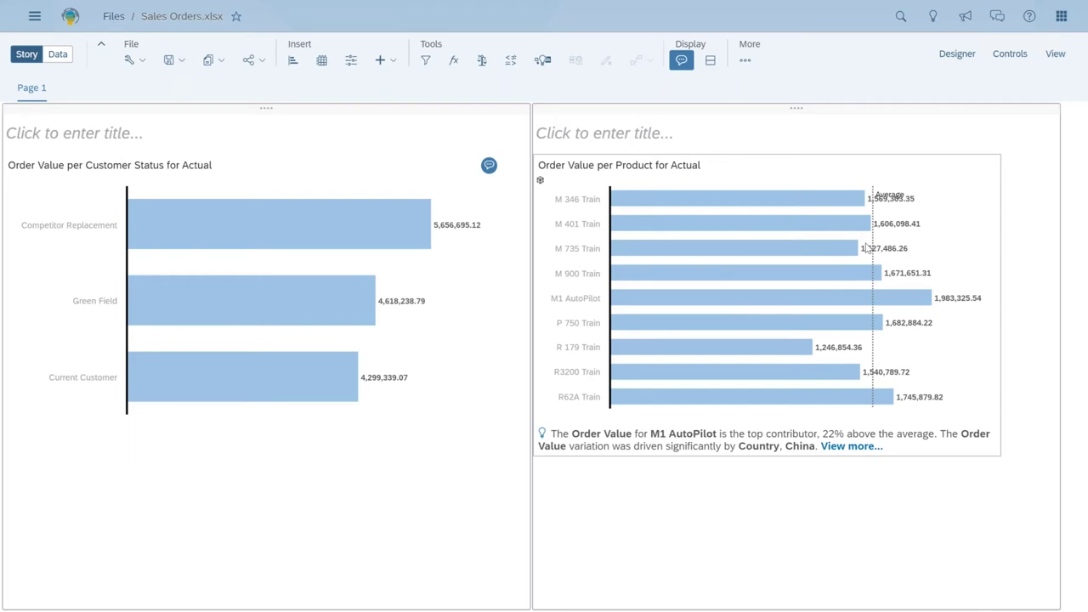
pyautogui.moveTo(729, 254)
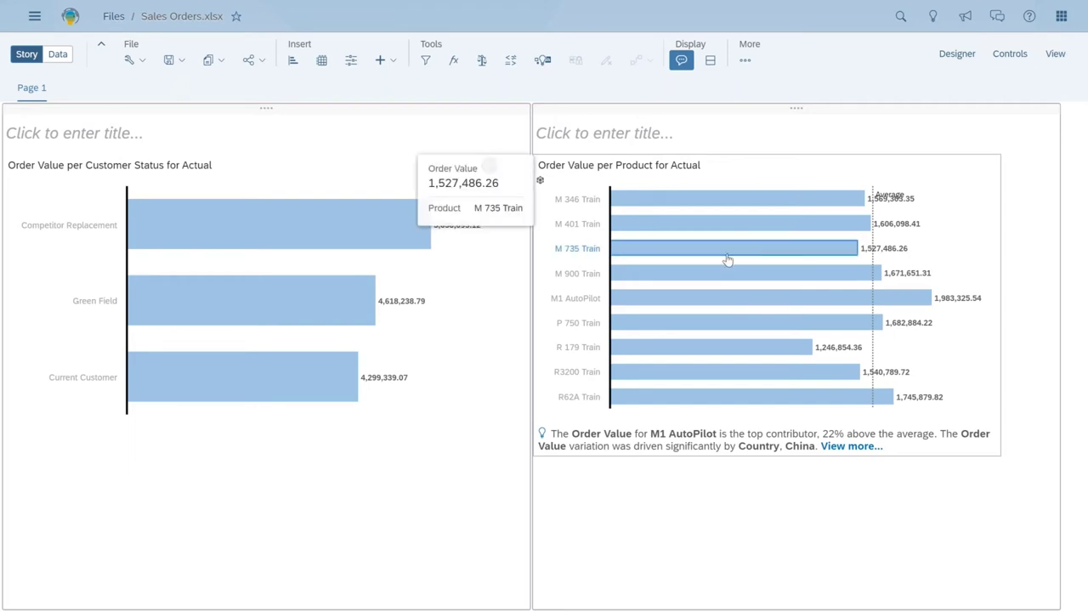
pyautogui.click(967, 20)
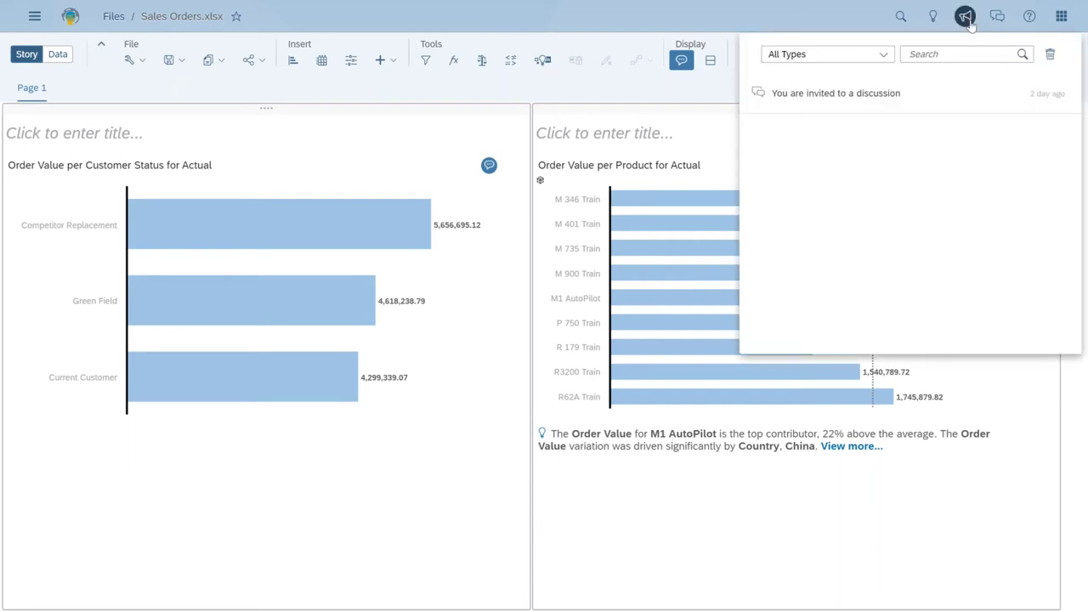
pyautogui.click(967, 18)
# Read the colleague's discussion requesting a full sales orders analysis, then close Discussions.
pyautogui.click(998, 16)
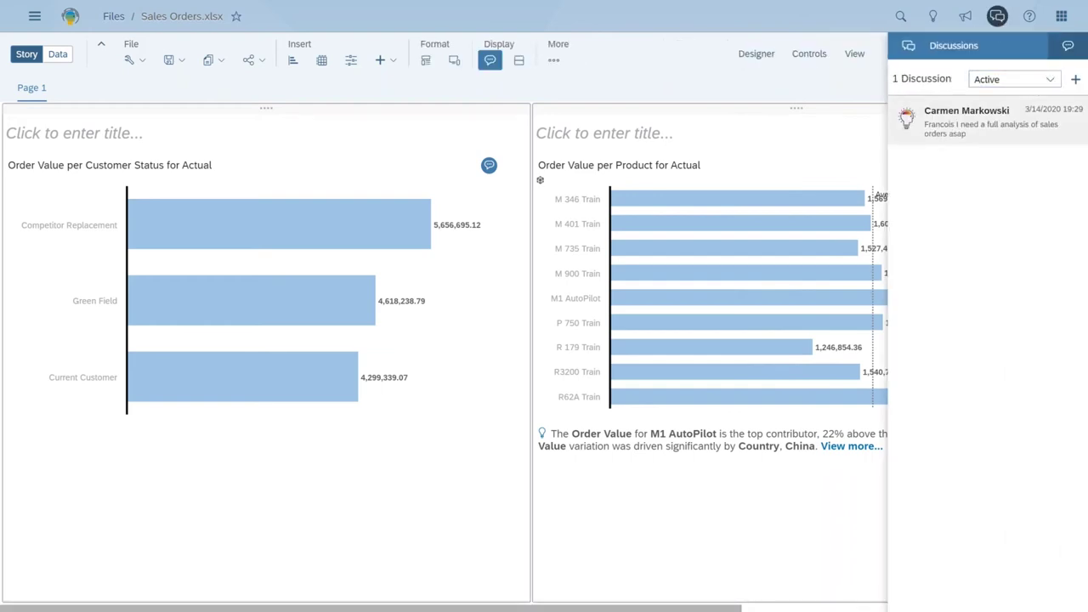
pyautogui.click(966, 128)
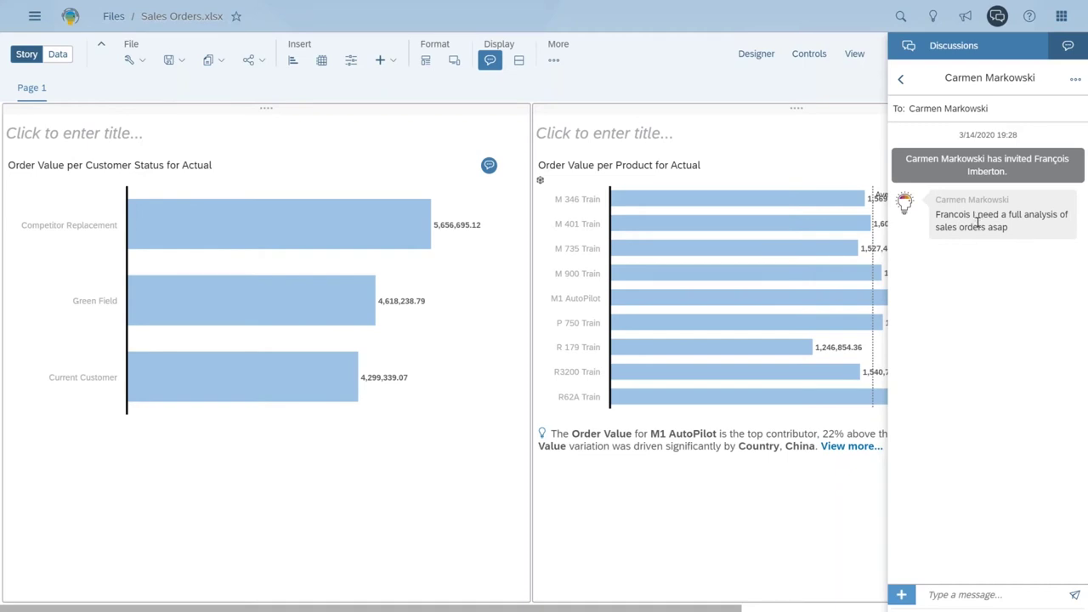
pyautogui.click(901, 79)
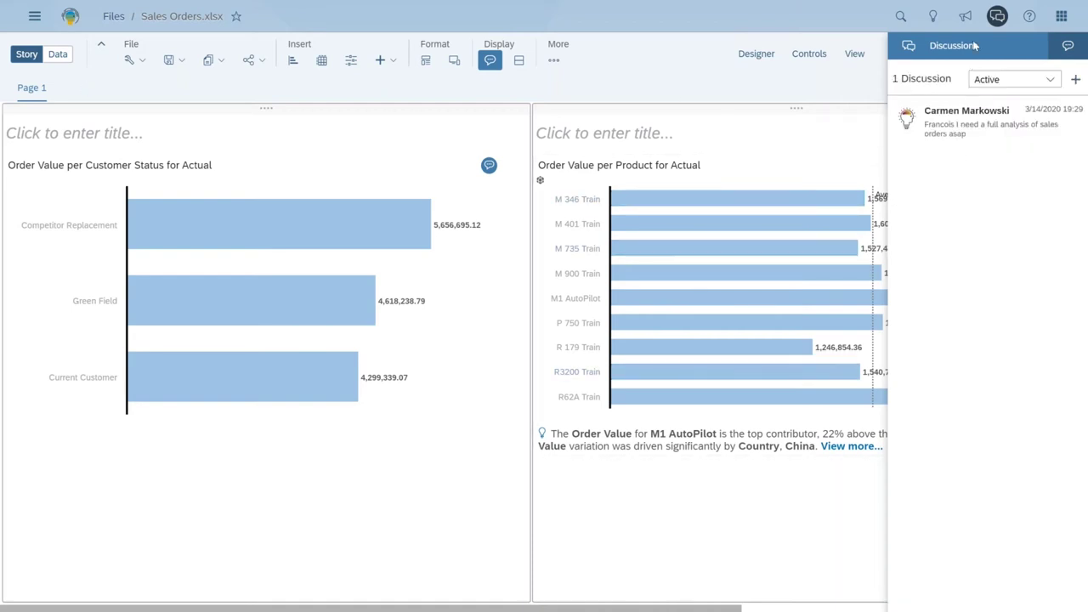
pyautogui.click(997, 17)
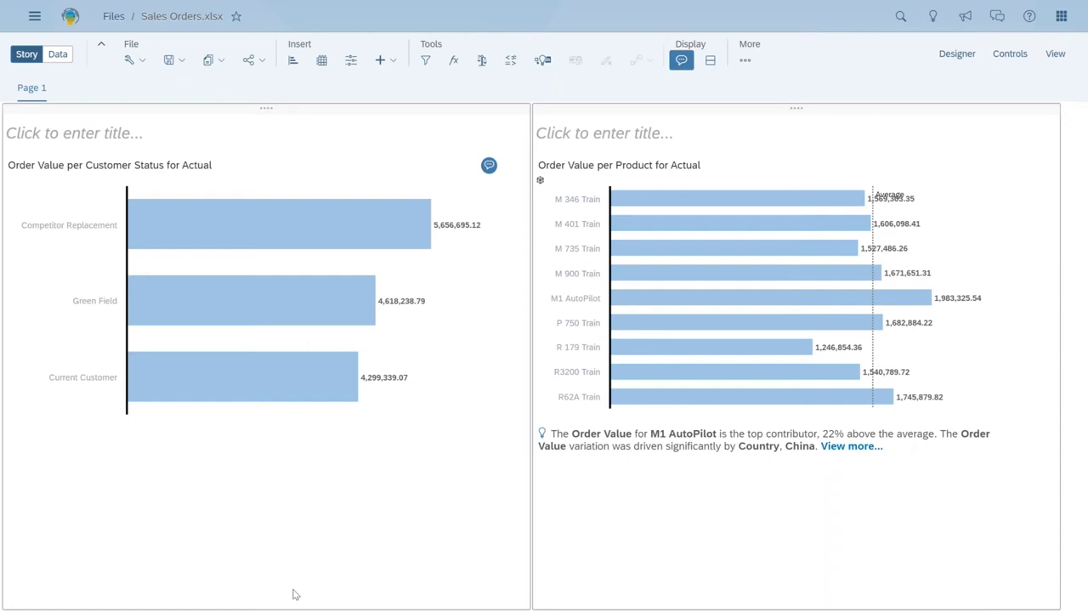
pyautogui.hotkey('alt', 'Tab')
pyautogui.press('Tab')
pyautogui.press('Tab')
pyautogui.press('Escape')
pyautogui.click(179, 601)
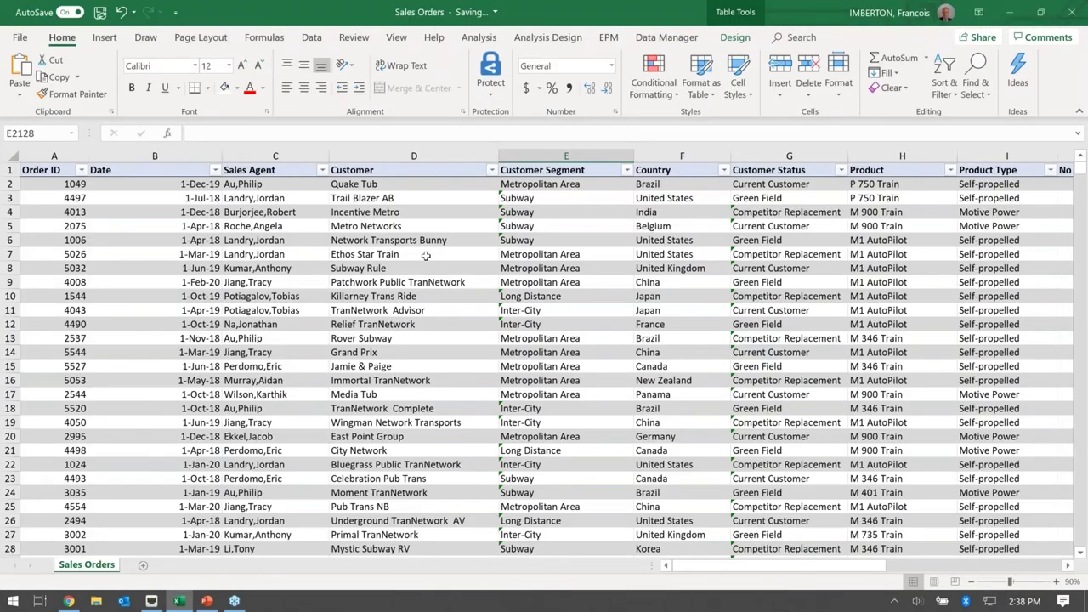
pyautogui.scroll(-16, 426, 255)
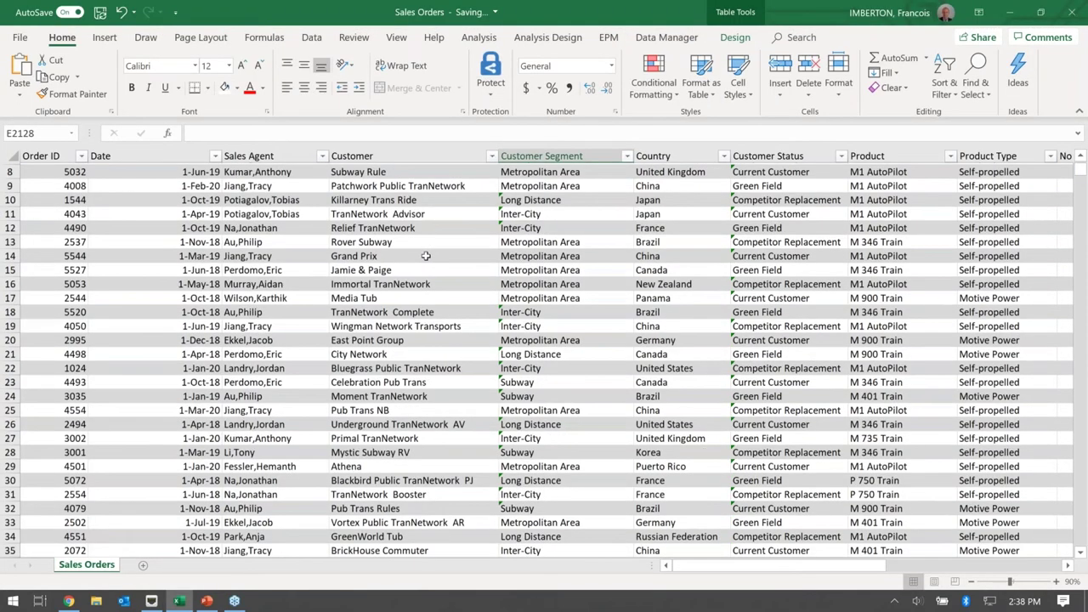
pyautogui.scroll(10, 534, 341)
pyautogui.scroll(-20, 534, 341)
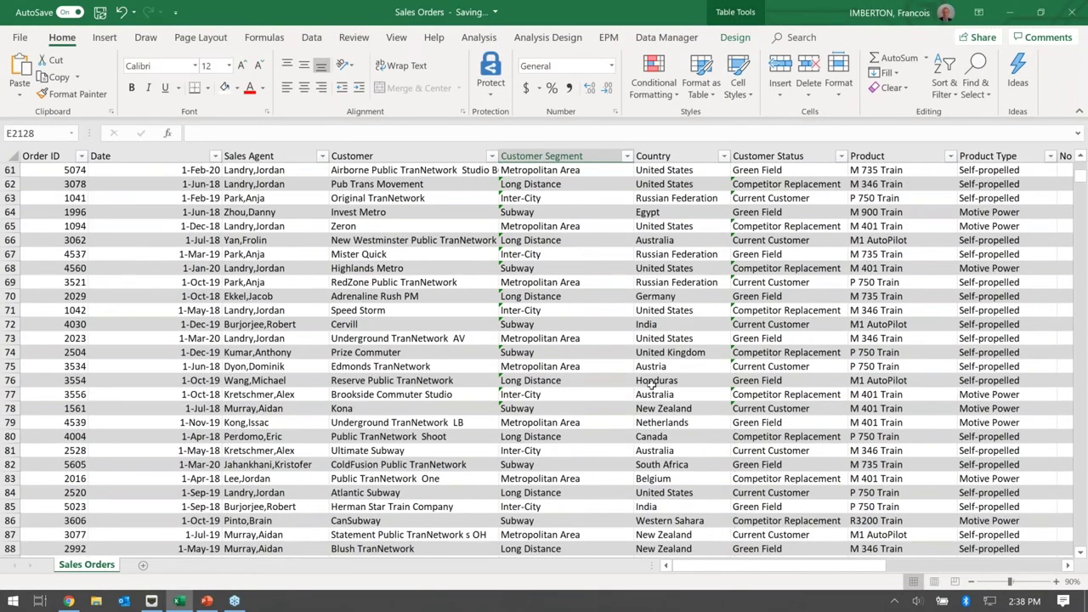
pyautogui.scroll(-20, 617, 352)
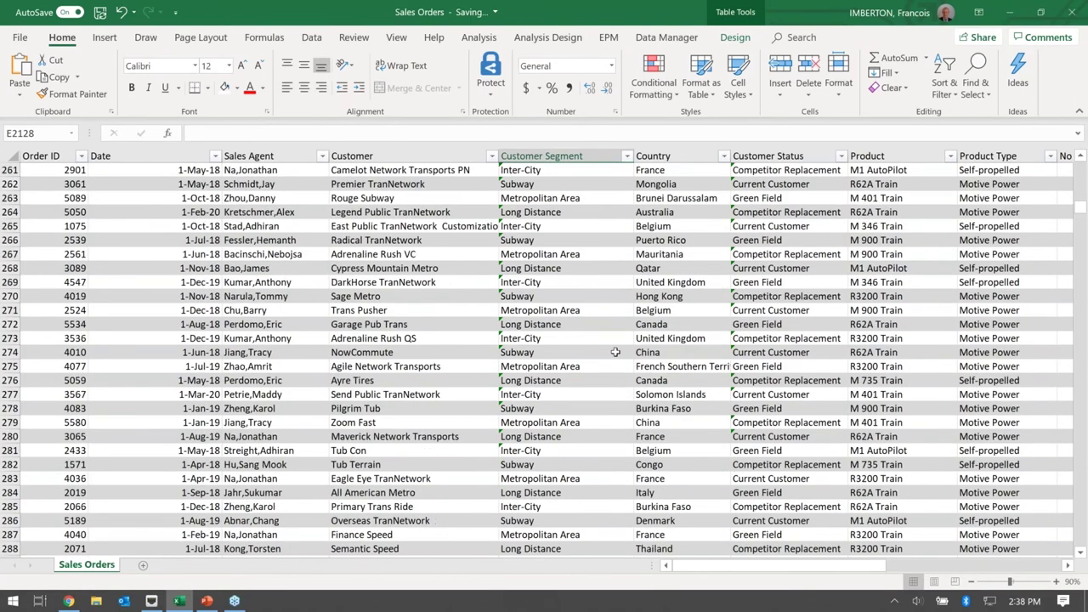
pyautogui.scroll(-20, 614, 352)
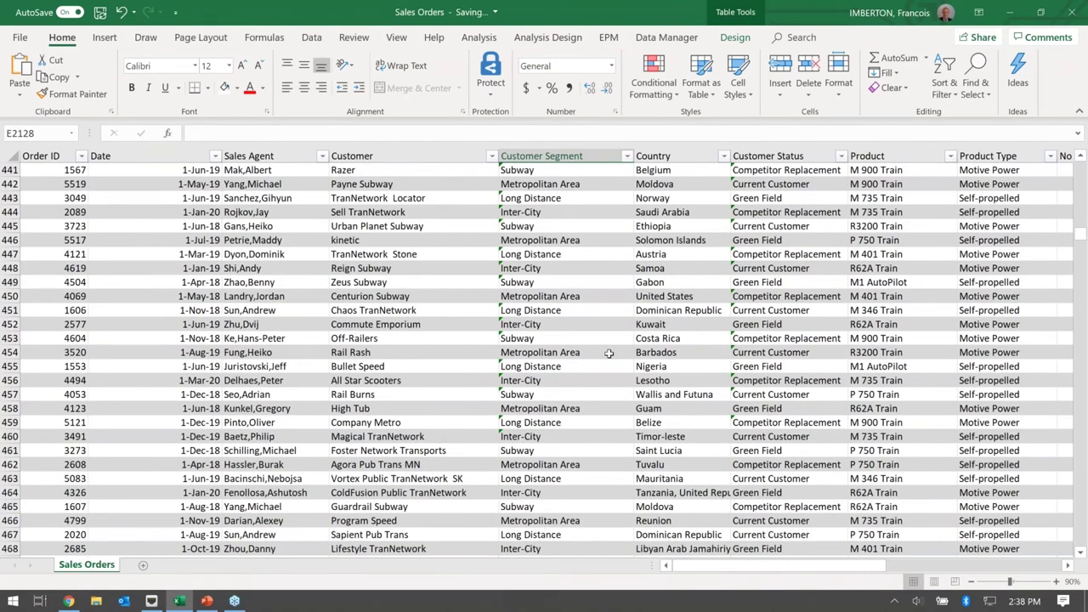
pyautogui.scroll(-20, 609, 352)
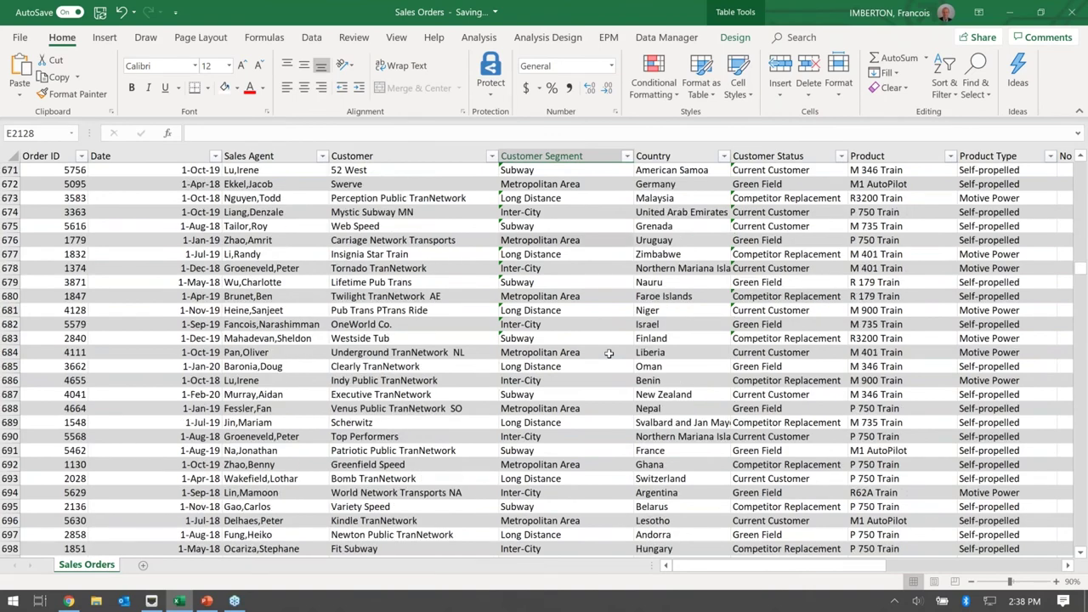
pyautogui.scroll(-20, 609, 353)
pyautogui.scroll(-13, 609, 353)
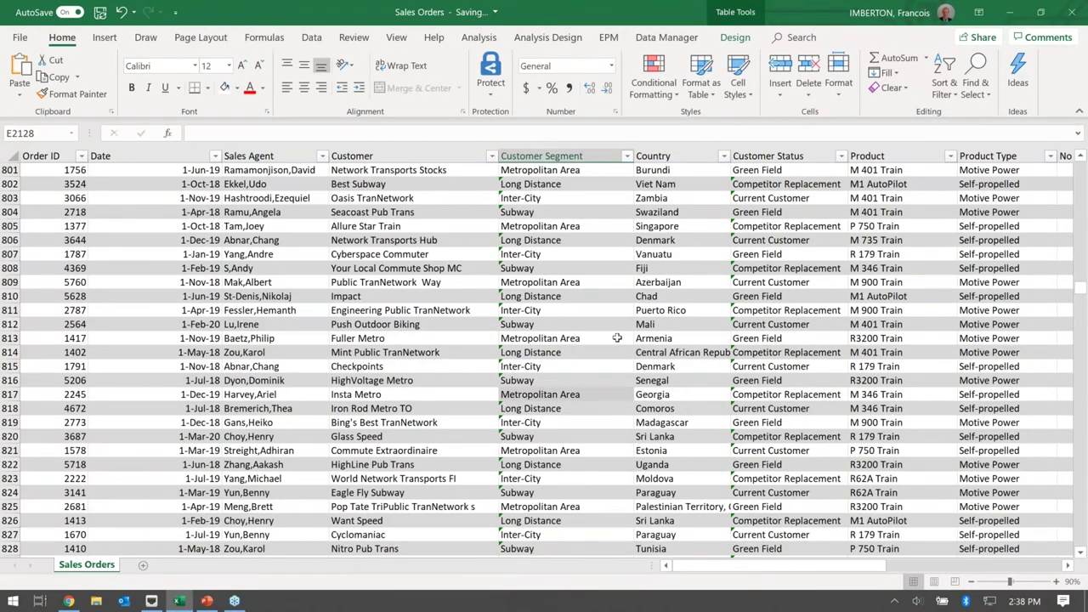
pyautogui.scroll(-20, 617, 337)
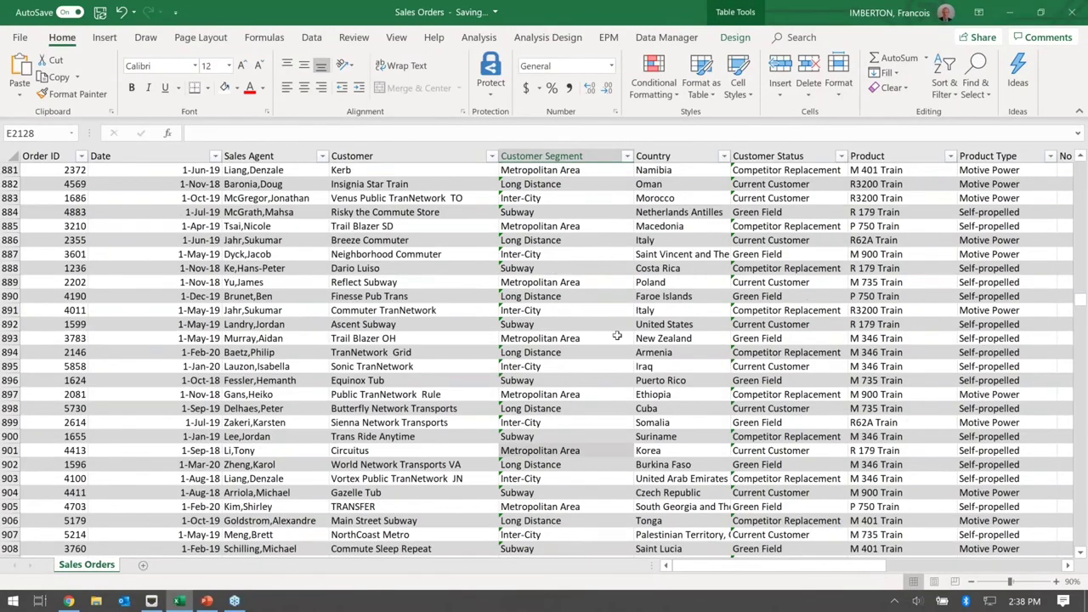
pyautogui.scroll(-20, 617, 335)
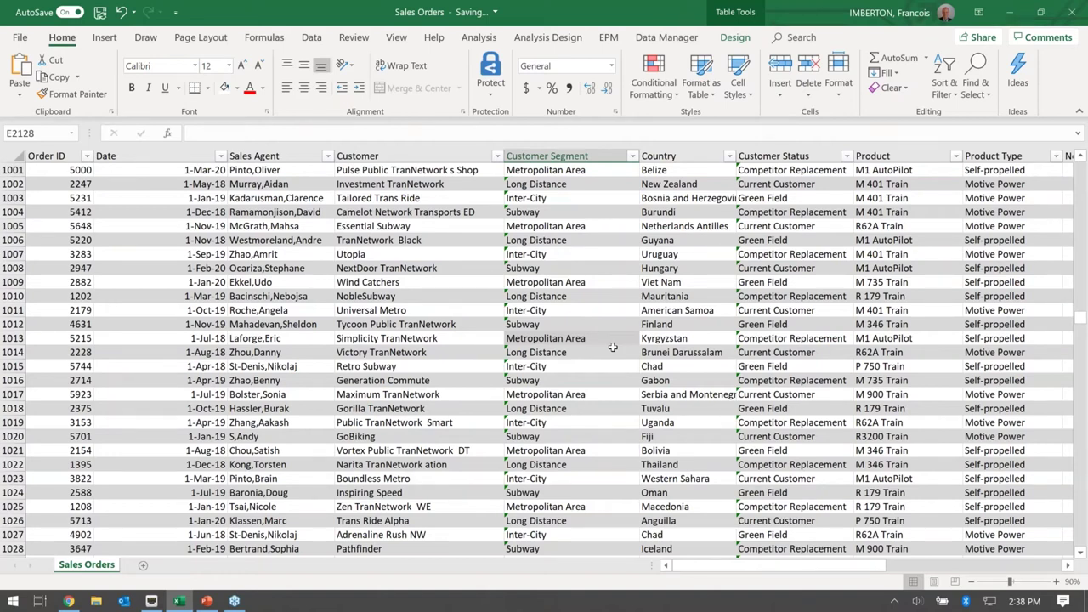
pyautogui.scroll(20, 612, 347)
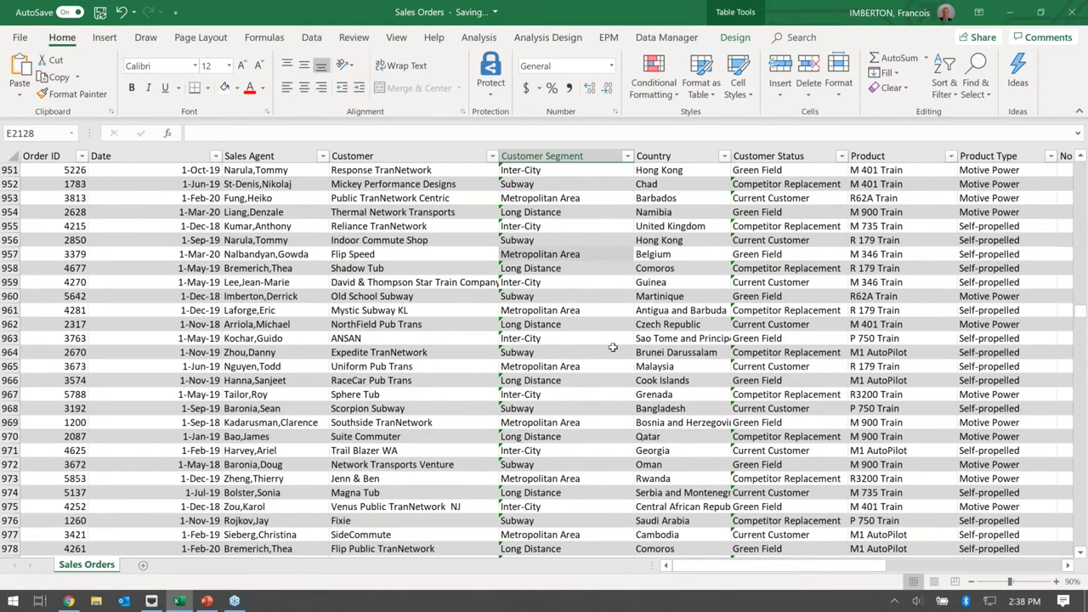
pyautogui.scroll(20, 612, 347)
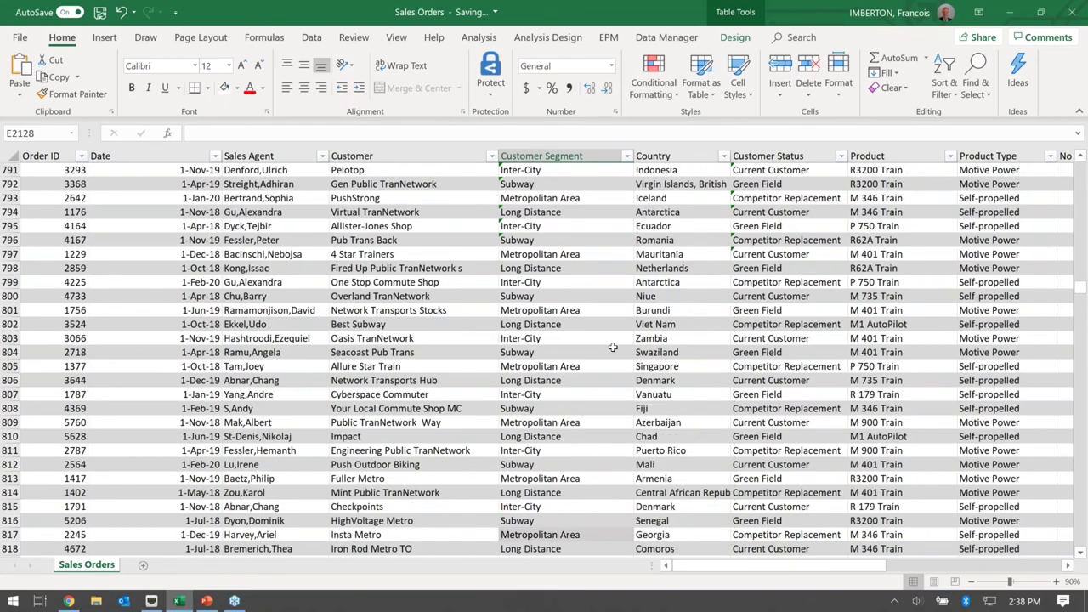
pyautogui.scroll(13, 612, 347)
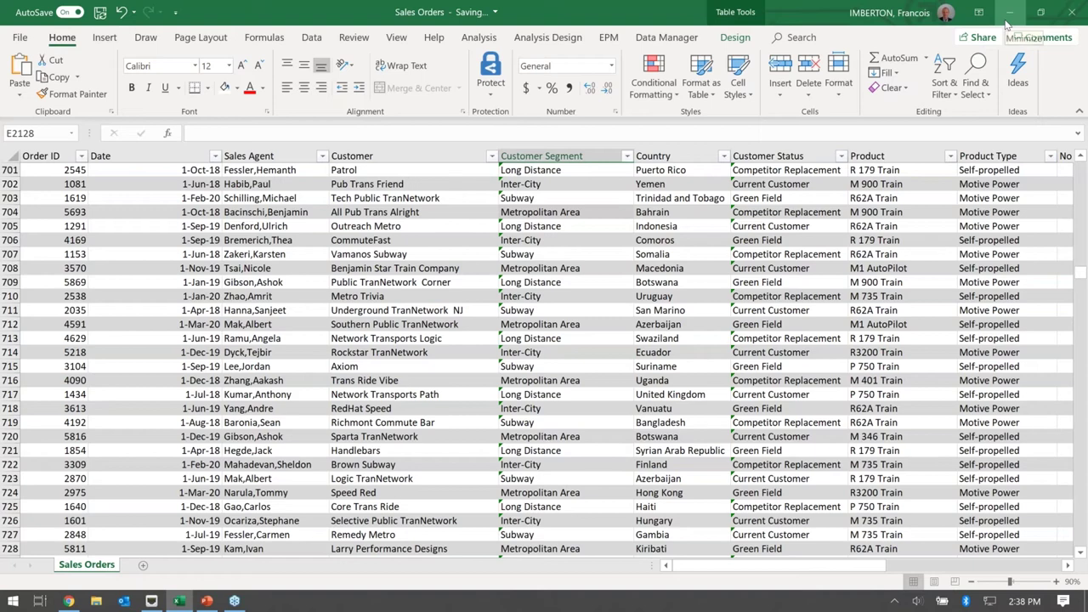
# Return to the story and run a Smart Discovery on Sales Orders targeting Order Value.
pyautogui.click(1008, 26)
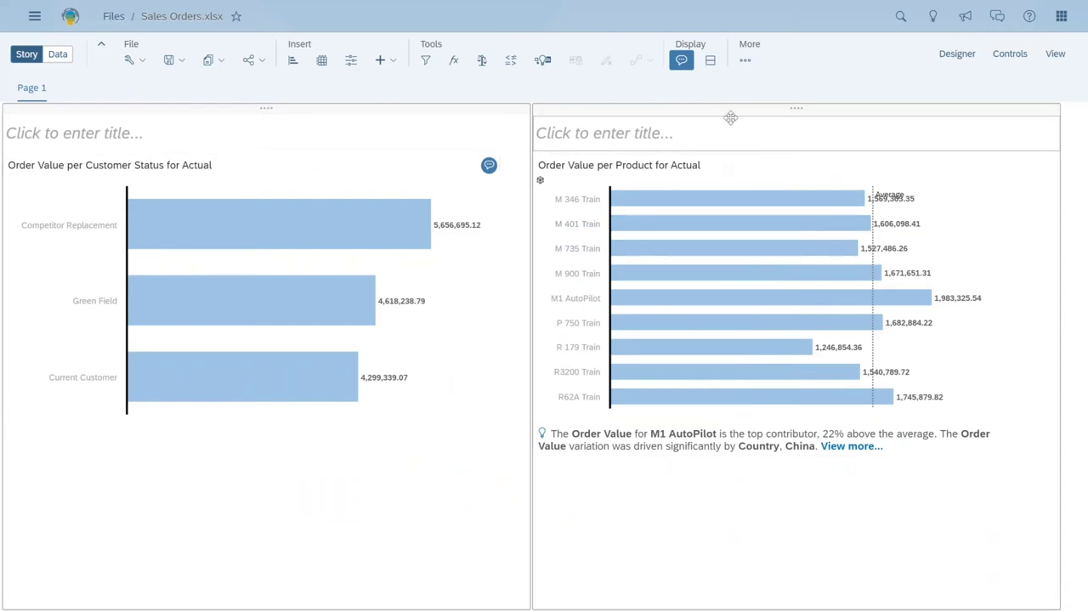
pyautogui.click(752, 68)
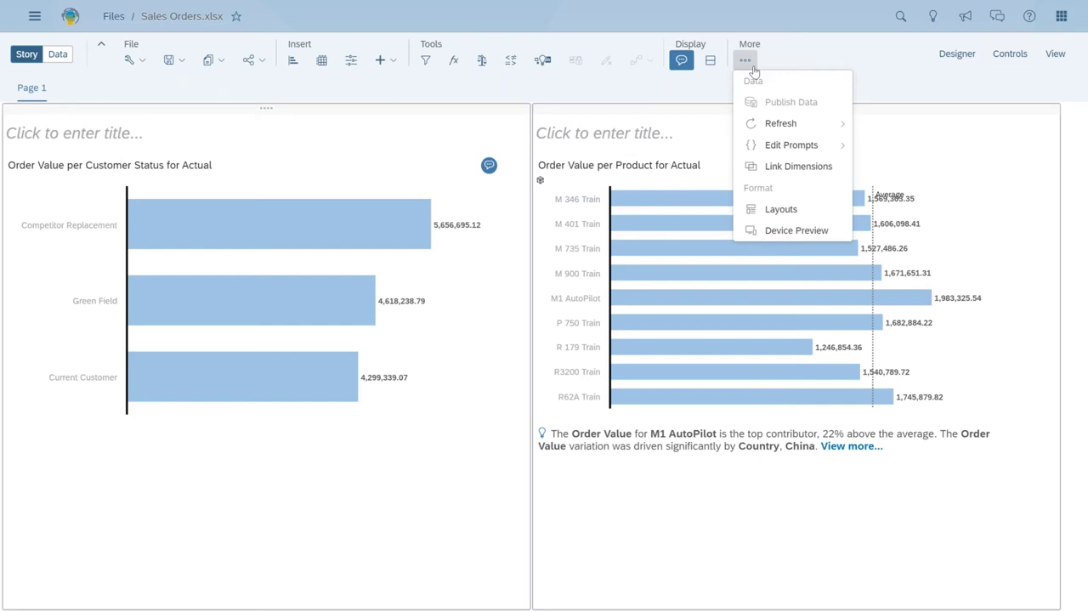
pyautogui.click(609, 95)
pyautogui.click(542, 61)
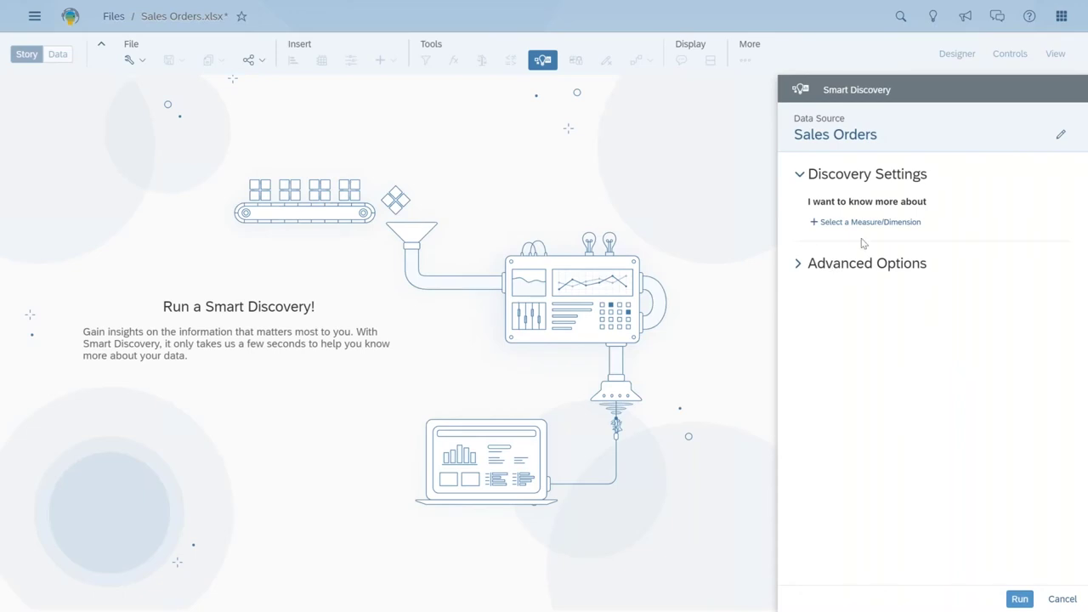
pyautogui.click(869, 221)
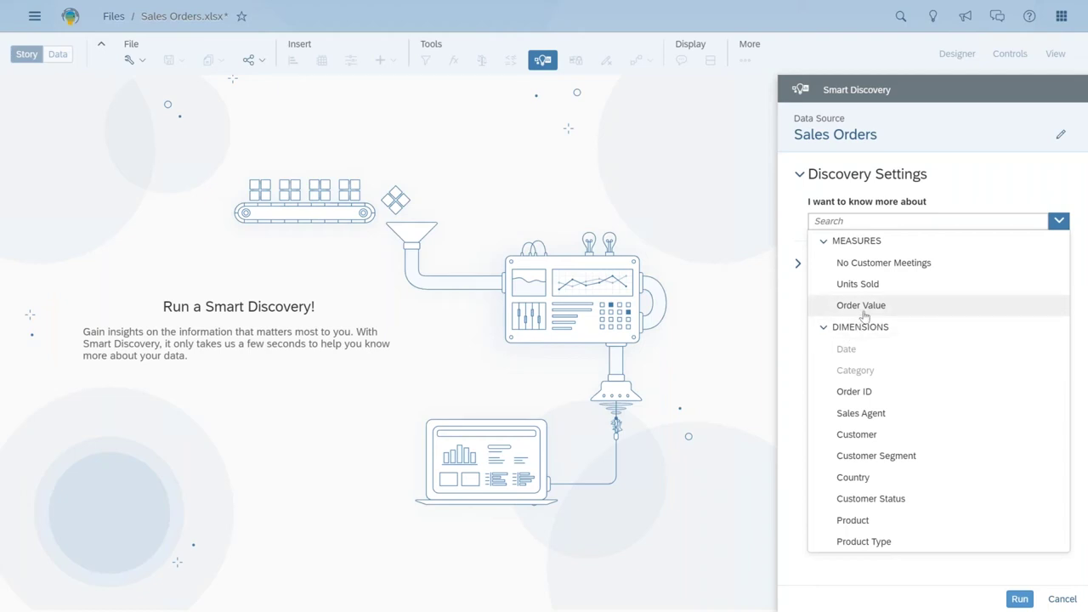
pyautogui.click(862, 306)
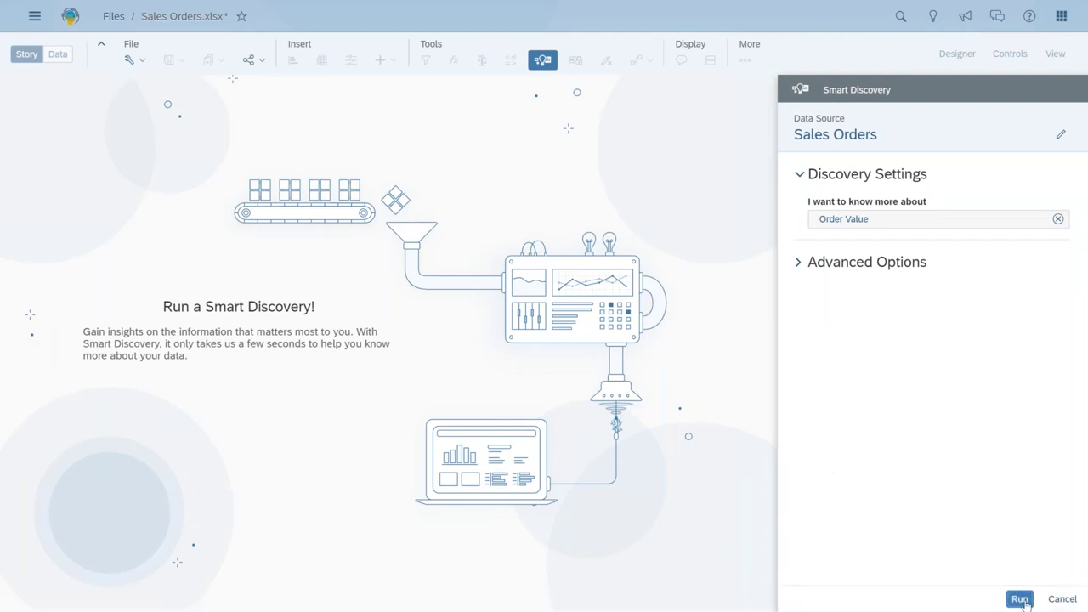
pyautogui.click(1020, 600)
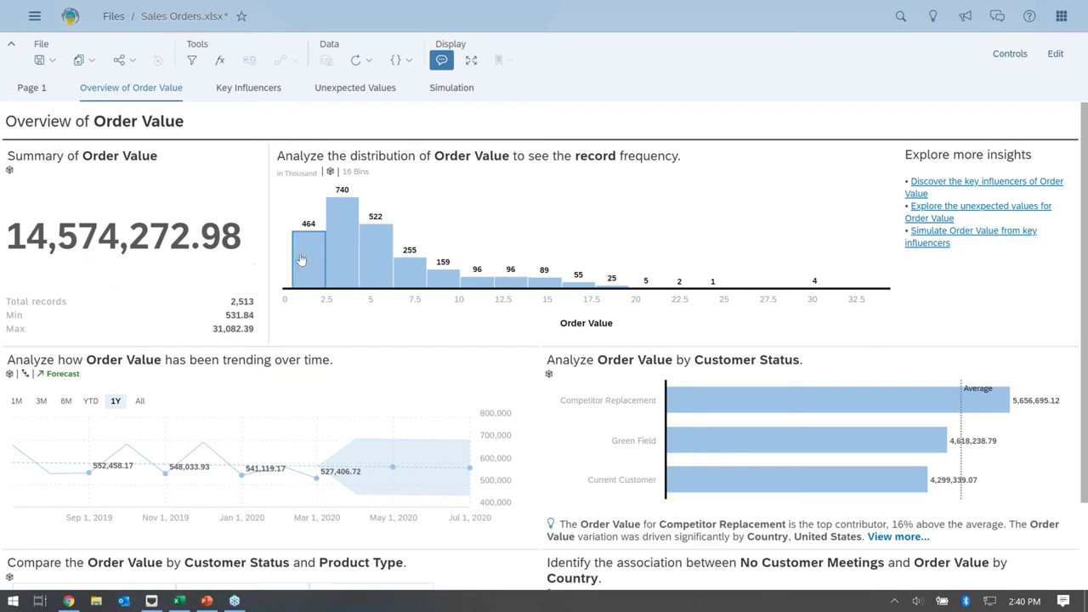
# Review the Overview's histogram, trend and Customer Status charts for Order Value across 2,513 records.
pyautogui.moveTo(345, 245)
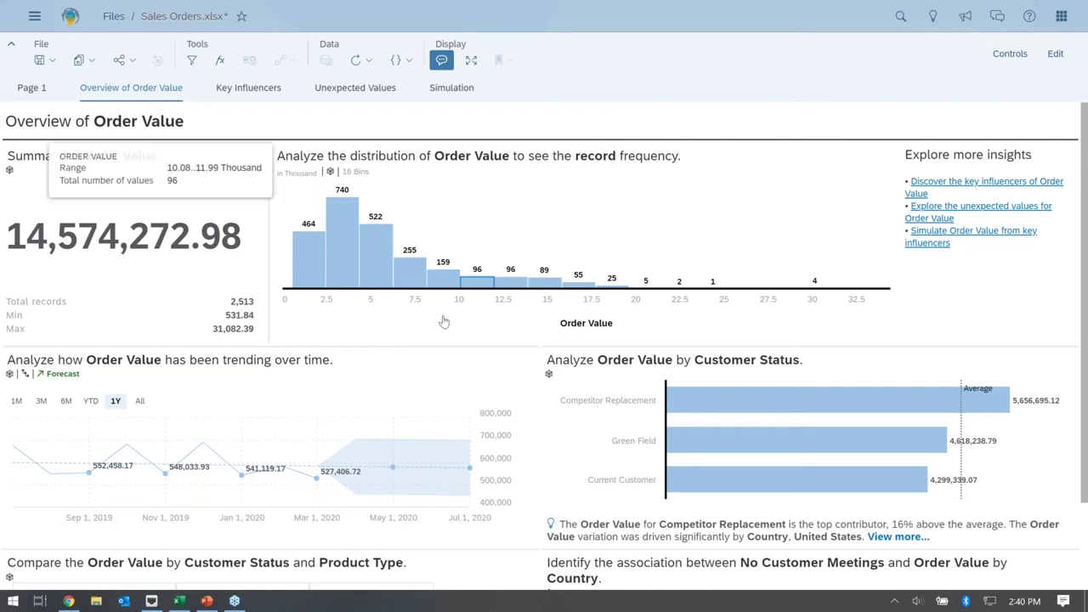
pyautogui.moveTo(351, 451)
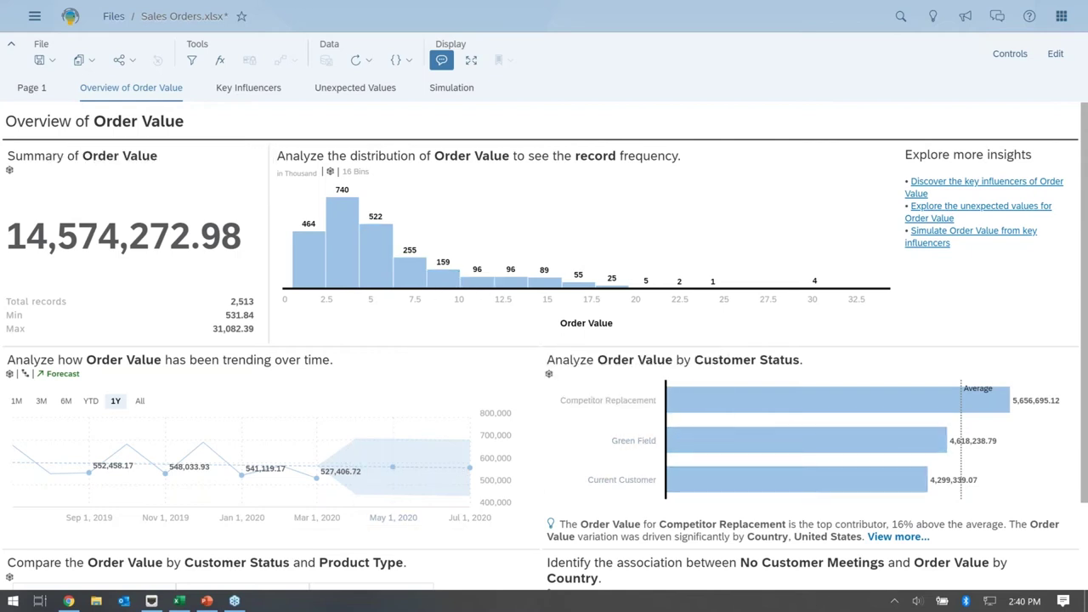
pyautogui.moveTo(717, 457)
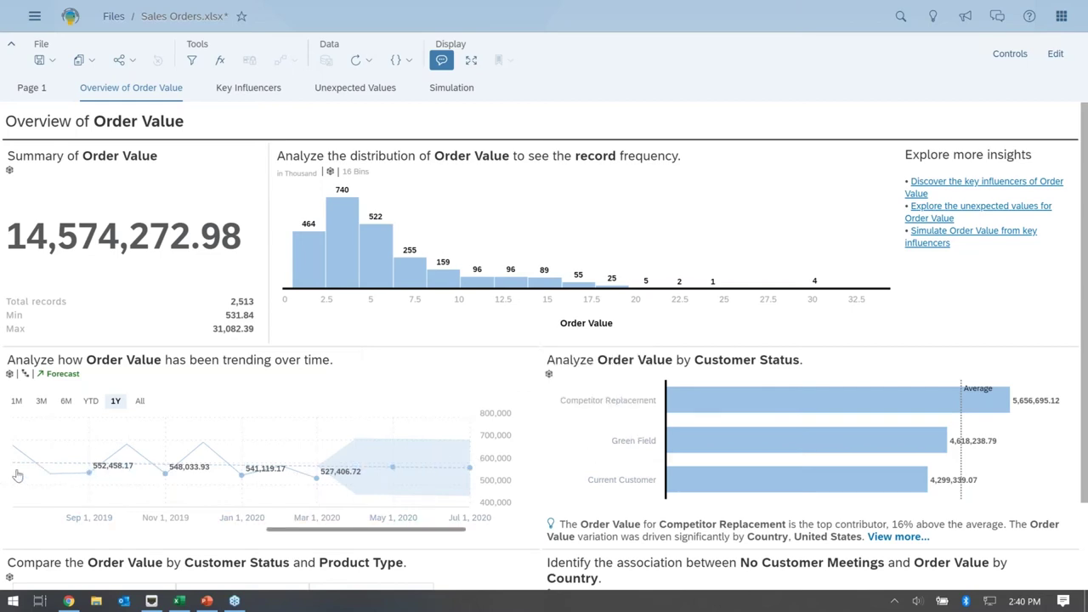
pyautogui.moveTo(58, 467)
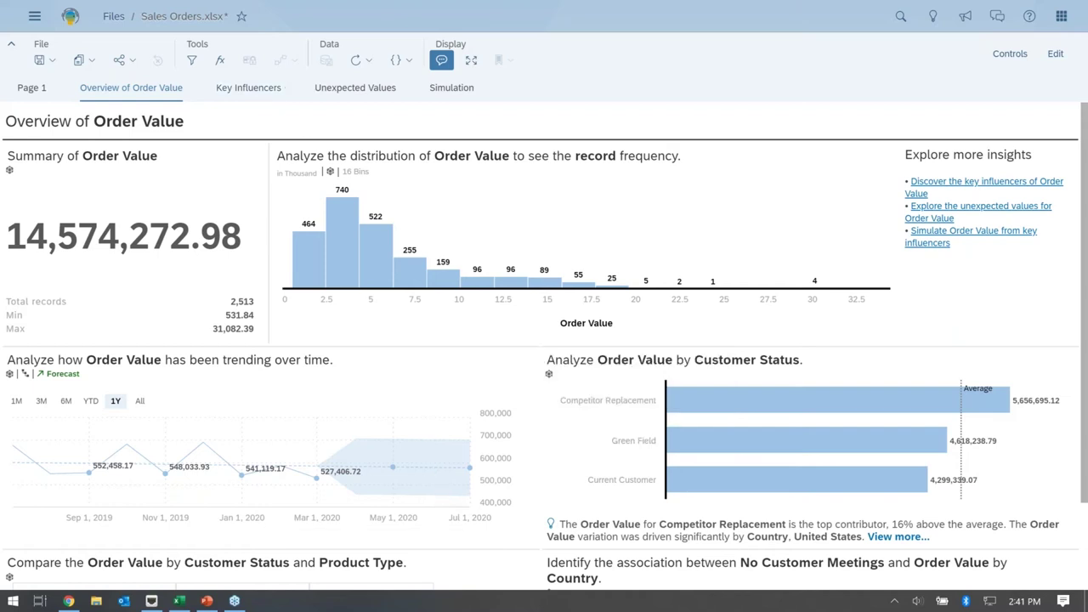
# Switch to the Key Influencers page and review the influencers of Order Value.
pyautogui.click(257, 91)
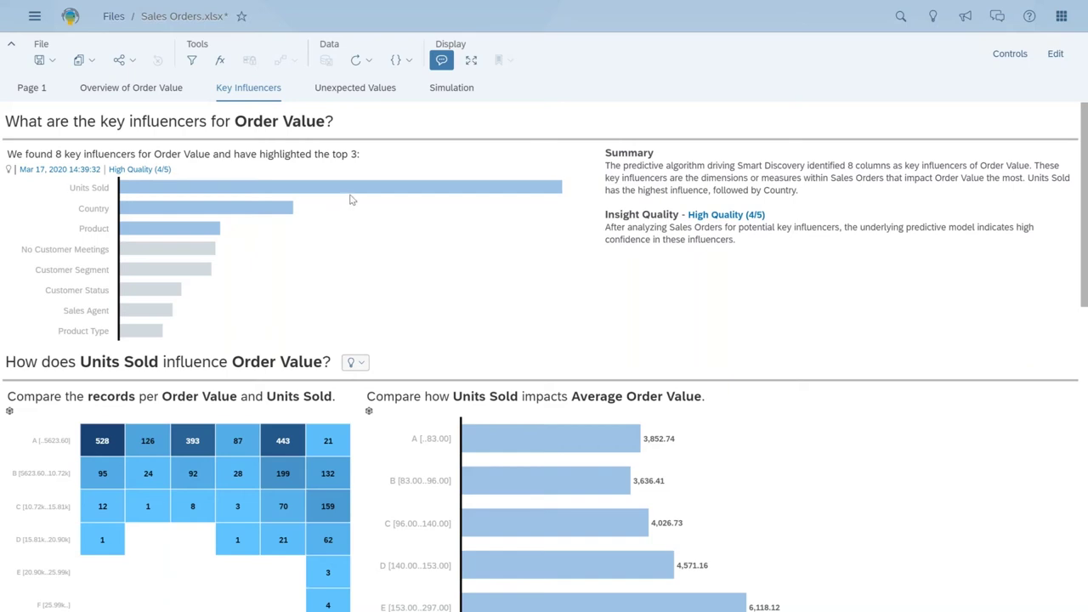
pyautogui.moveTo(354, 195)
pyautogui.moveTo(268, 217)
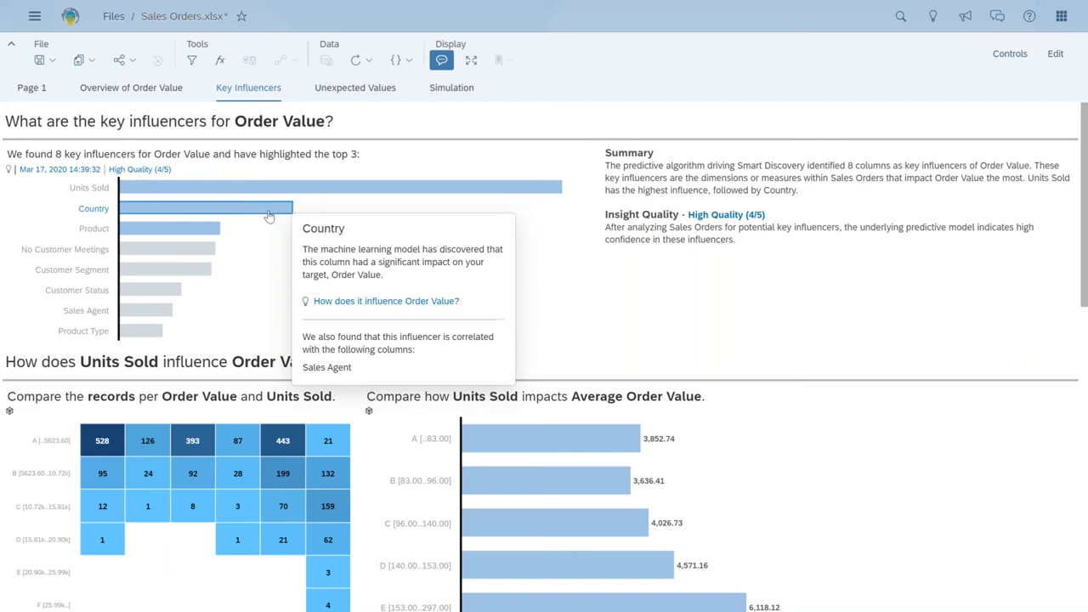
# Show how Country influences Order Value, highlighting then clearing the Belgium, China, UK, US group.
pyautogui.click(333, 302)
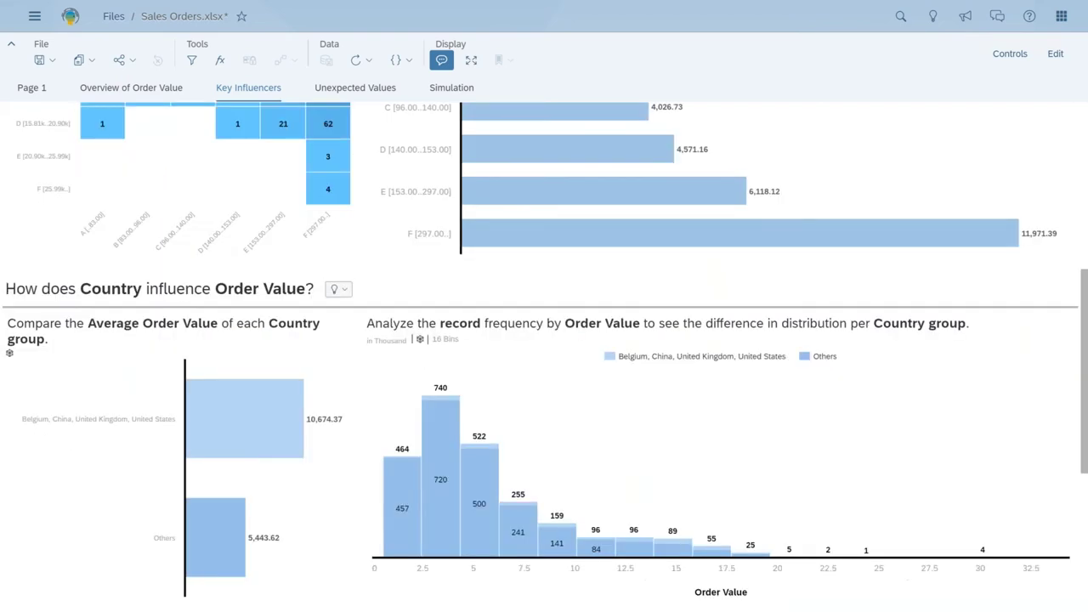
pyautogui.moveTo(244, 417)
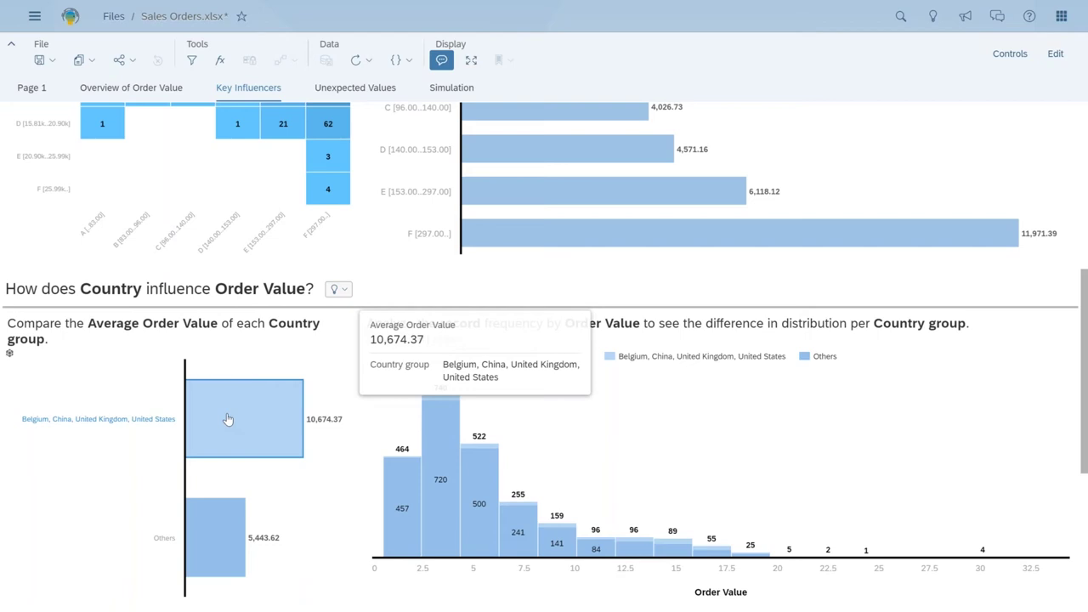
pyautogui.moveTo(190, 539)
pyautogui.click(682, 363)
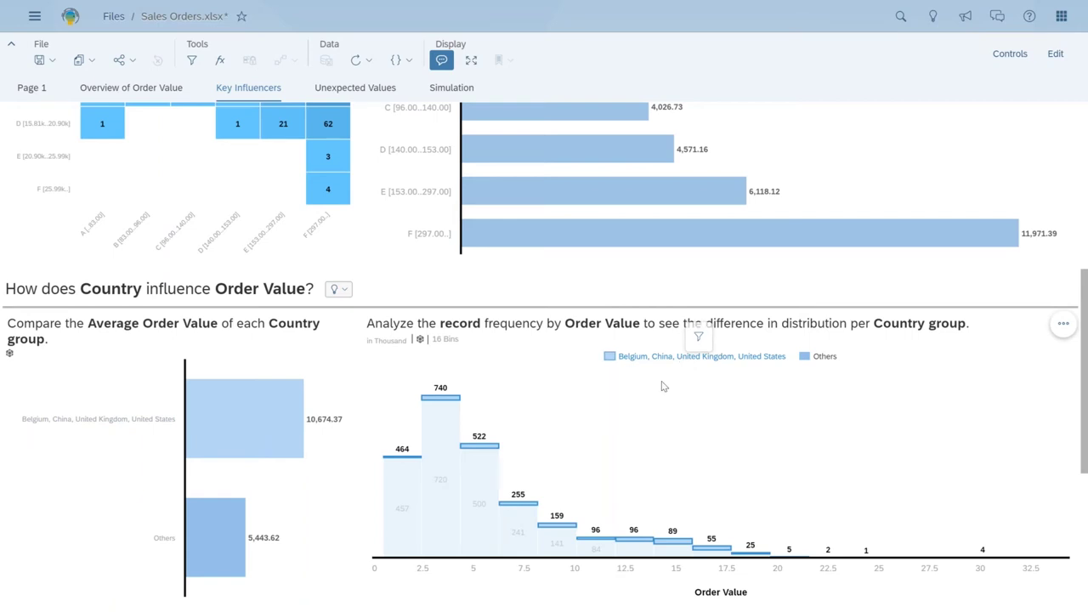
pyautogui.click(664, 387)
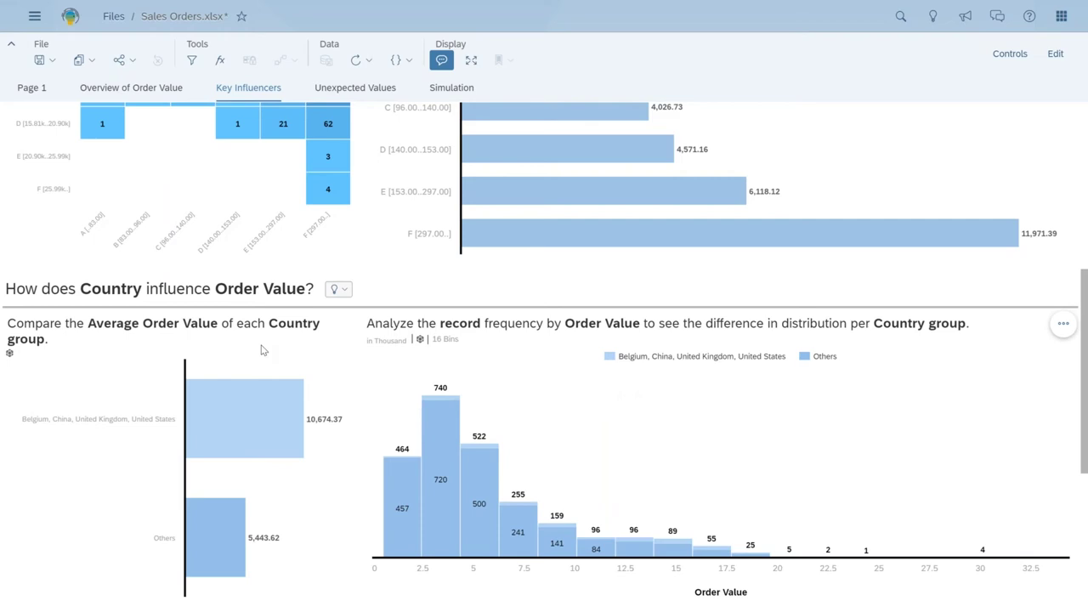
# Highlight R 179 Train records in the Order Value histogram, then clear the focus.
pyautogui.scroll(-5, 284, 342)
pyautogui.scroll(3, 287, 280)
pyautogui.scroll(2, 288, 349)
pyautogui.scroll(-4, 309, 469)
pyautogui.scroll(-3, 309, 469)
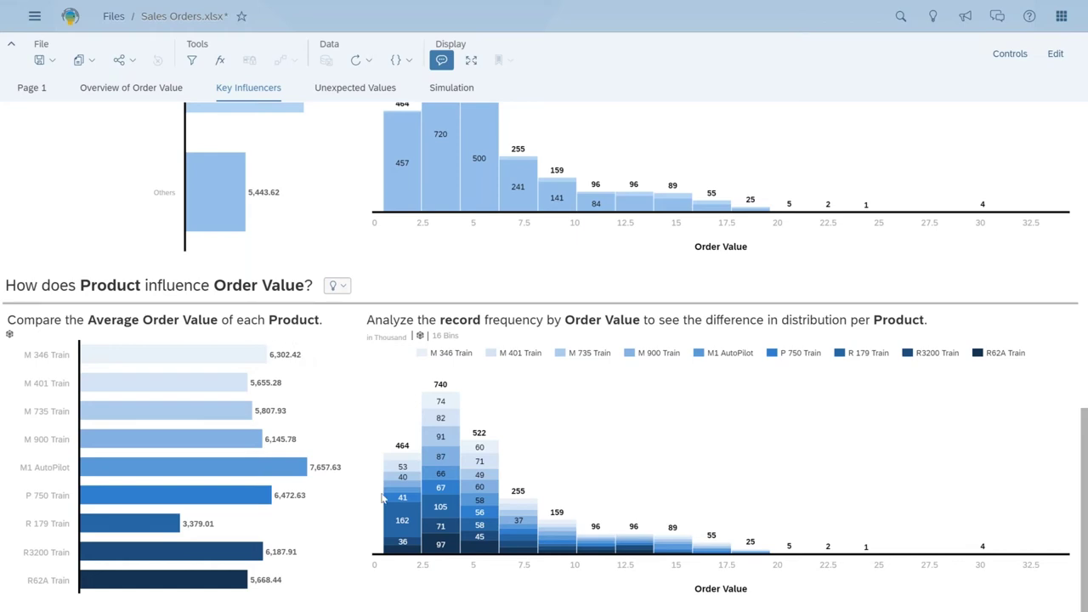
pyautogui.moveTo(151, 519)
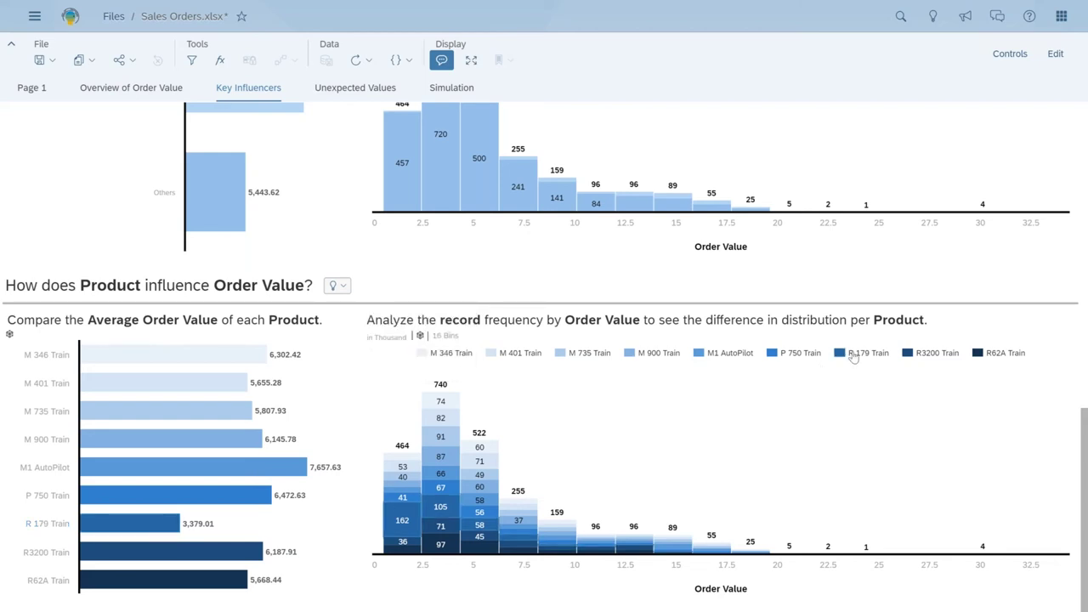
pyautogui.click(854, 357)
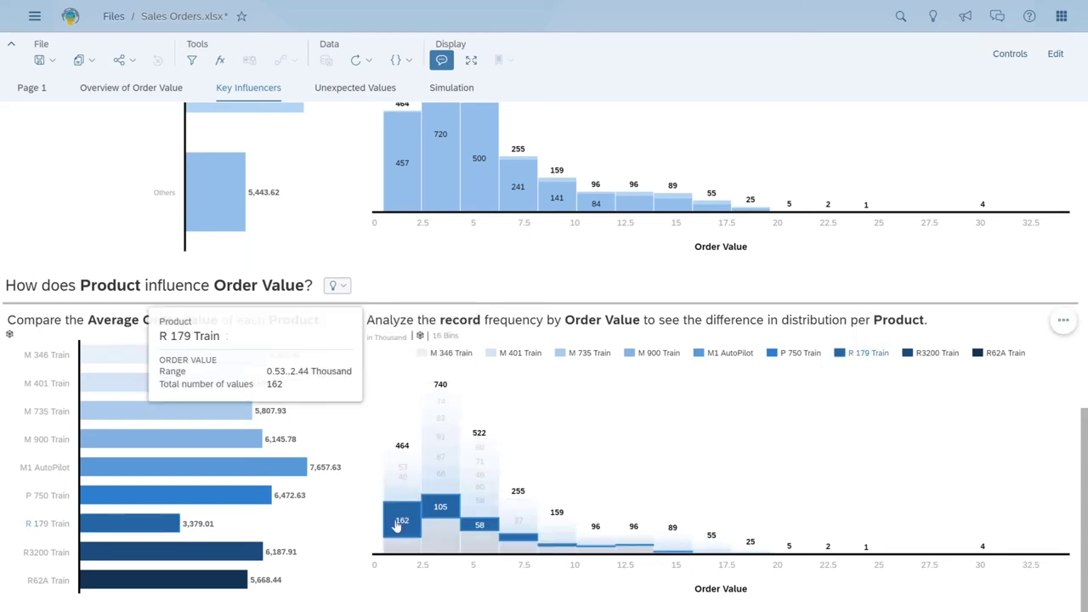
pyautogui.moveTo(393, 540)
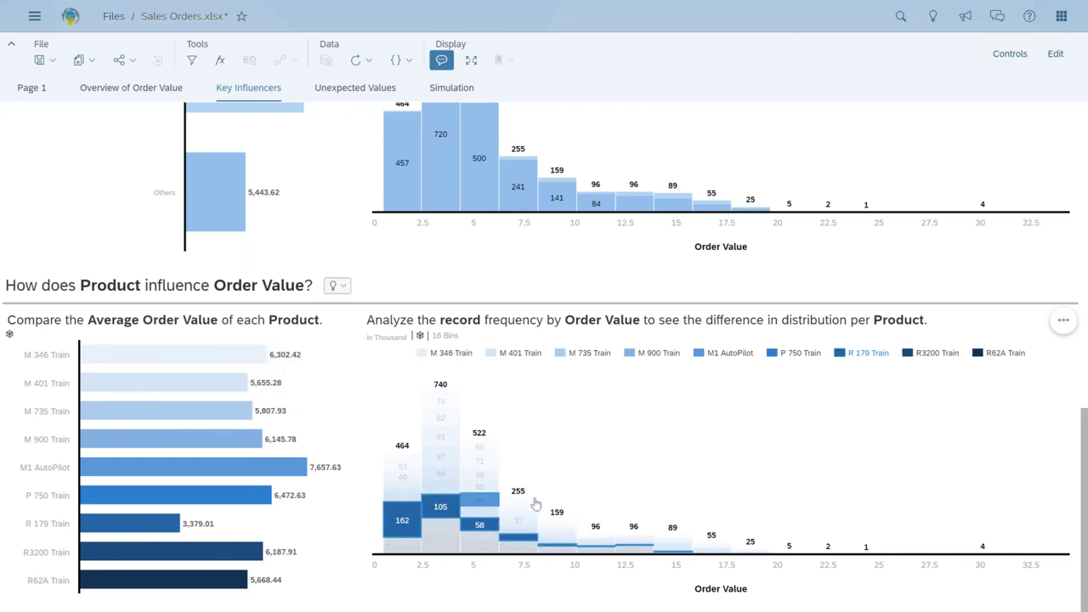
pyautogui.click(570, 394)
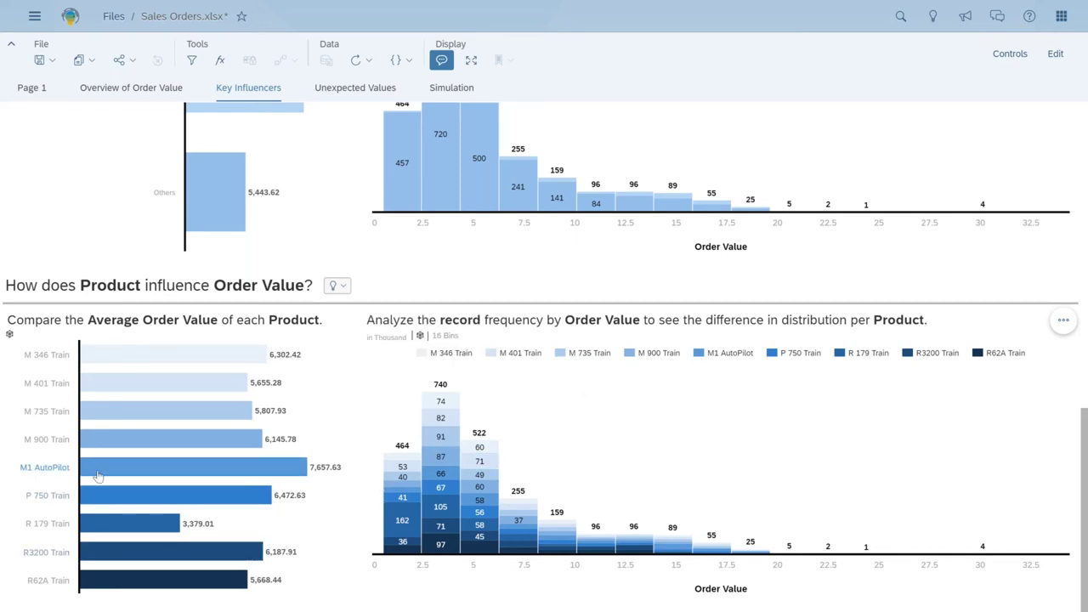
# Highlight and clear M1 AutoPilot in the distribution chart, then go to the Simulation page.
pyautogui.moveTo(149, 469)
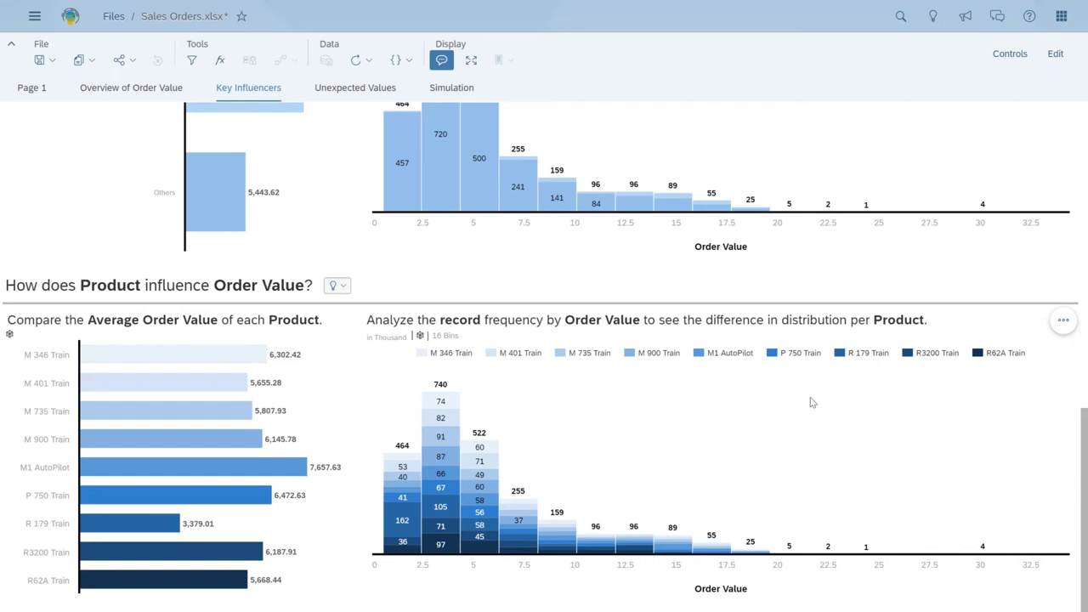
pyautogui.click(726, 356)
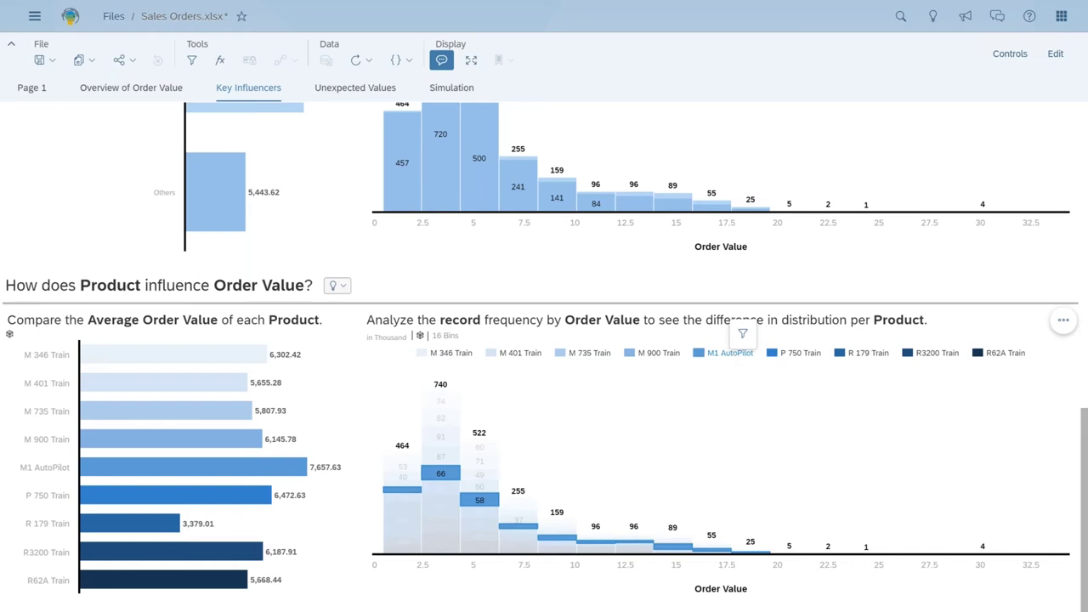
pyautogui.click(716, 388)
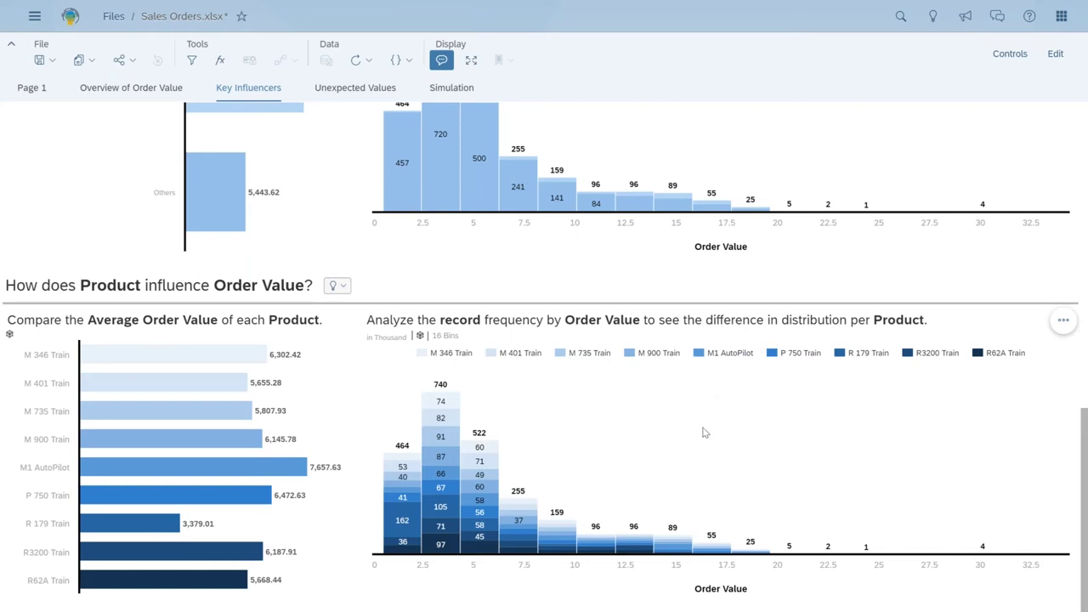
pyautogui.scroll(6, 704, 434)
pyautogui.moveTo(655, 385)
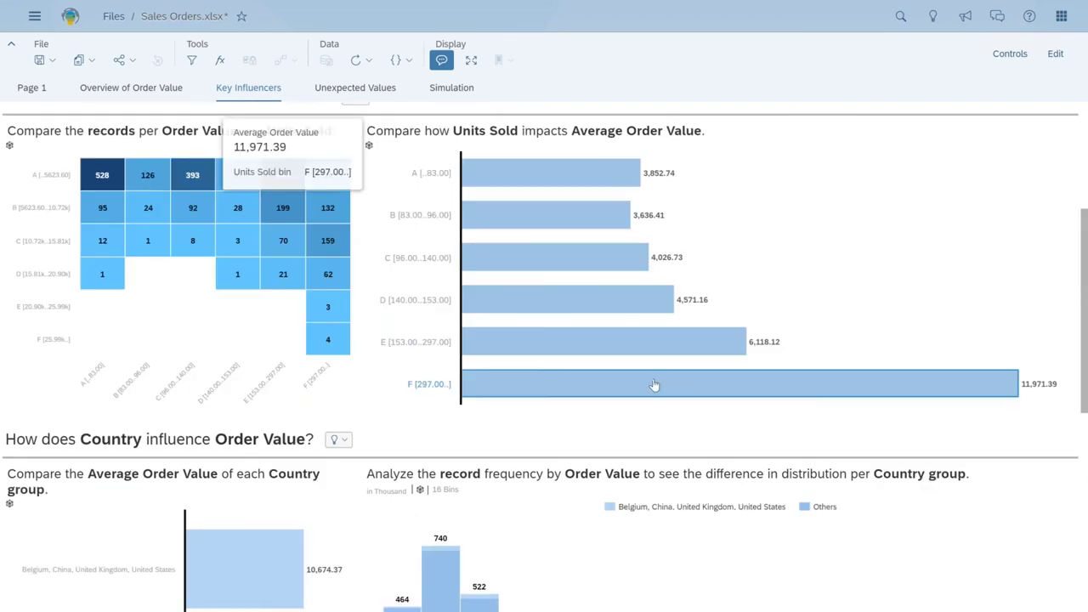
pyautogui.scroll(-3, 655, 385)
pyautogui.scroll(-3, 654, 385)
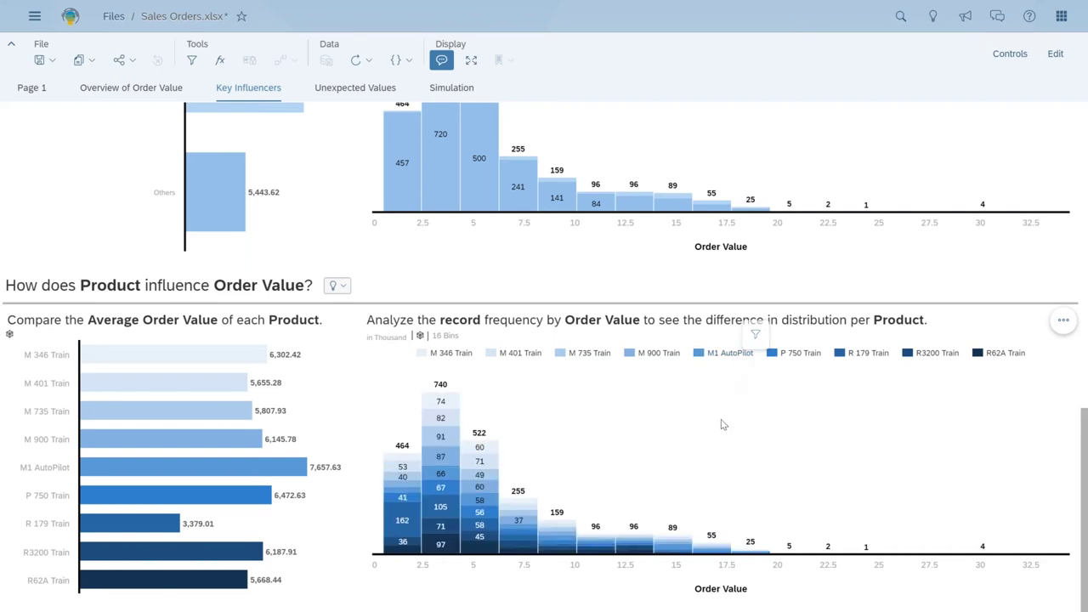
pyautogui.scroll(5, 721, 424)
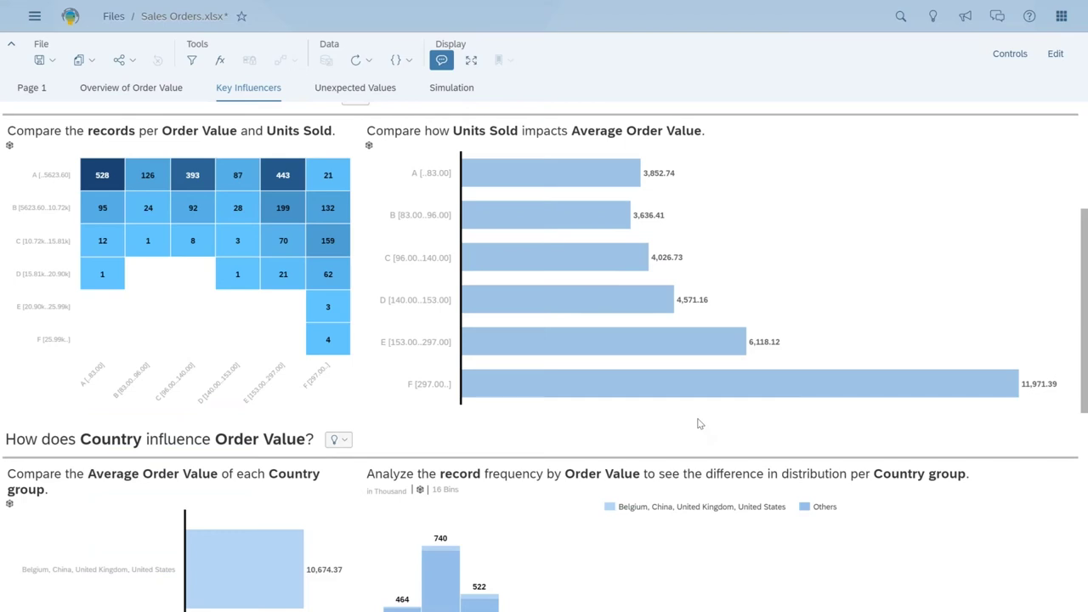
pyautogui.click(442, 91)
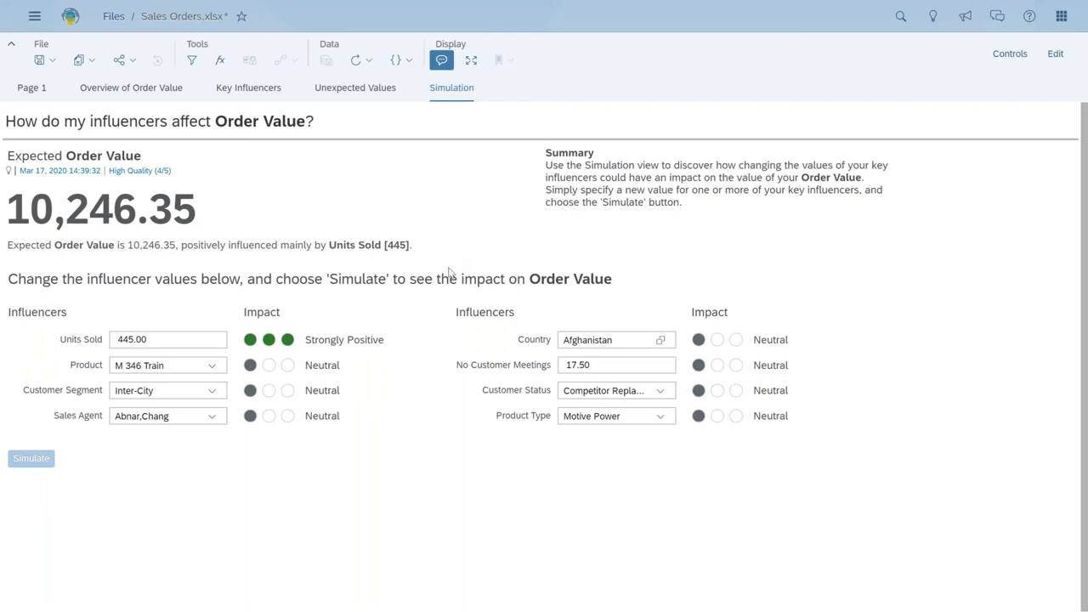
# Set the simulation to M1 AutoPilot, Metropolitan Area segment and Belgium as the country.
pyautogui.click(213, 366)
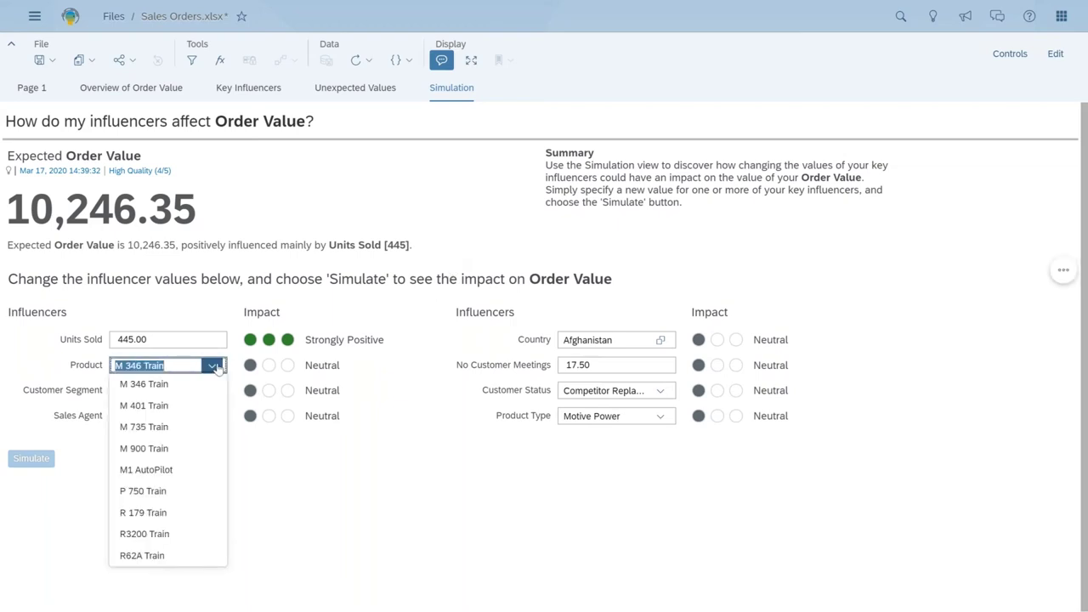
pyautogui.click(195, 472)
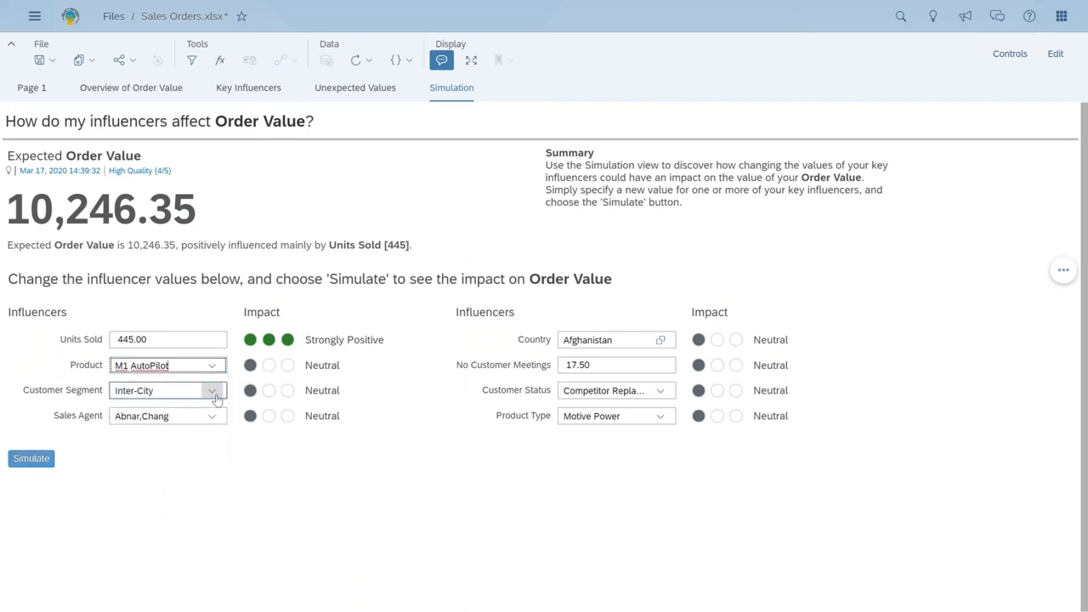
pyautogui.click(213, 392)
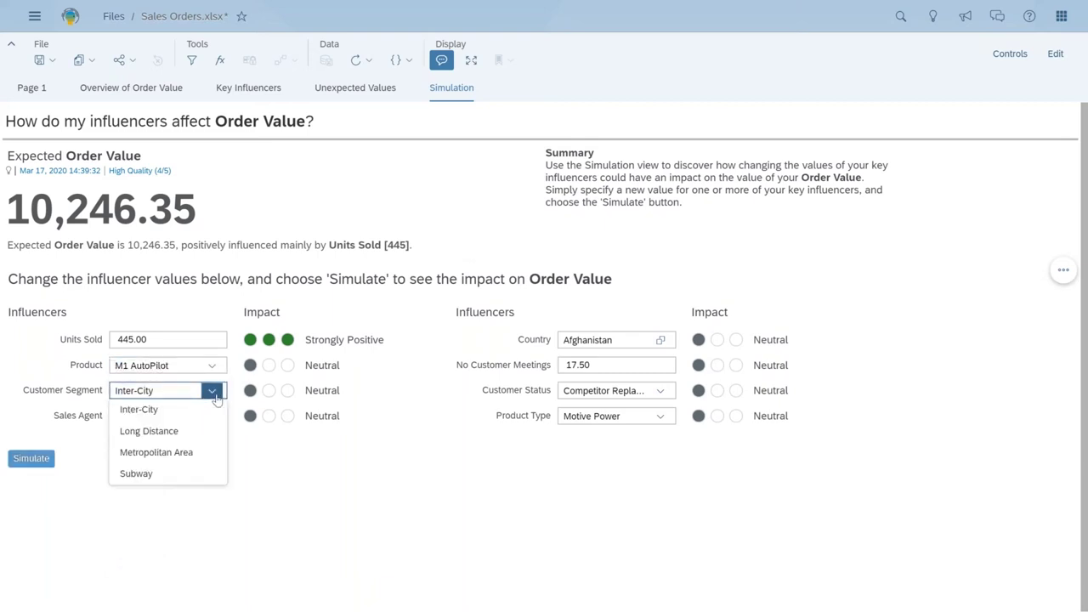
pyautogui.click(170, 455)
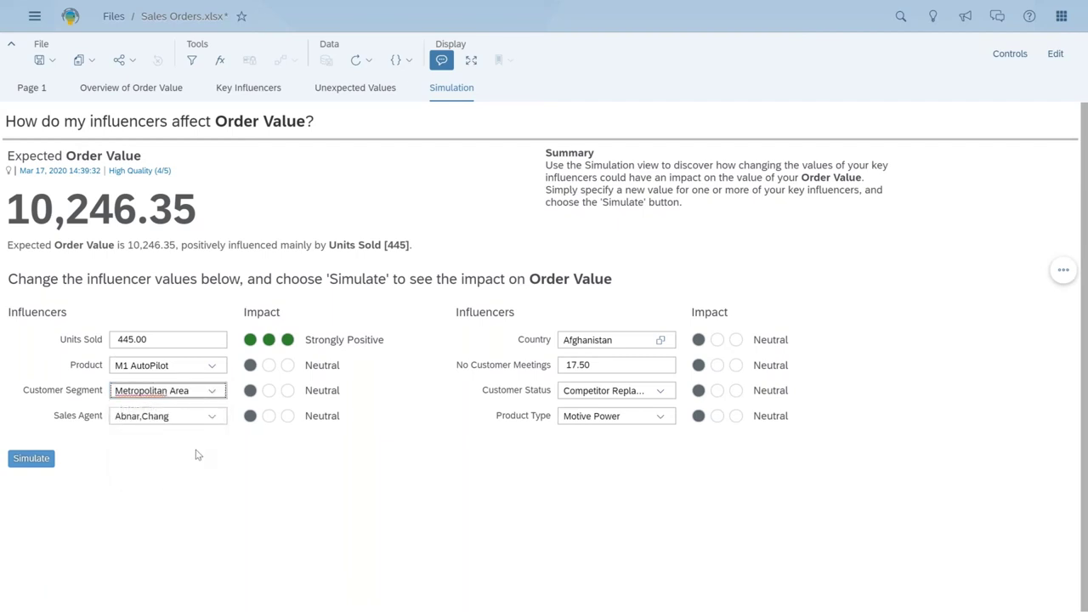
pyautogui.click(660, 340)
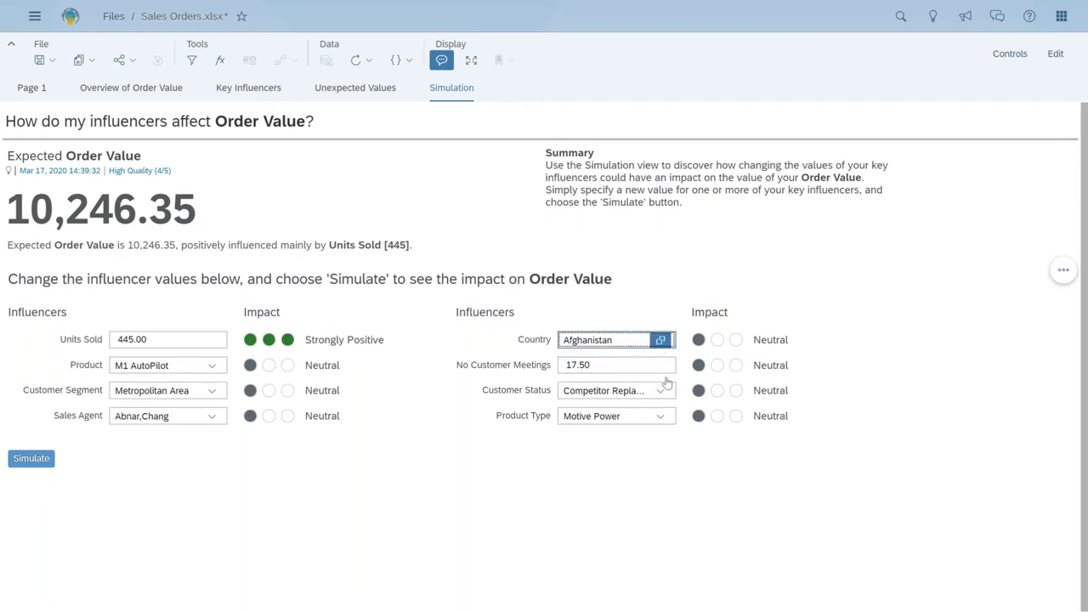
pyautogui.click(491, 73)
pyautogui.write('belg')
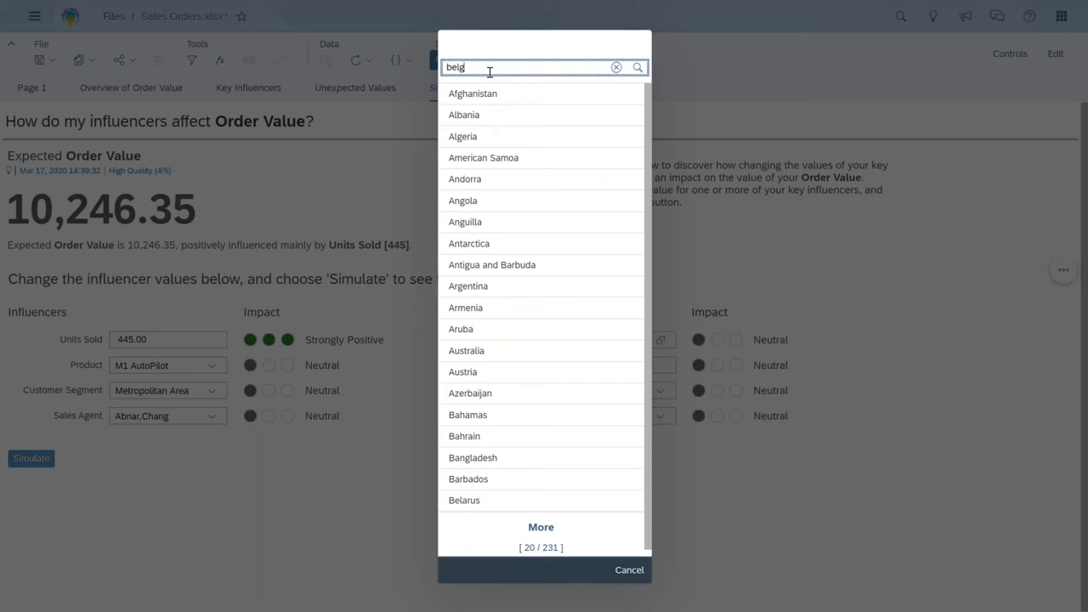
pyautogui.click(527, 93)
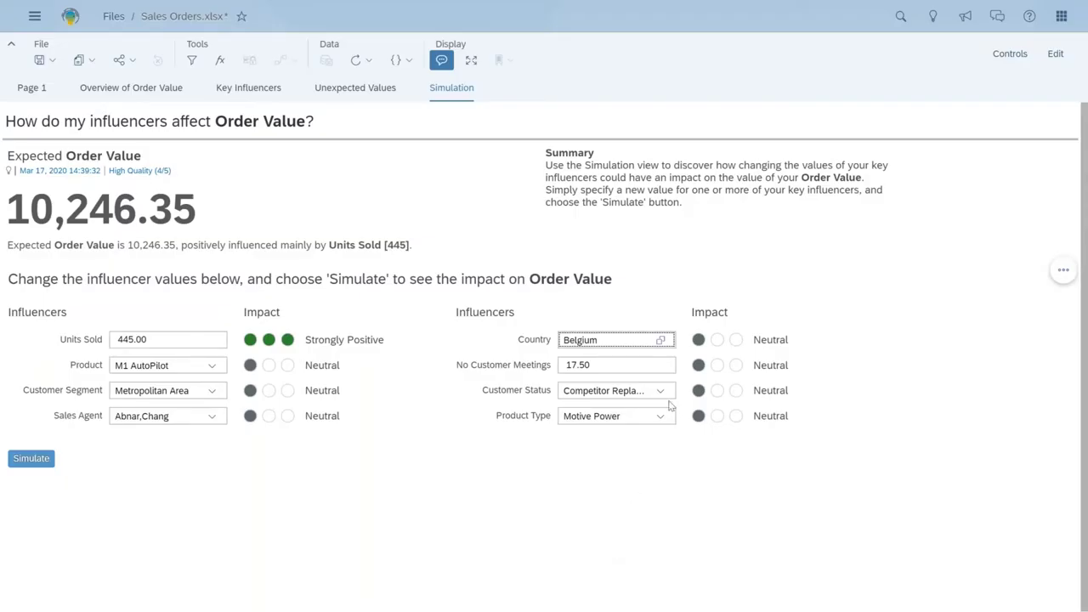
# Set Customer Status to Current Customer, simulate for 13,676.24 expected, then open Unexpected Values.
pyautogui.click(661, 392)
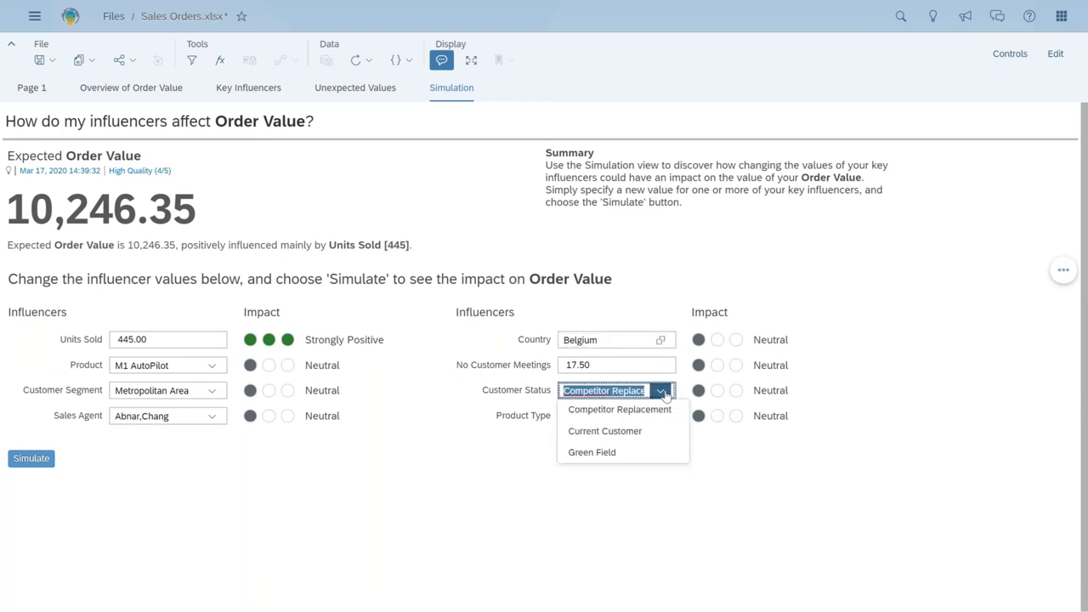
pyautogui.click(653, 434)
pyautogui.click(34, 464)
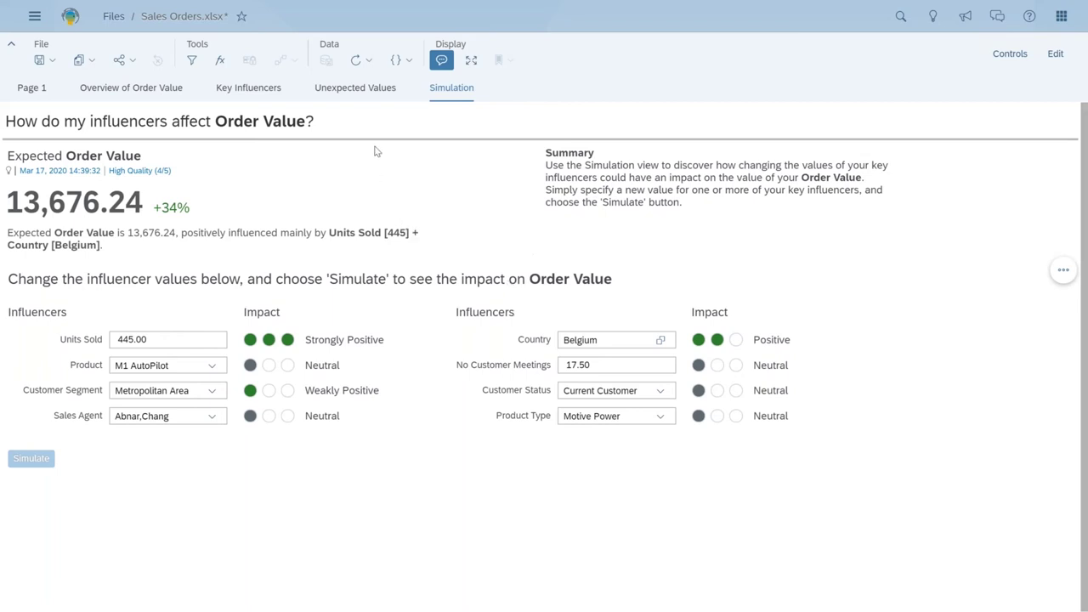
pyautogui.click(364, 90)
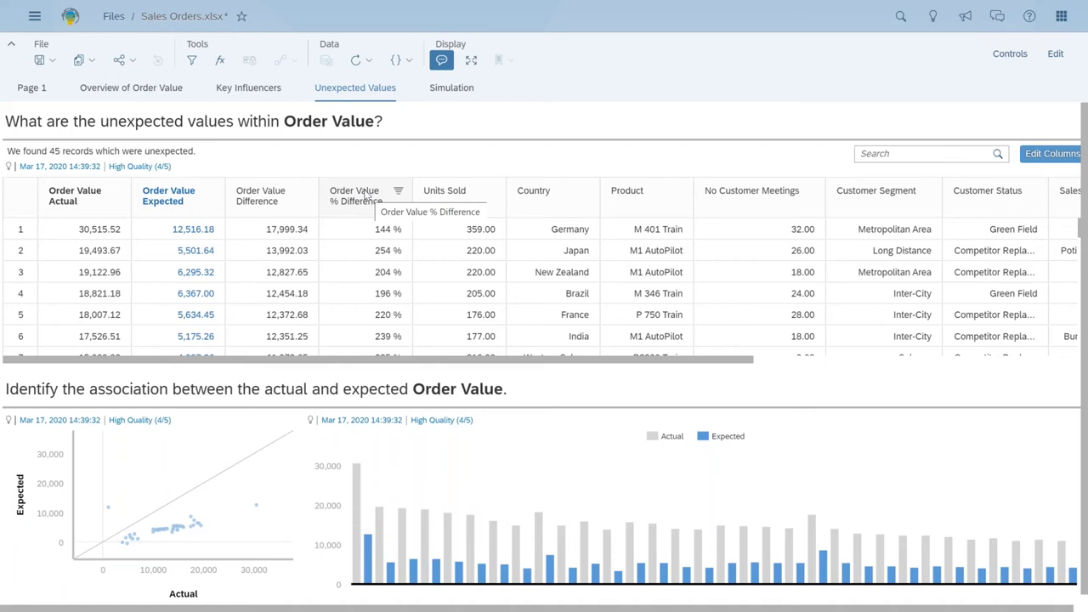
# Filter the charts to the first unexpected record, scroll the table sideways, then clear the filter.
pyautogui.click(325, 230)
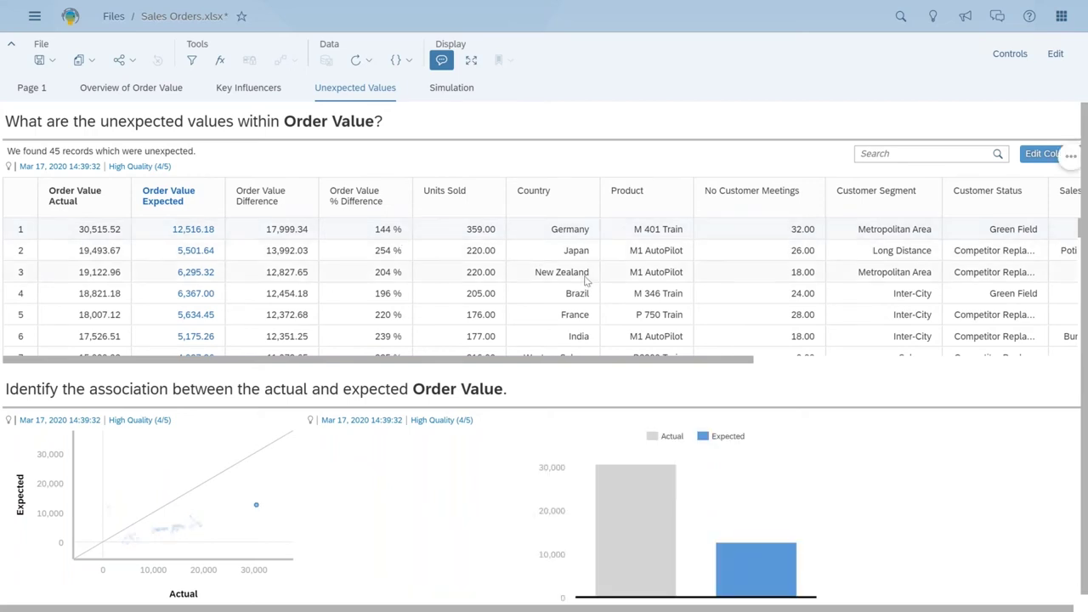
pyautogui.moveTo(497, 360); pyautogui.dragTo(581, 363)
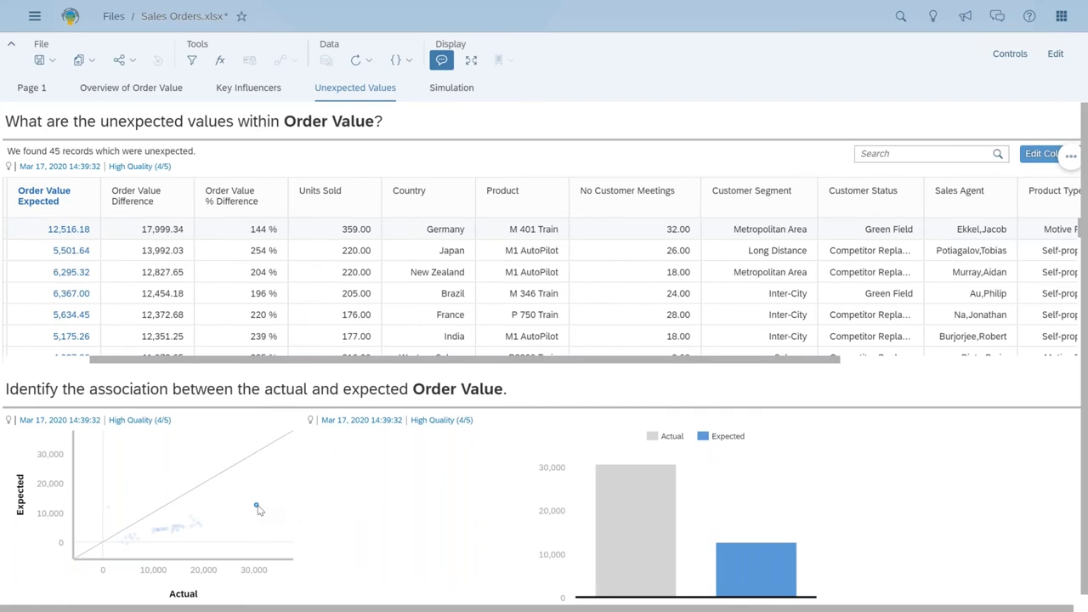
pyautogui.moveTo(255, 507)
pyautogui.moveTo(754, 570)
pyautogui.moveTo(721, 361); pyautogui.dragTo(635, 361)
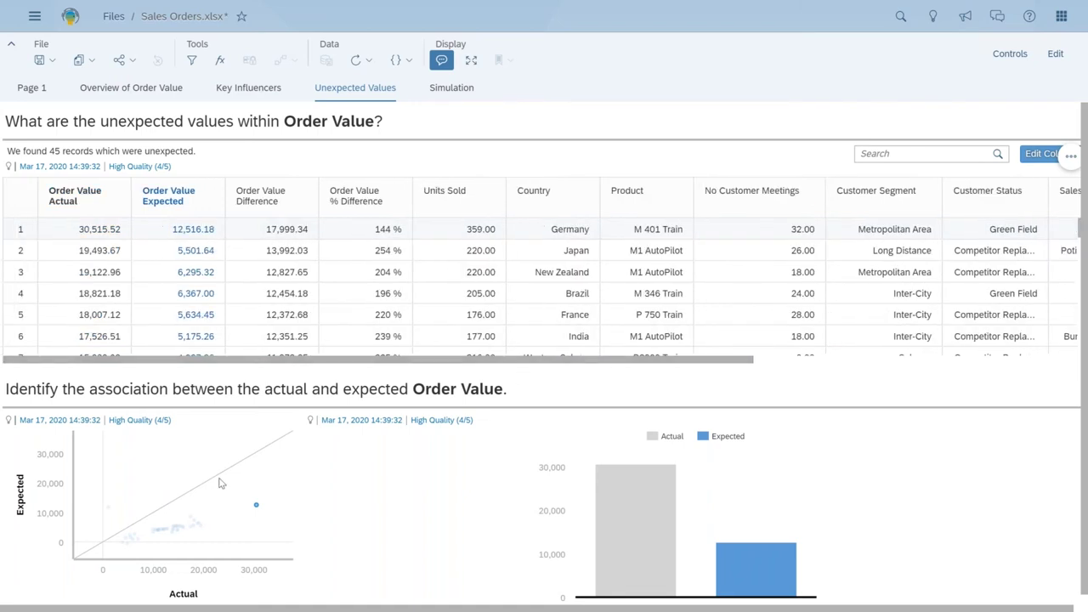
pyautogui.click(177, 481)
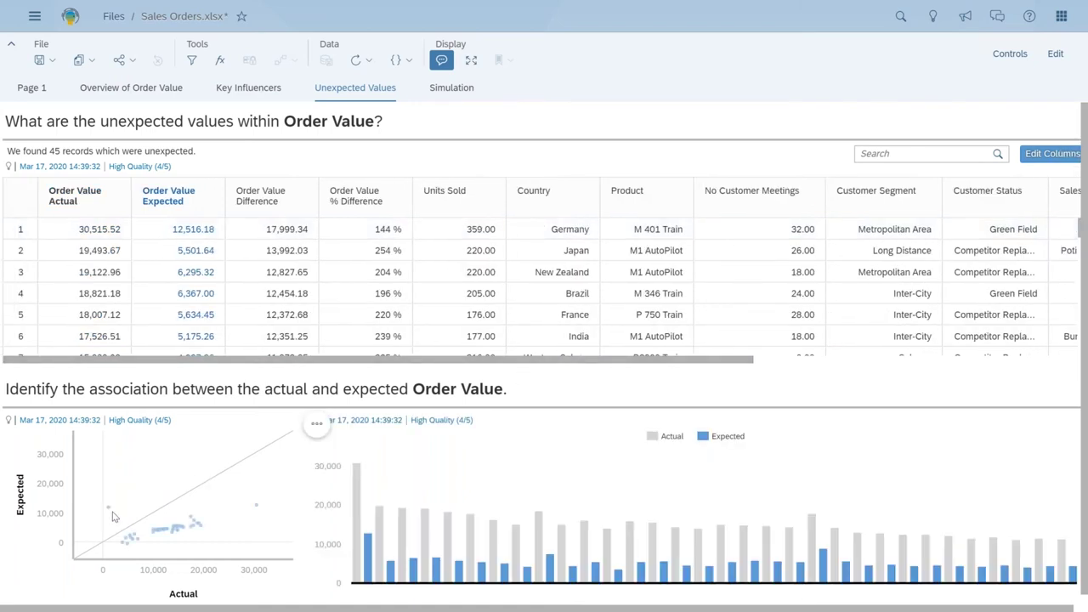
# Focus the charts on the low-actual outlier order, then restore all 45 records.
pyautogui.click(108, 511)
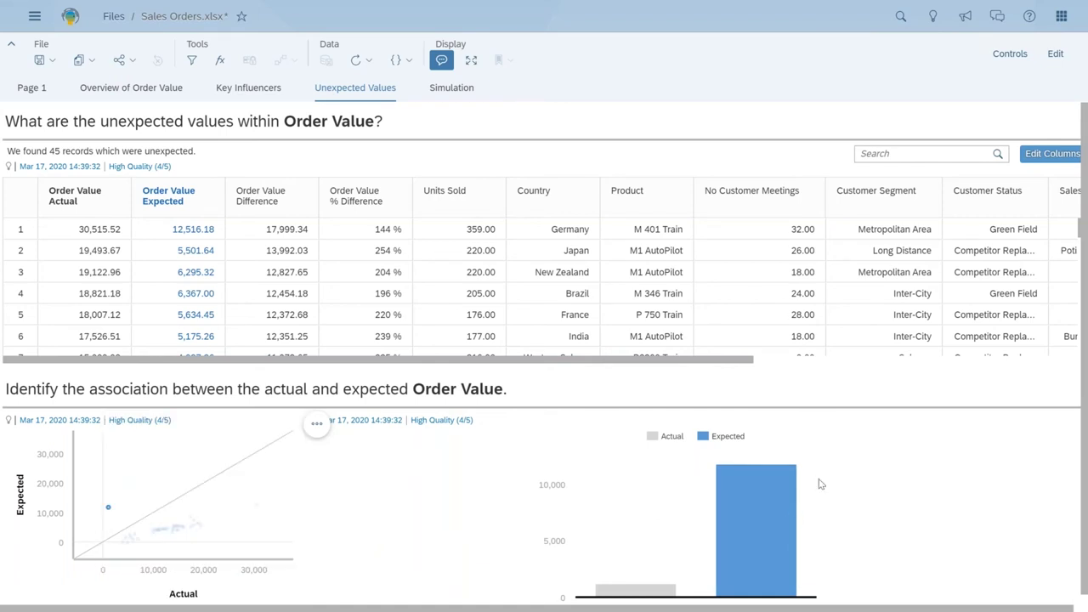
pyautogui.click(285, 493)
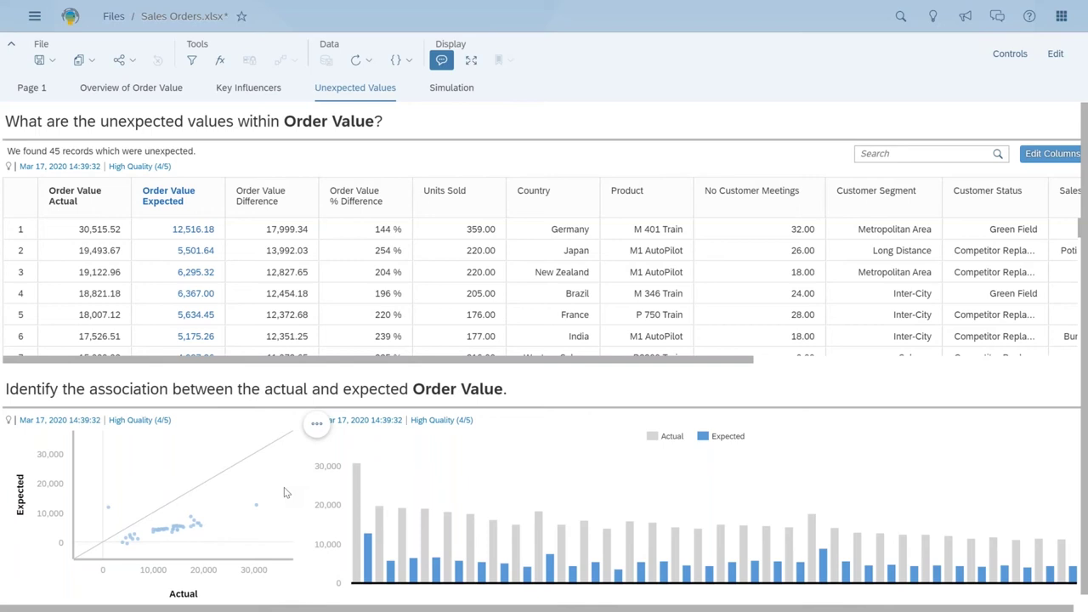
pyautogui.moveTo(551, 17)
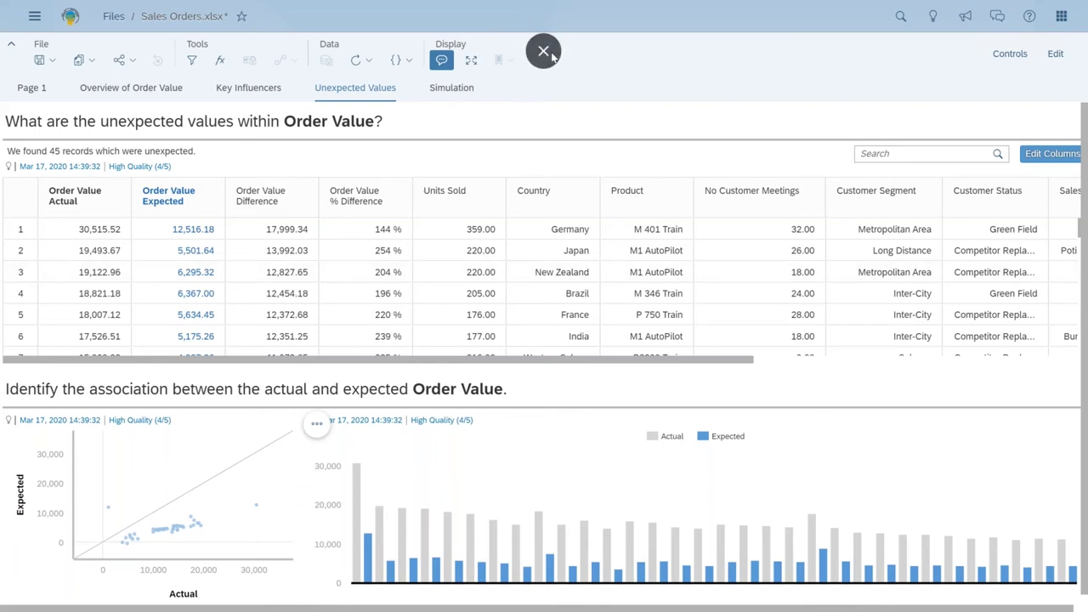
# Switch to PowerPoint and present, advancing to the 'Augmented Analytics in the Real World' slide.
pyautogui.click(549, 53)
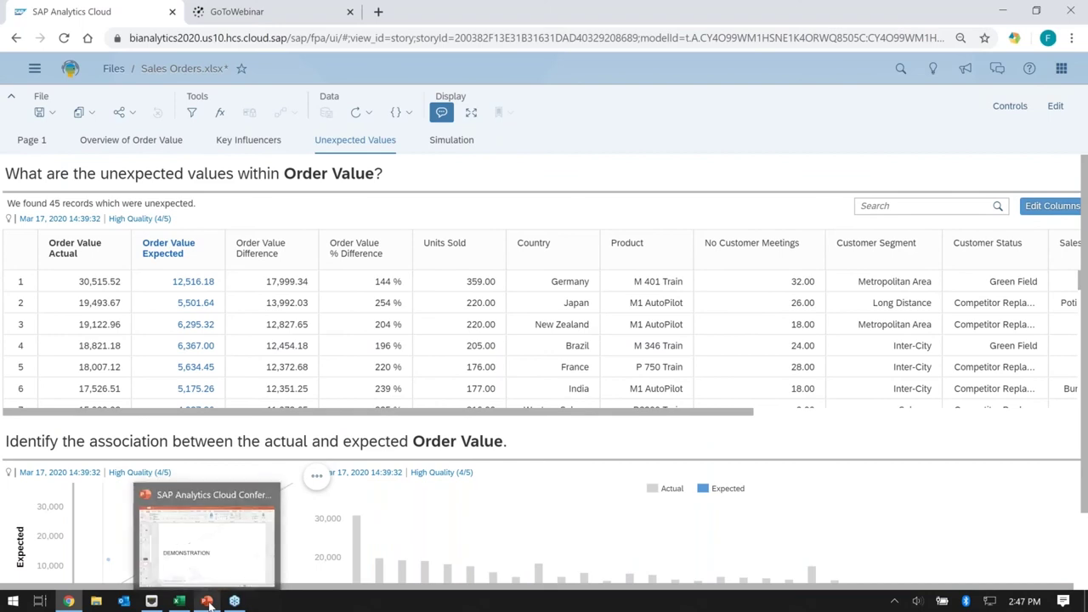
pyautogui.click(208, 601)
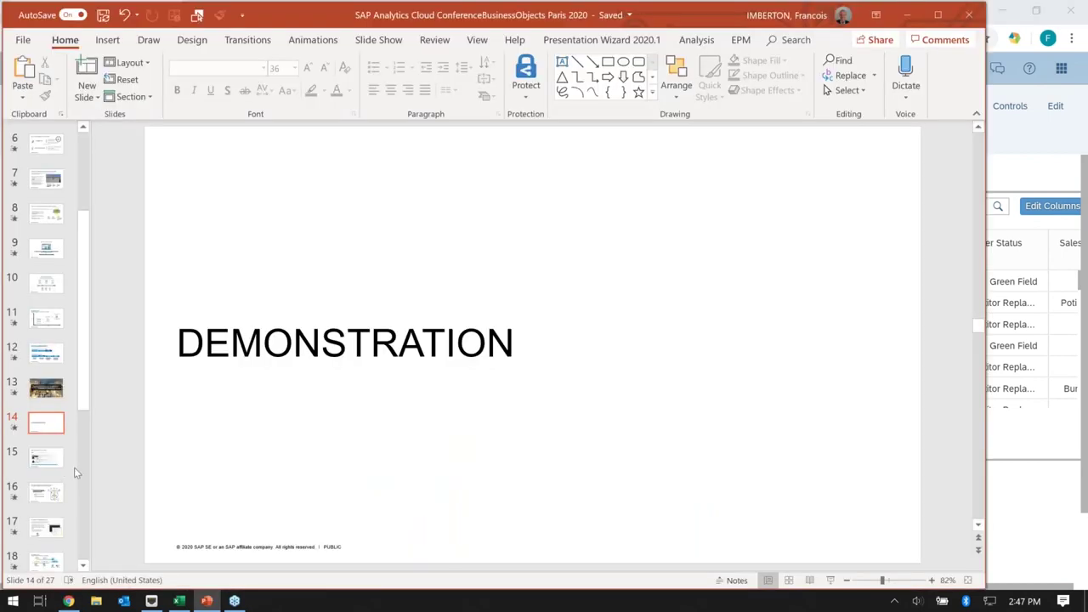
pyautogui.click(831, 580)
pyautogui.click(744, 493)
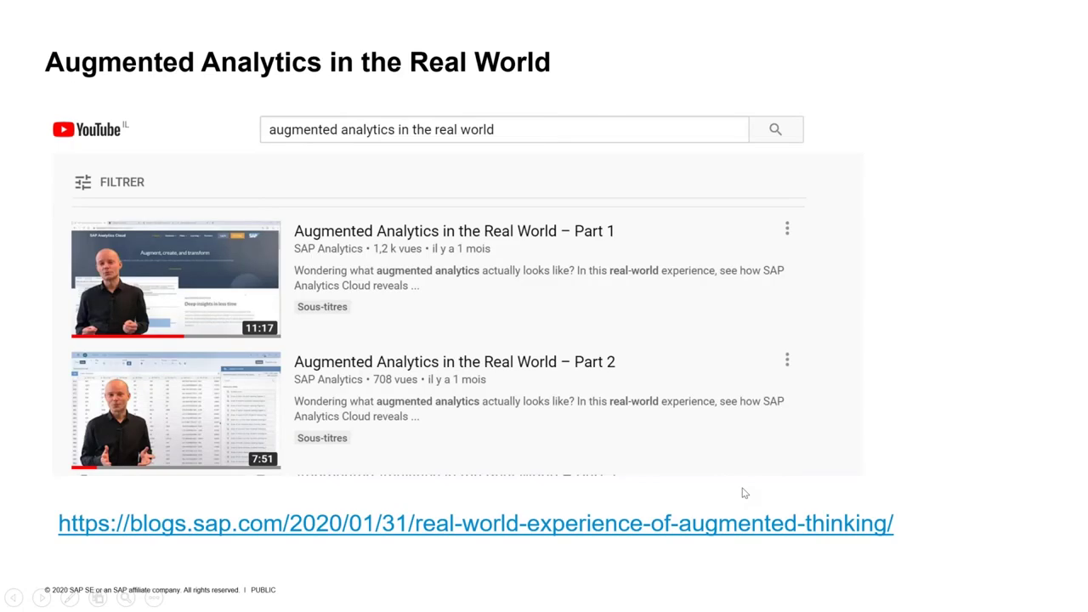
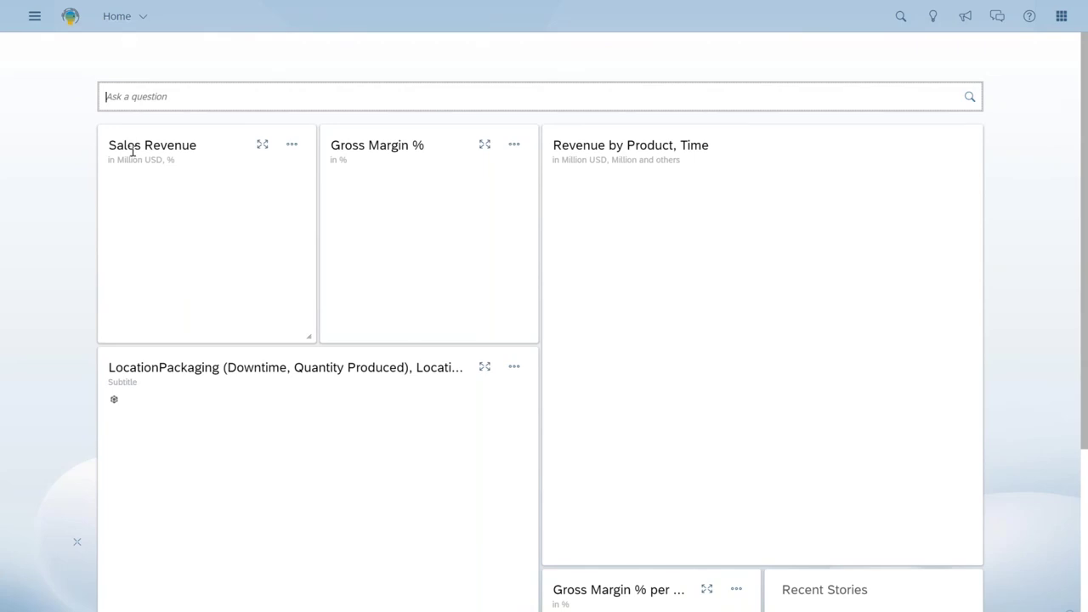
# Start a new model from the main menu's Create > Model, getting data from a datasource.
pyautogui.click(34, 24)
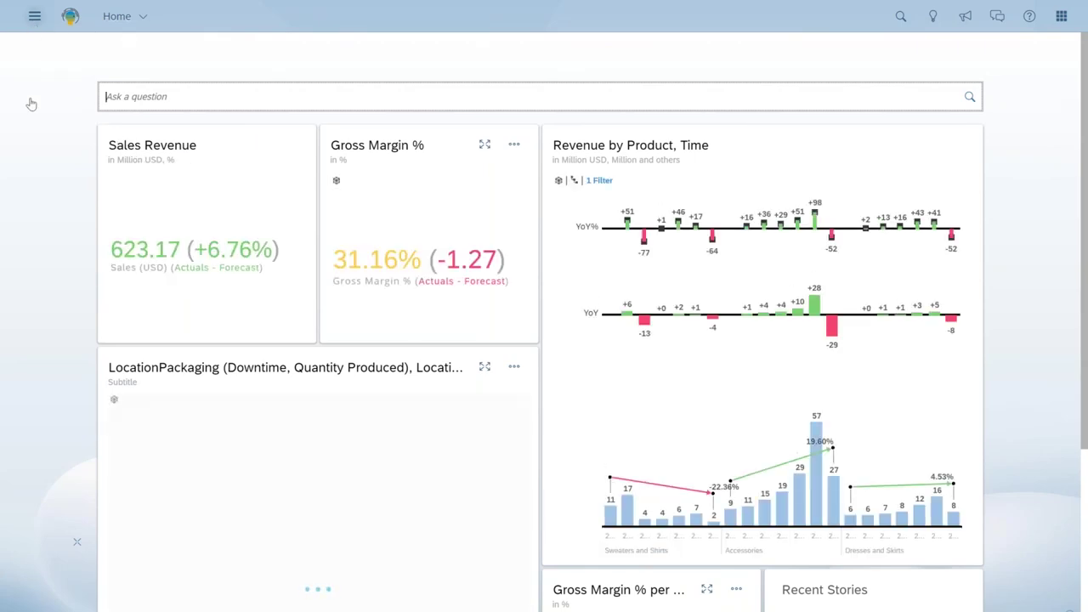
pyautogui.click(46, 113)
pyautogui.click(51, 81)
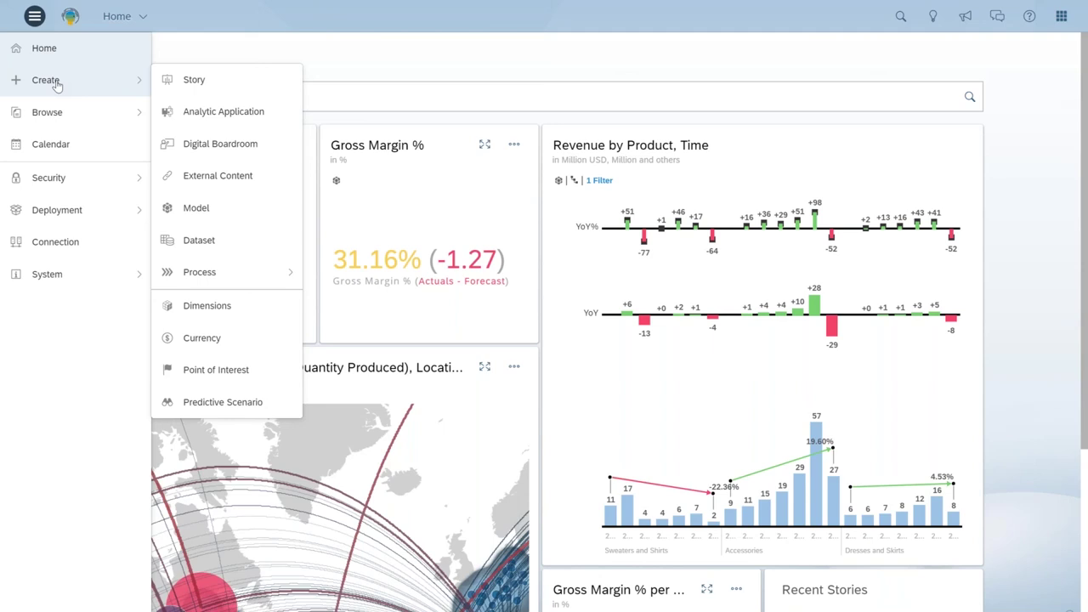
pyautogui.click(197, 218)
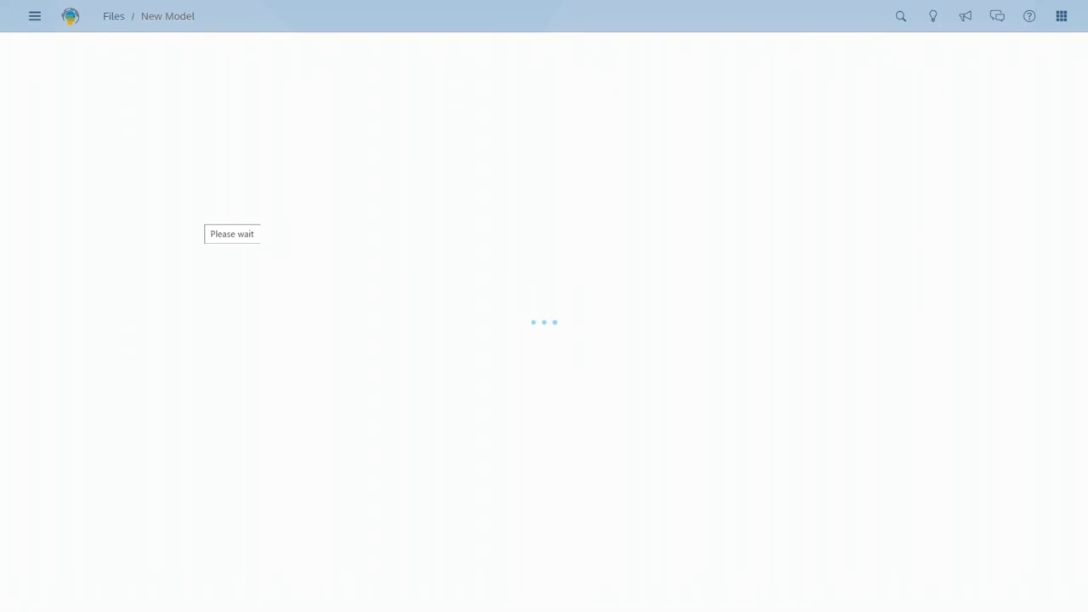
pyautogui.click(251, 417)
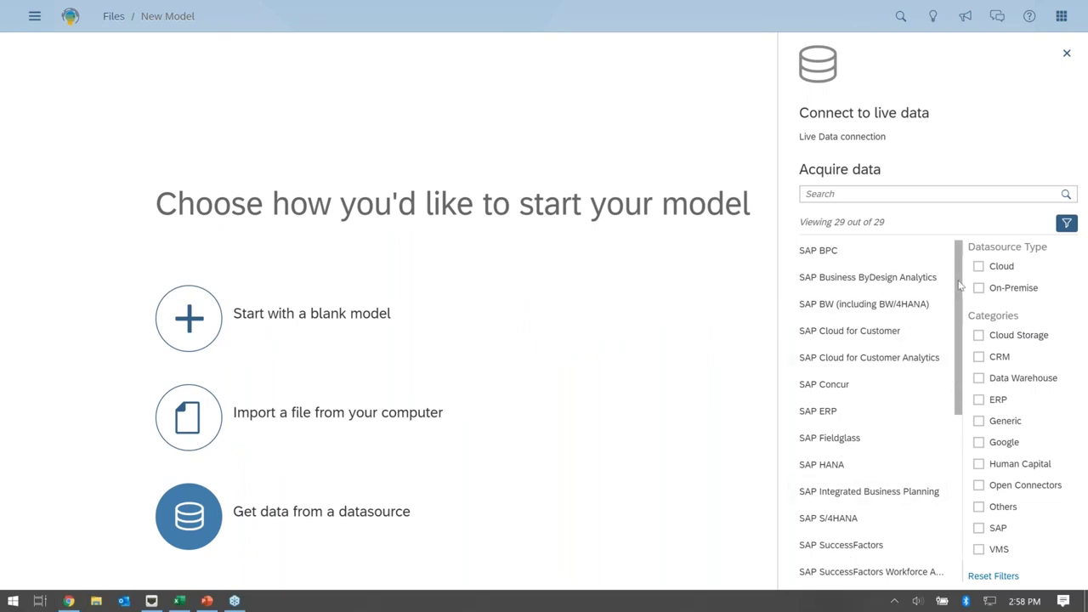
# Choose Live Data connection as the model's datasource type.
pyautogui.moveTo(961, 288)
pyautogui.mouseDown()
pyautogui.moveTo(957, 343)
pyautogui.moveTo(959, 285)
pyautogui.mouseUp()
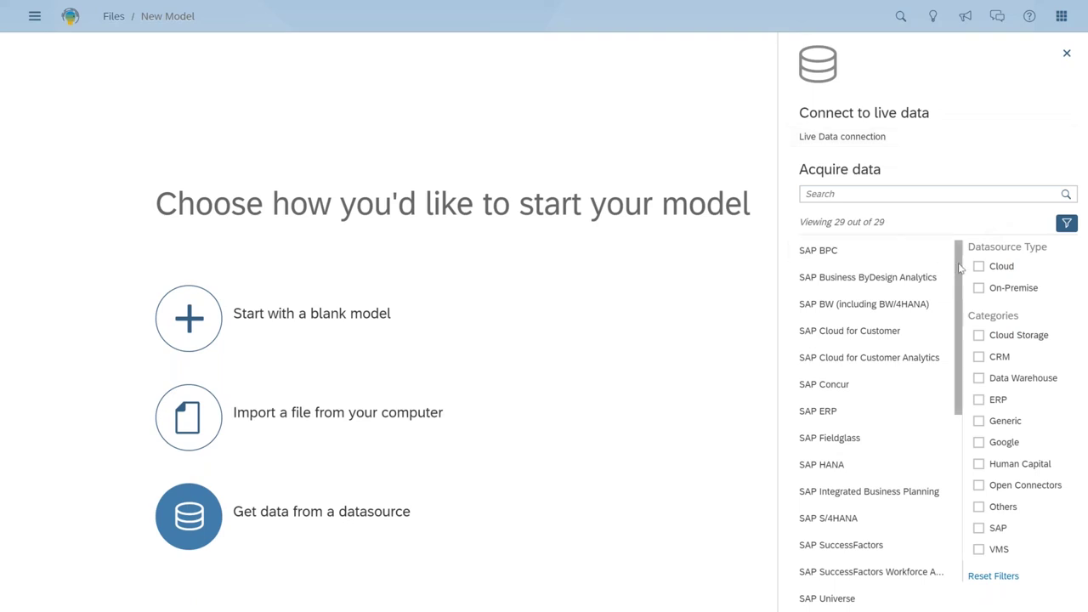
pyautogui.scroll(-2, 961, 271)
pyautogui.click(979, 288)
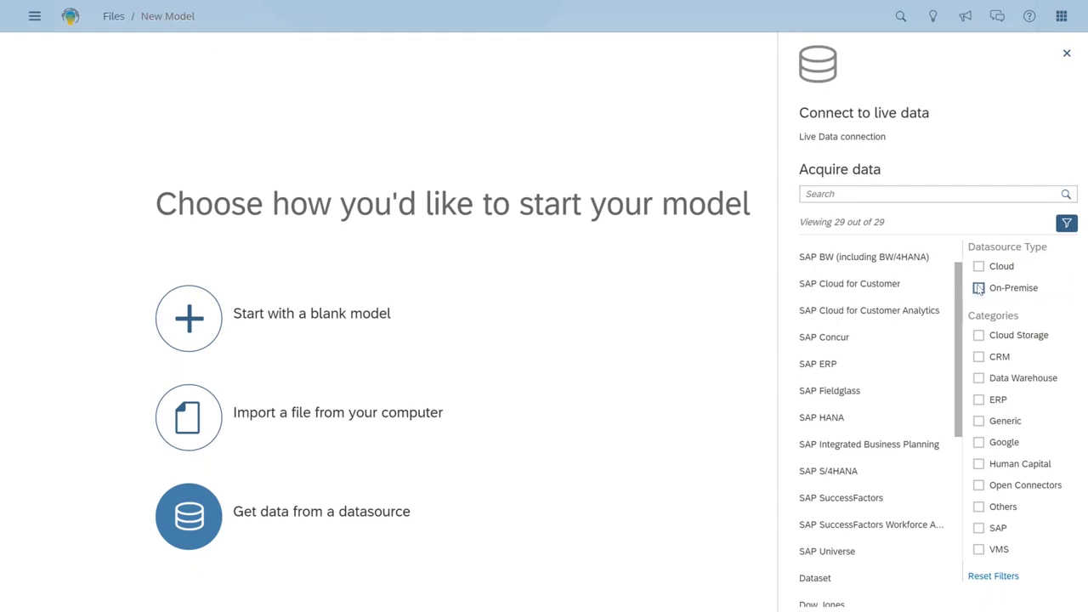
pyautogui.click(979, 289)
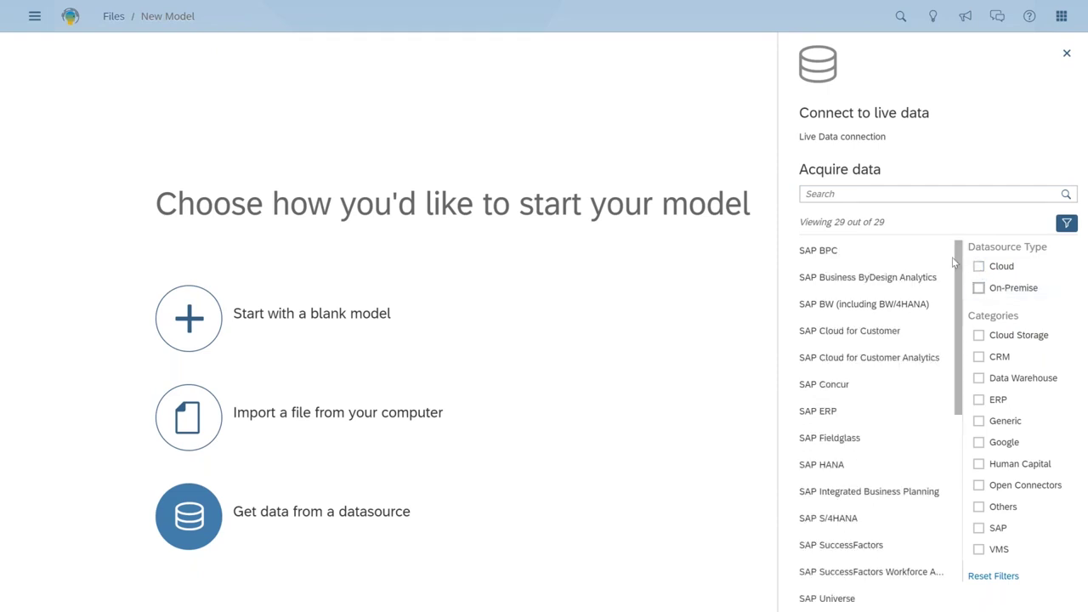
pyautogui.click(882, 137)
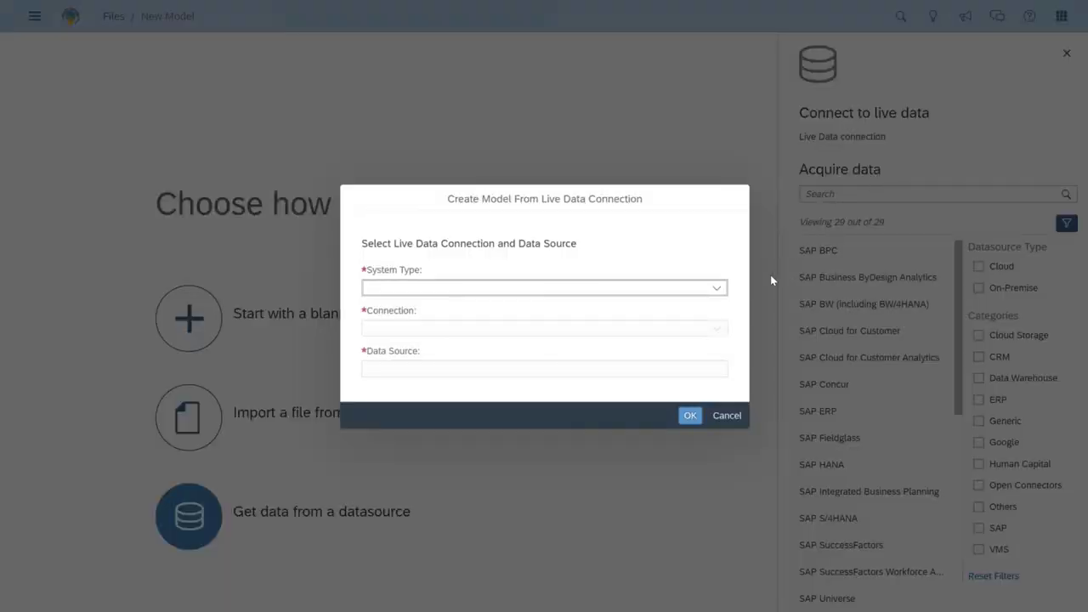
# Set the system type to SAP Universe and sign in to the BIA2 connection with the account credentials.
pyautogui.click(719, 287)
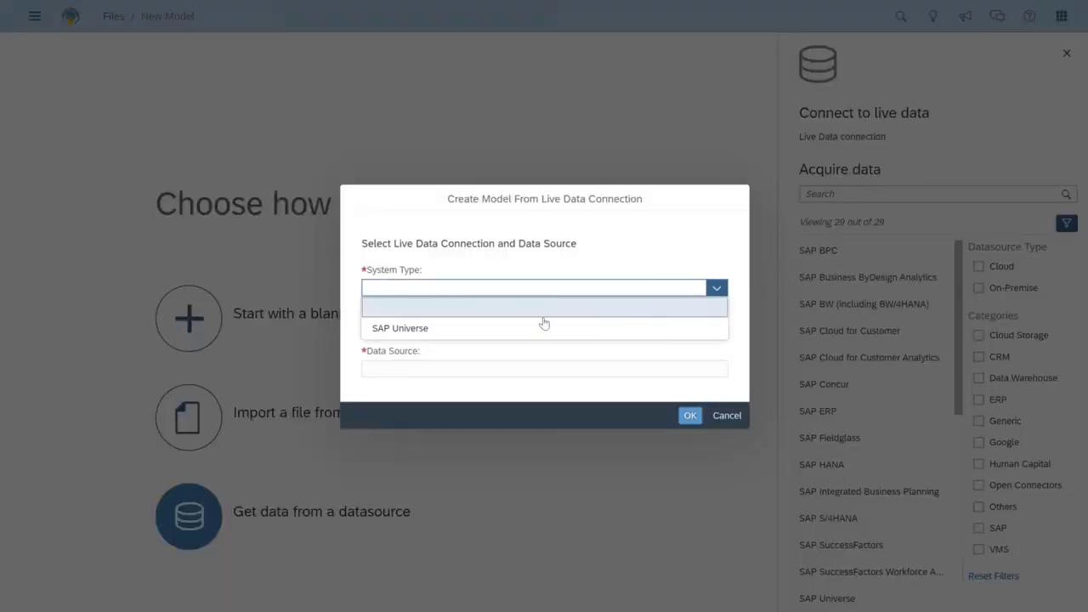
pyautogui.click(508, 331)
pyautogui.click(507, 328)
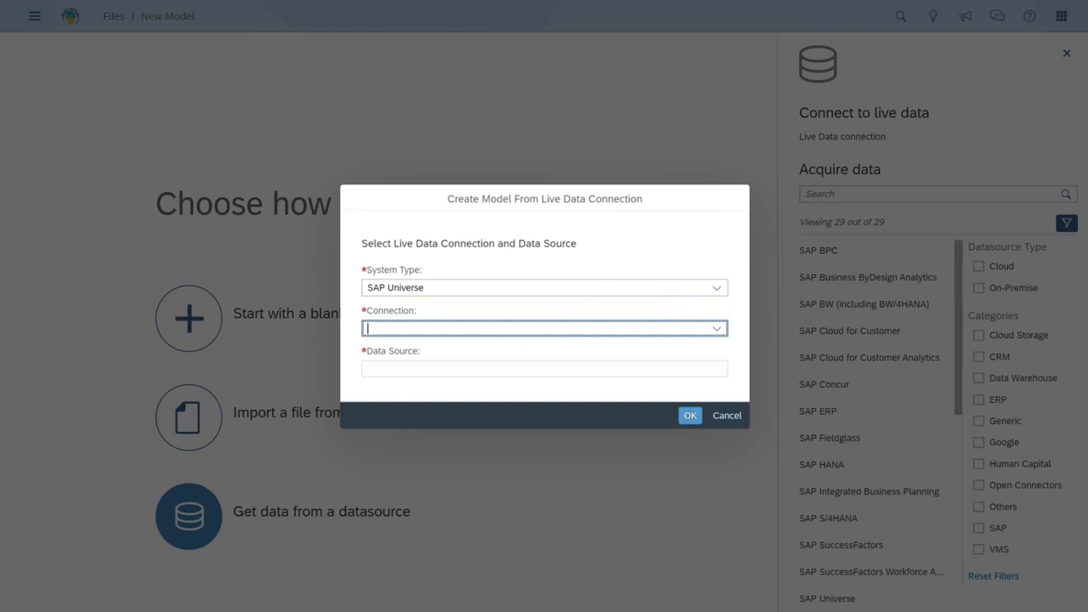
pyautogui.click(717, 328)
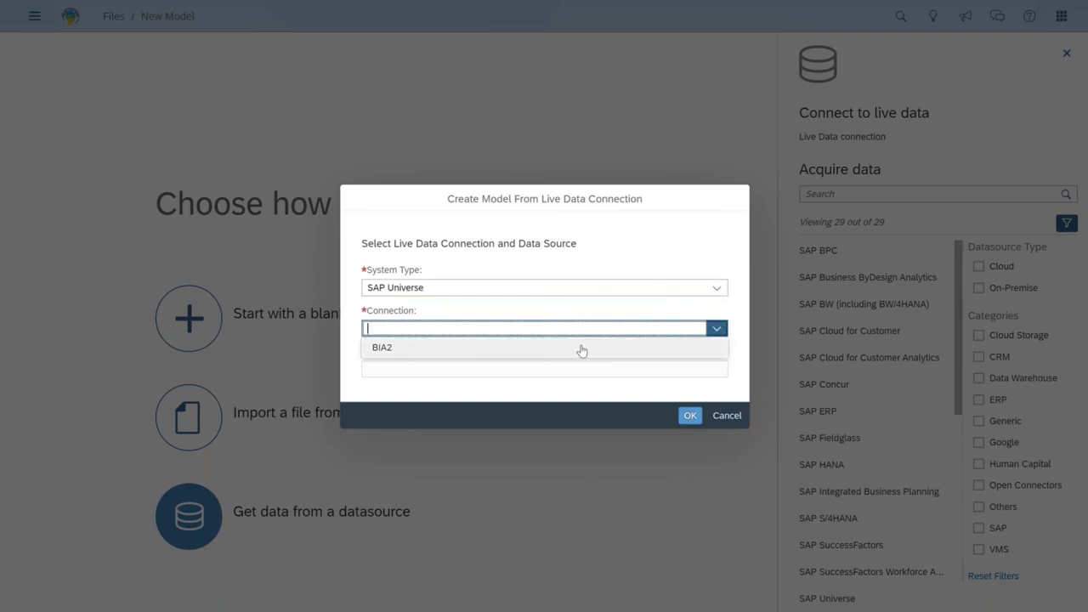
pyautogui.click(581, 348)
pyautogui.write('Adminis')
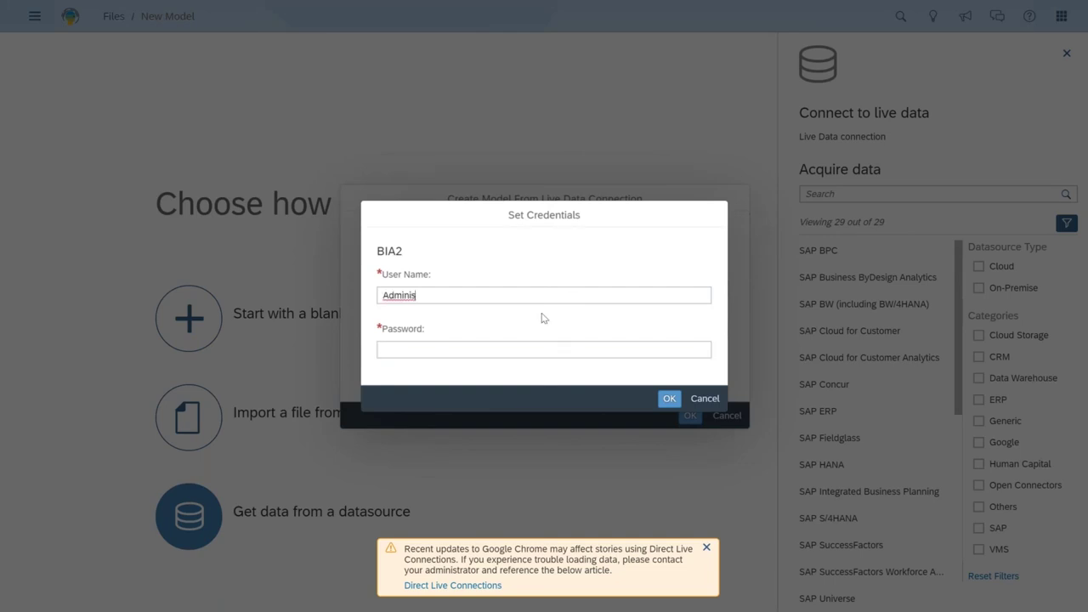
pyautogui.write('trator*****')
pyautogui.click(672, 402)
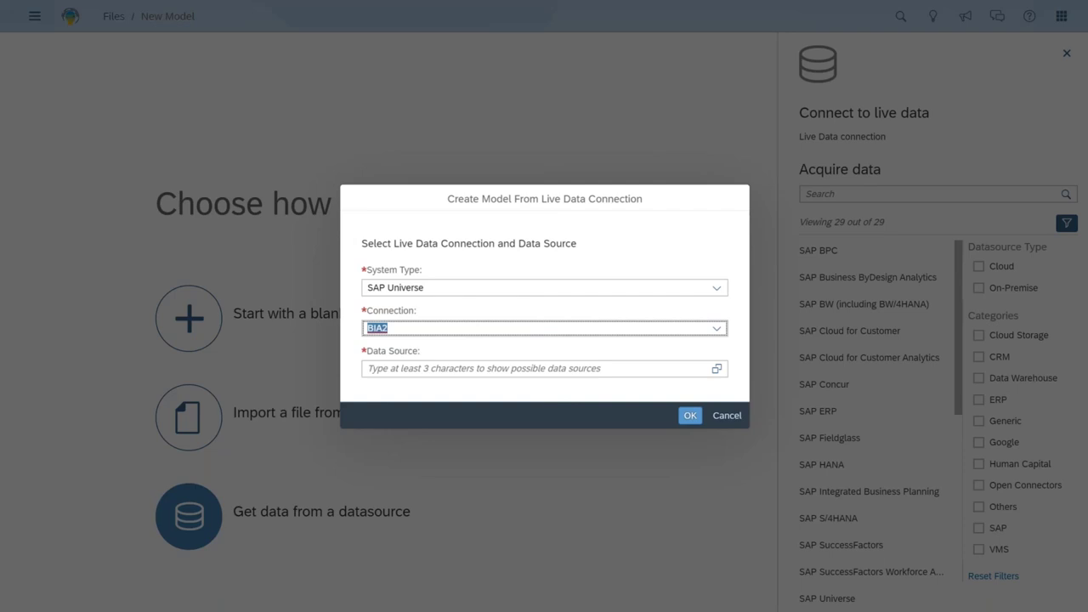
# Pick SPL_Warehouse.unx as the data source and confirm the live connection.
pyautogui.click(714, 378)
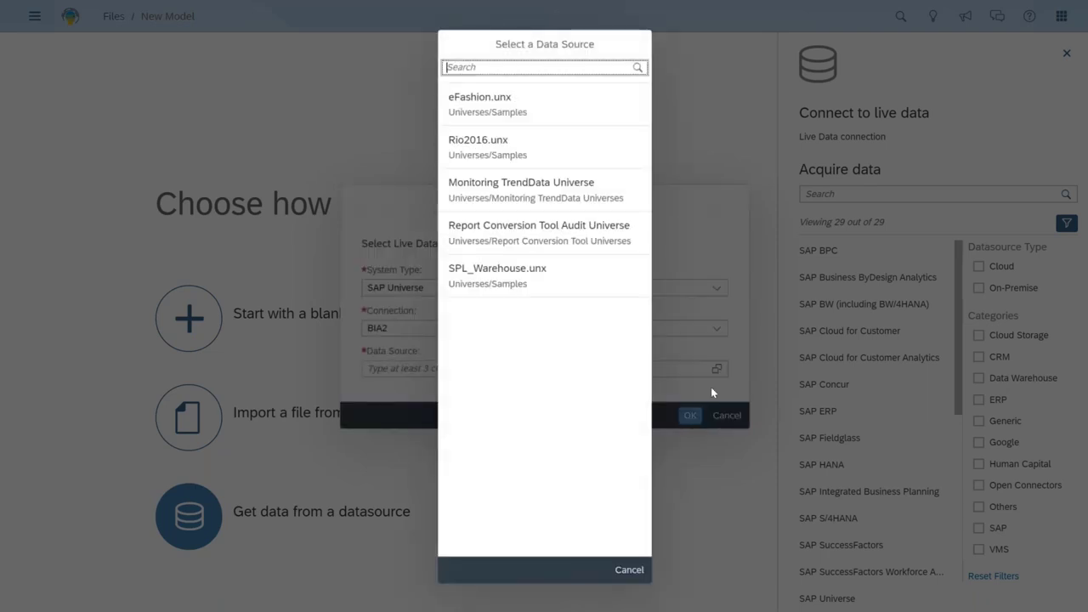
pyautogui.click(533, 284)
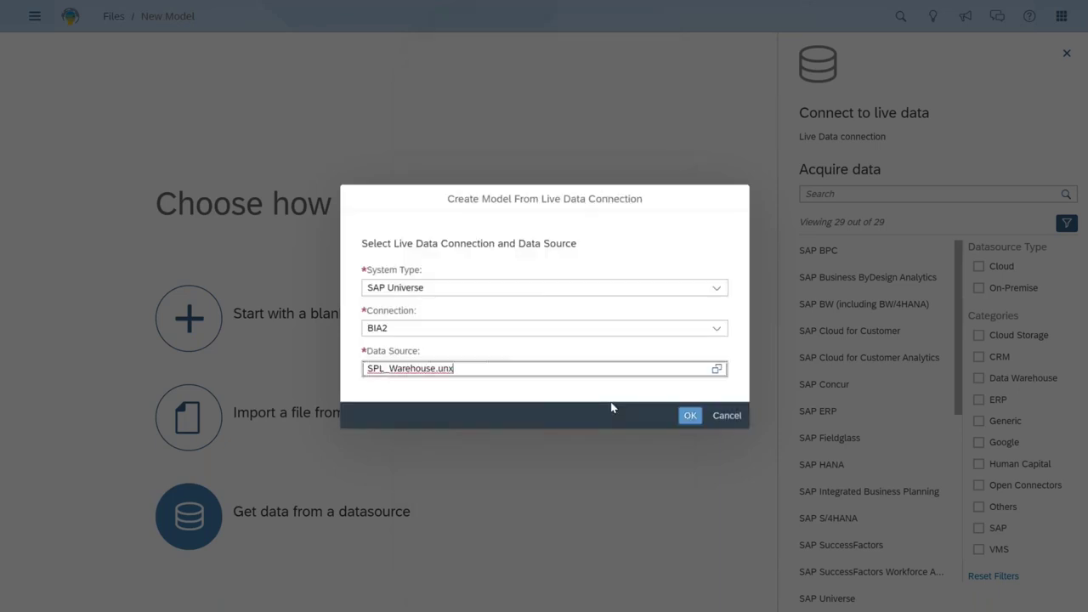
pyautogui.click(691, 416)
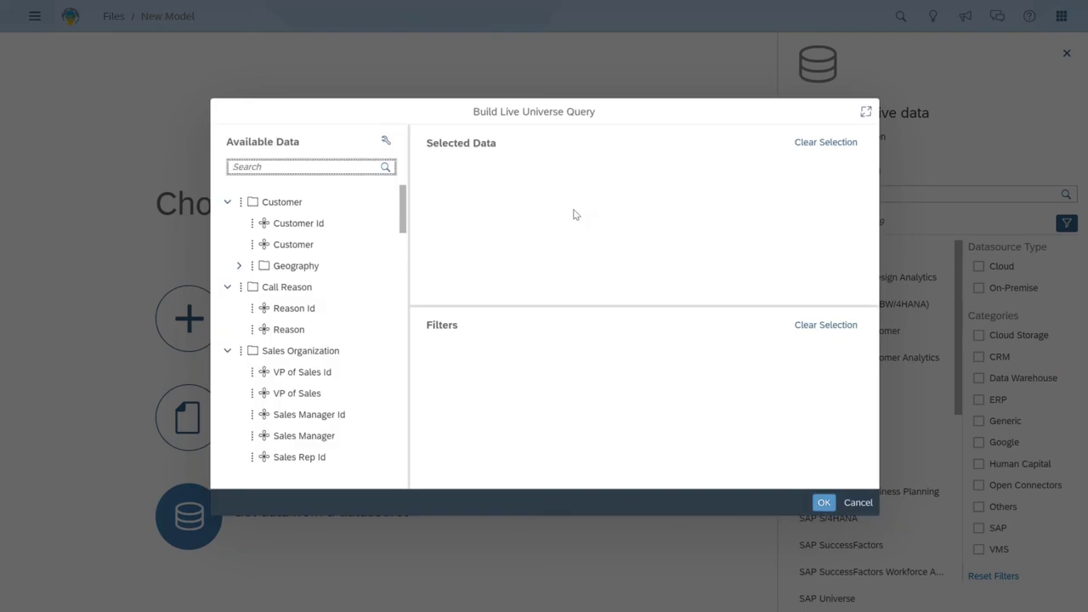
# Add the Customer, Product, Category and Line dimensions to the selected data.
pyautogui.moveTo(288, 245); pyautogui.dragTo(549, 204)
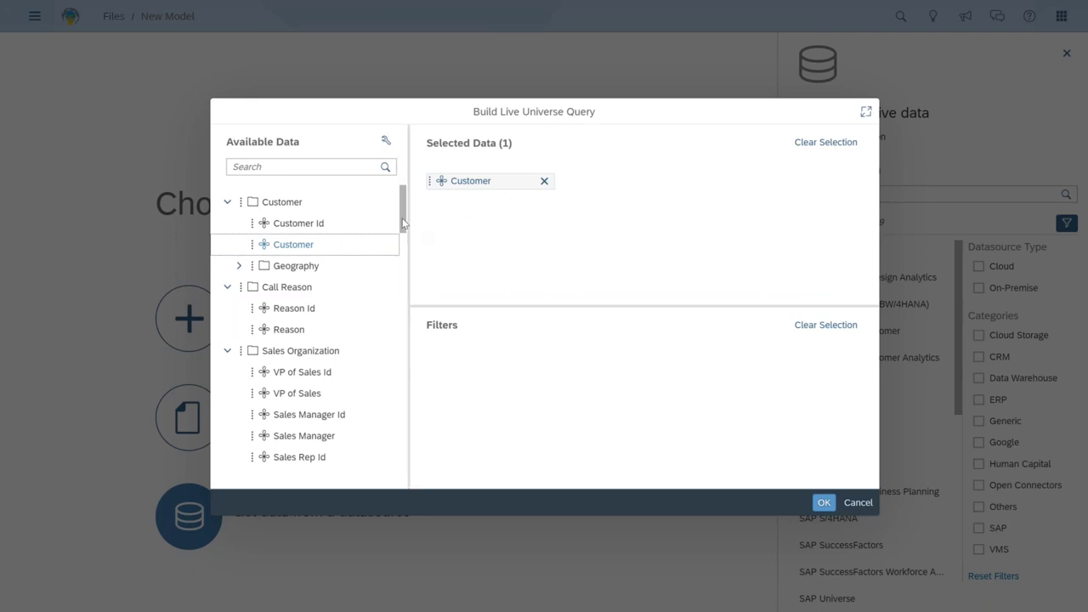
pyautogui.scroll(-3, 344, 305)
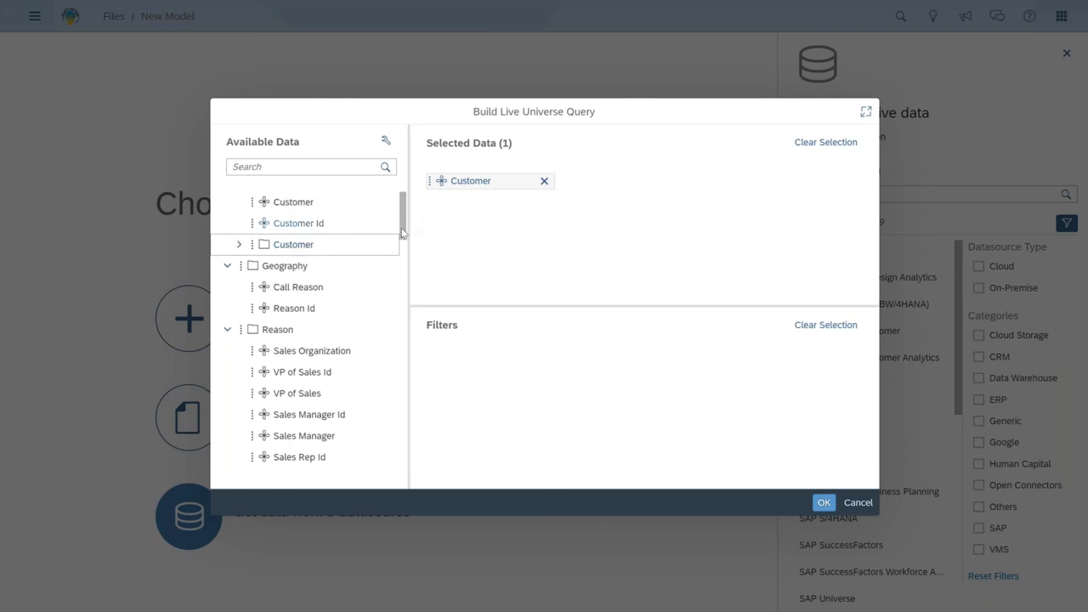
pyautogui.scroll(-2, 345, 304)
pyautogui.moveTo(286, 353); pyautogui.dragTo(673, 218)
pyautogui.moveTo(302, 403); pyautogui.dragTo(627, 260)
pyautogui.moveTo(288, 435); pyautogui.dragTo(513, 286)
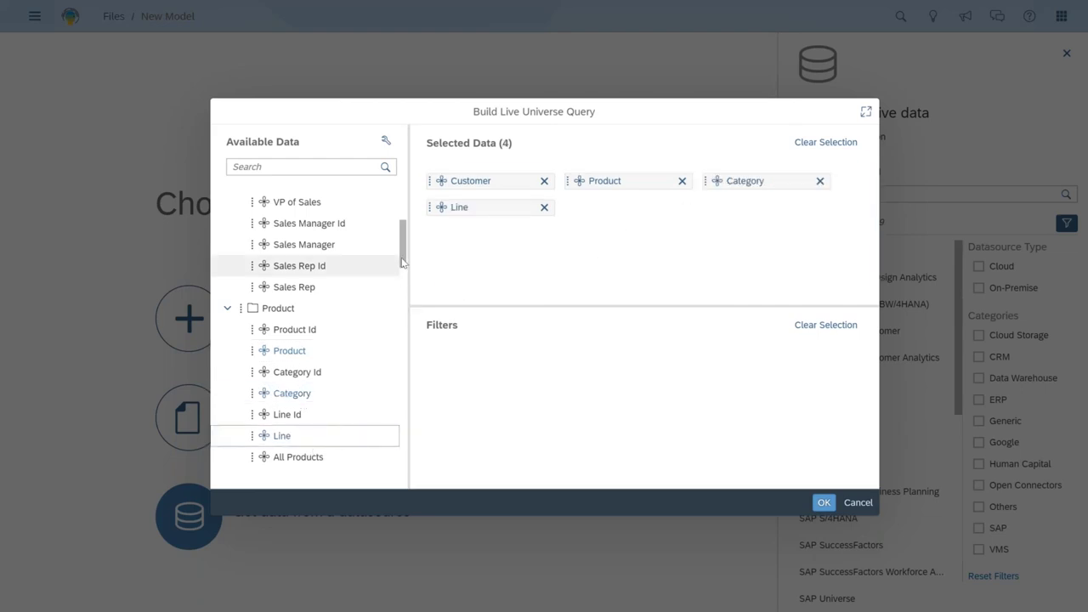
# Add Calendar Year, Calendar Quarter and Calendar Month from the Calendar group.
pyautogui.scroll(-3, 400, 300)
pyautogui.scroll(-5, 267, 432)
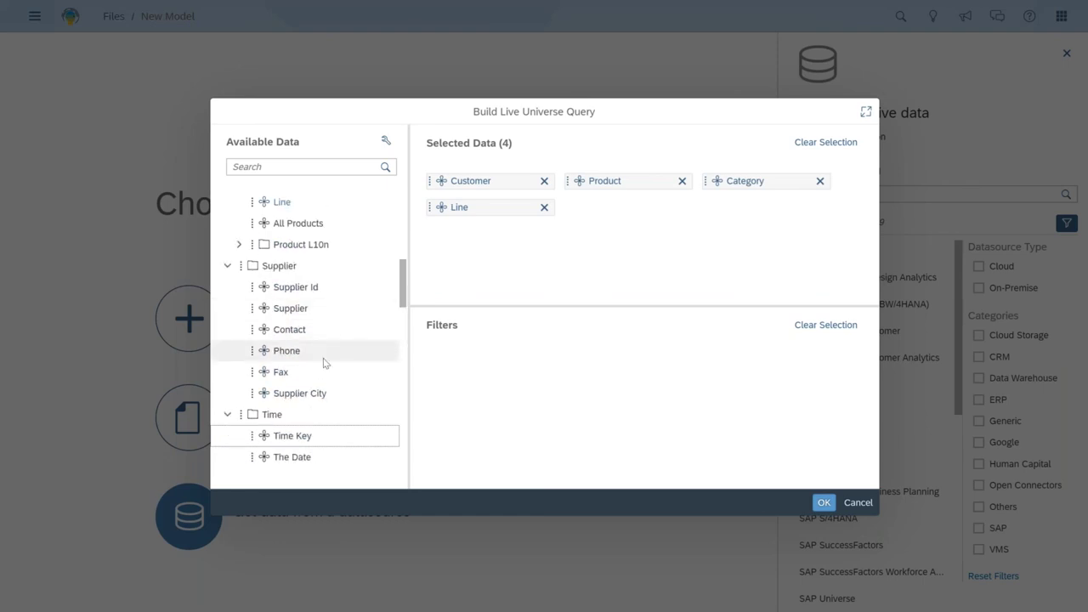
pyautogui.scroll(-3, 265, 431)
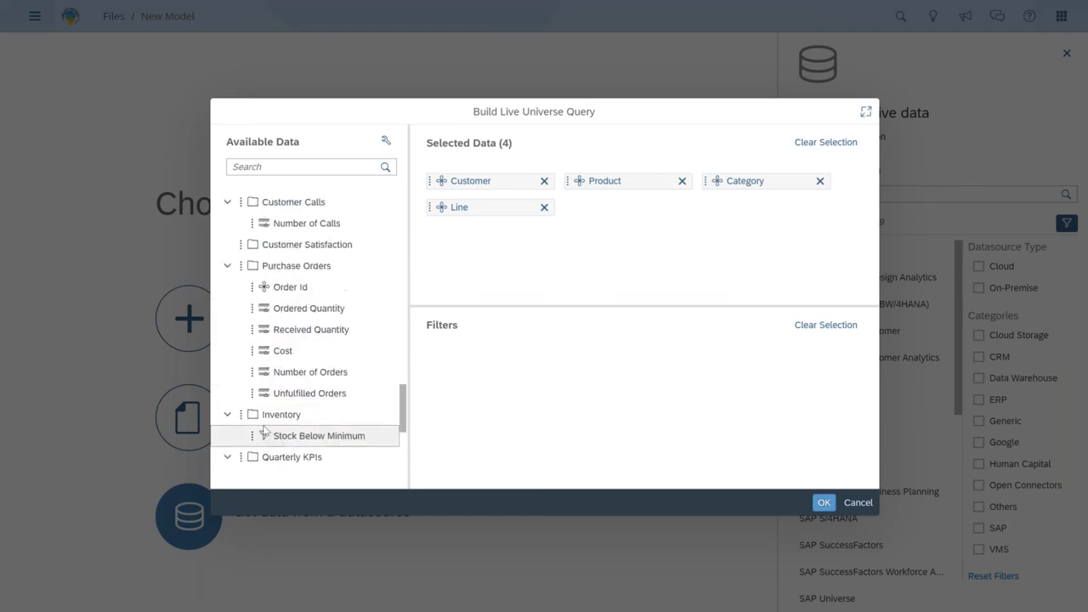
pyautogui.scroll(5, 263, 408)
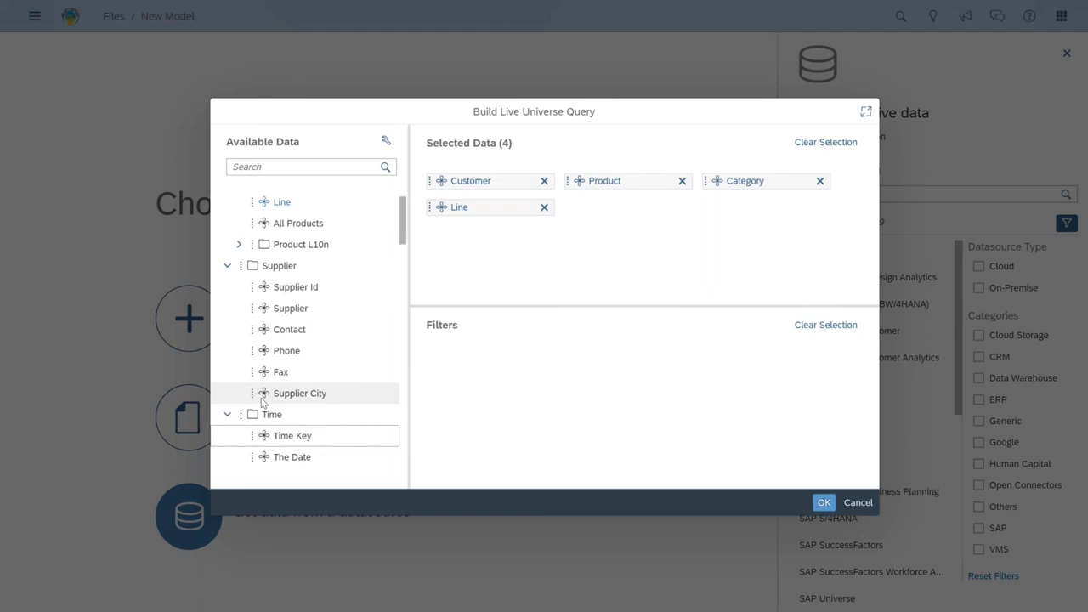
pyautogui.scroll(5, 263, 400)
pyautogui.scroll(-5, 264, 391)
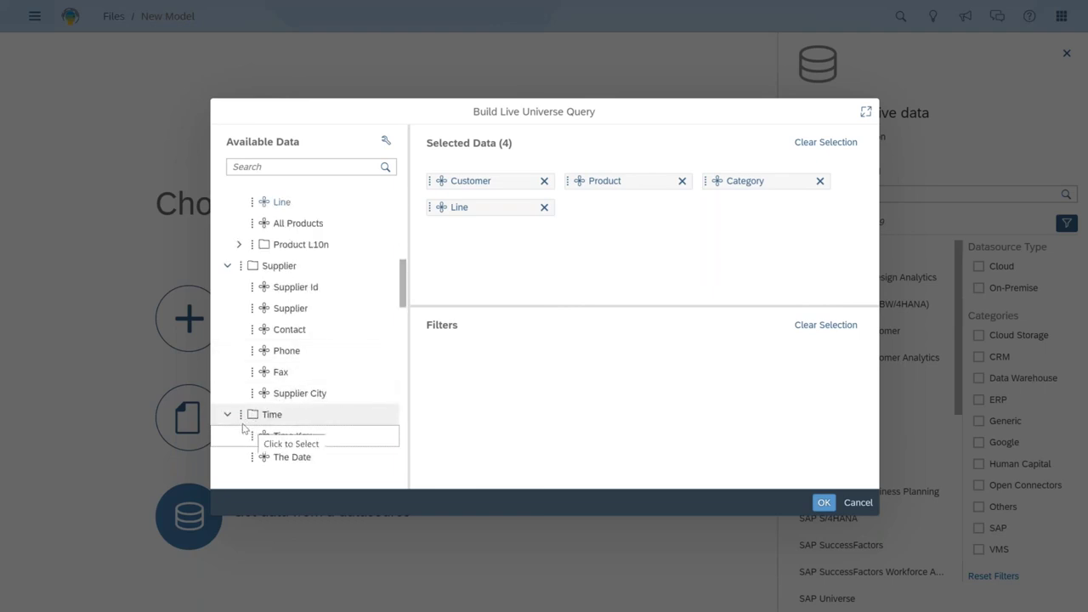
pyautogui.moveTo(406, 306); pyautogui.dragTo(407, 319)
pyautogui.scroll(-3, 406, 319)
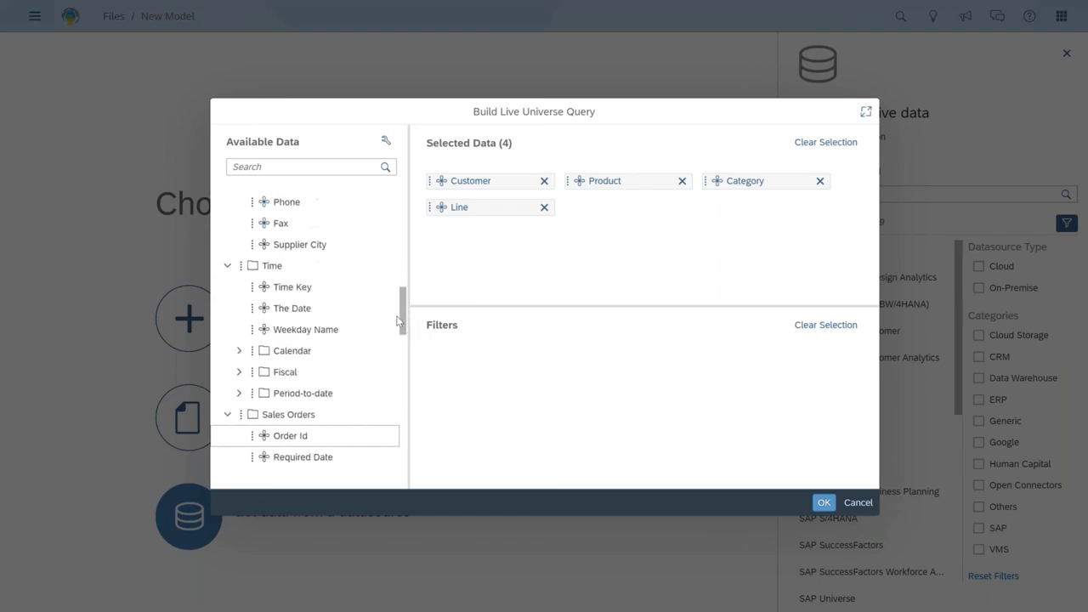
pyautogui.click(239, 351)
pyautogui.moveTo(310, 376); pyautogui.dragTo(549, 255)
pyautogui.moveTo(321, 414); pyautogui.dragTo(634, 266)
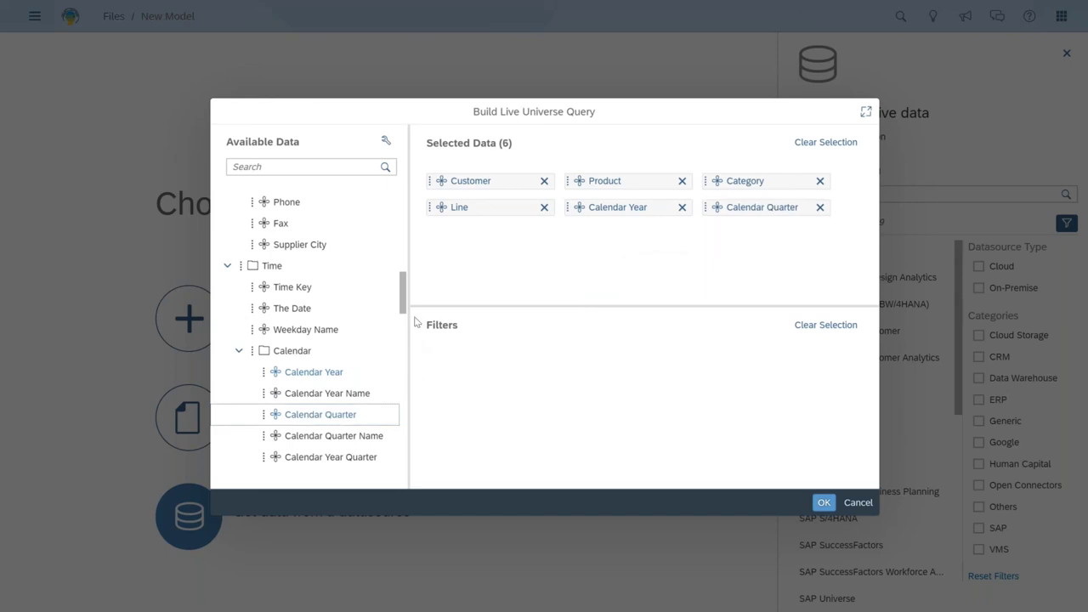
pyautogui.moveTo(407, 313); pyautogui.dragTo(405, 330)
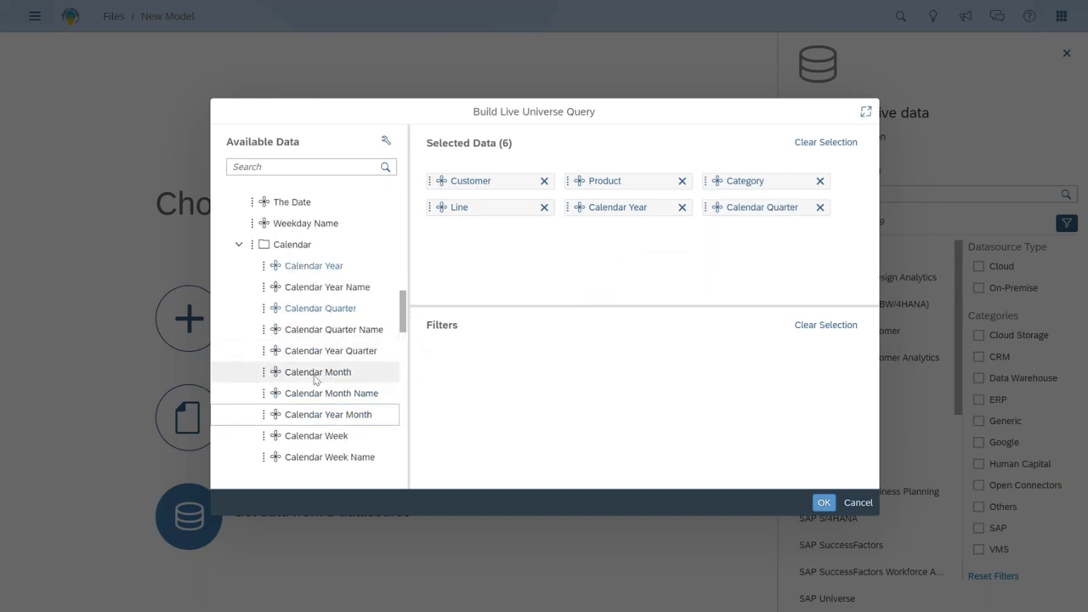
pyautogui.moveTo(321, 371); pyautogui.dragTo(549, 272)
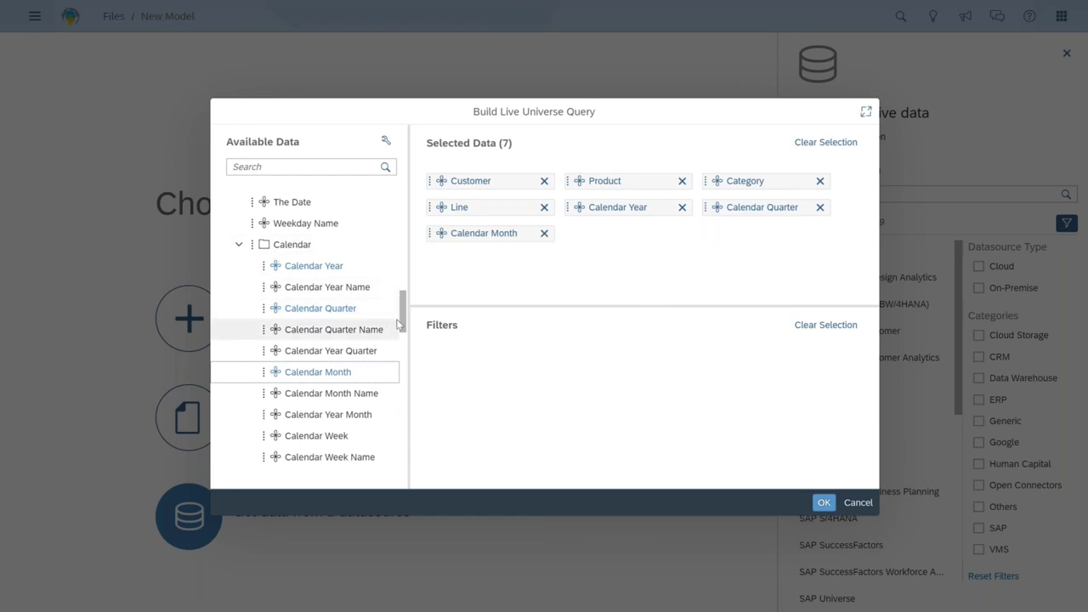
# Add the five sales measures, Quantity through Net Sales, and create the model.
pyautogui.scroll(-5, 382, 369)
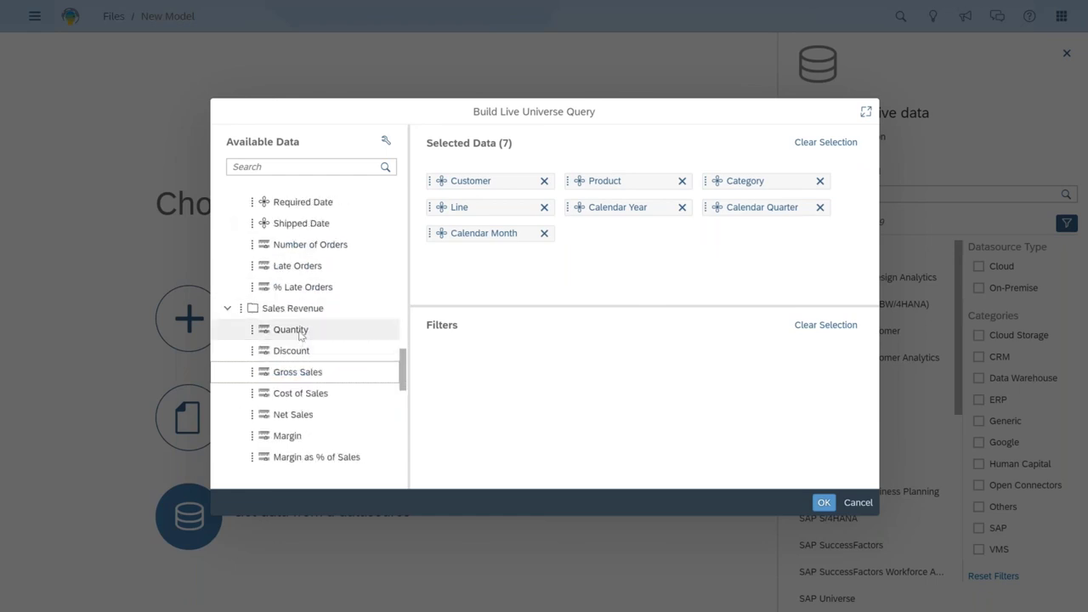
pyautogui.click(294, 330)
pyautogui.keyDown('shift'); pyautogui.click(308, 412); pyautogui.keyUp('shift')
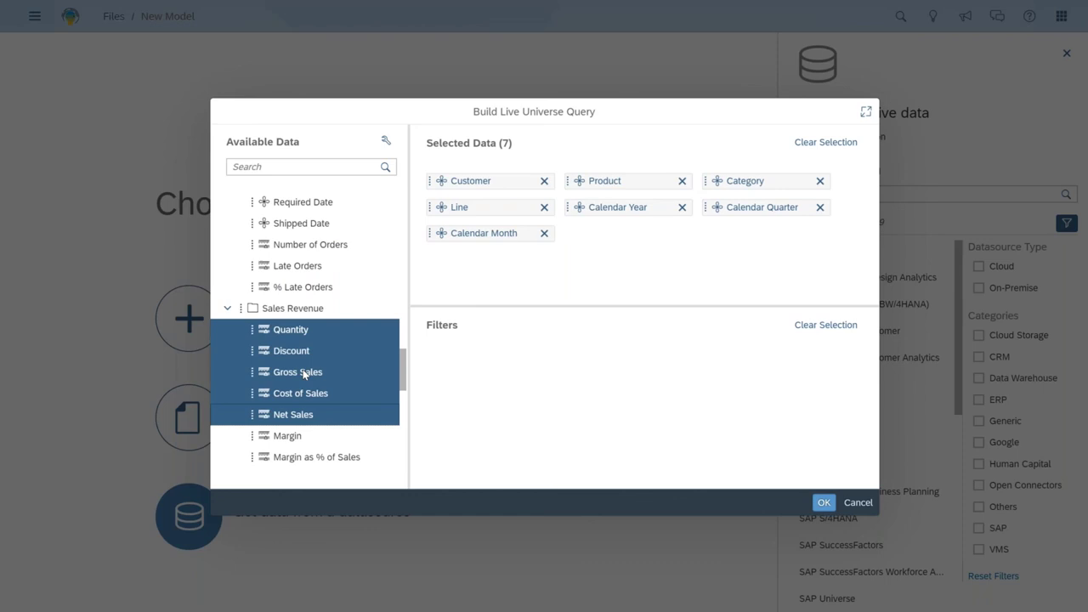
pyautogui.moveTo(302, 375); pyautogui.dragTo(592, 286)
pyautogui.click(823, 503)
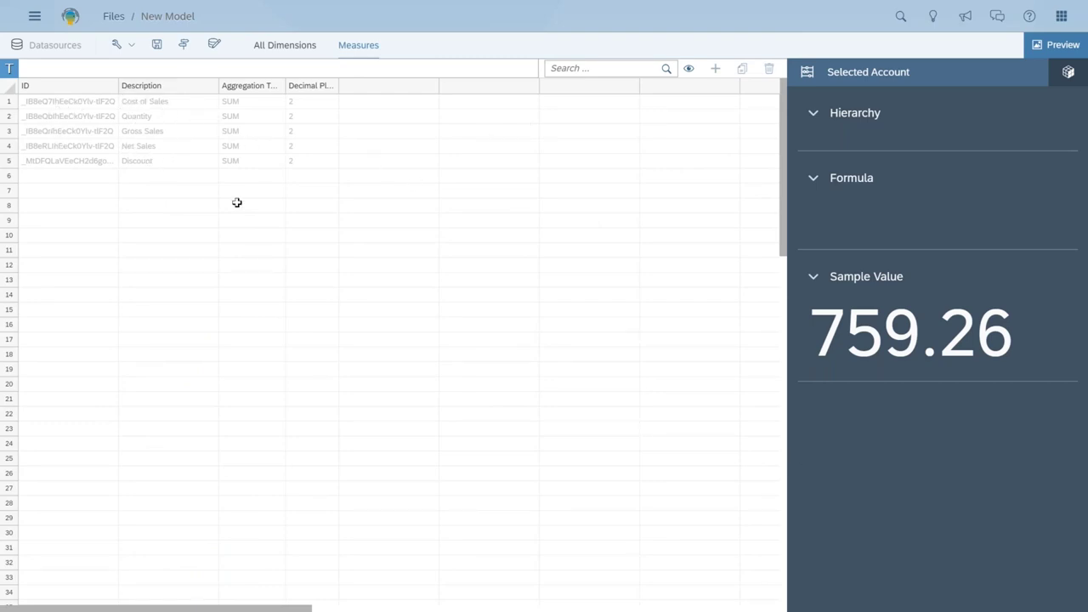
# Save the model under the name 'warehouse universe'.
pyautogui.click(286, 49)
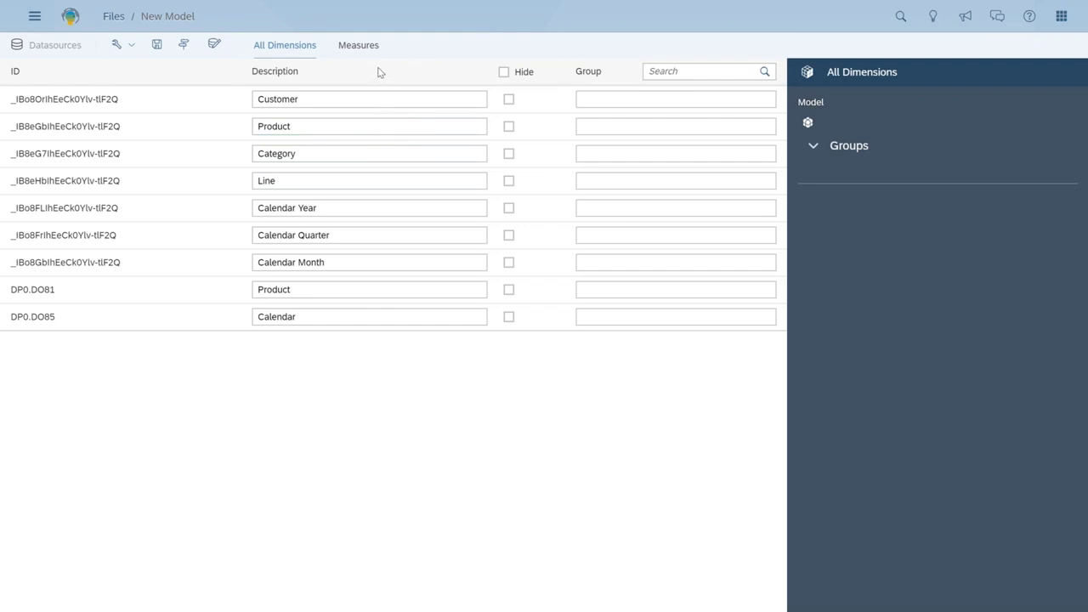
pyautogui.click(304, 46)
pyautogui.click(159, 47)
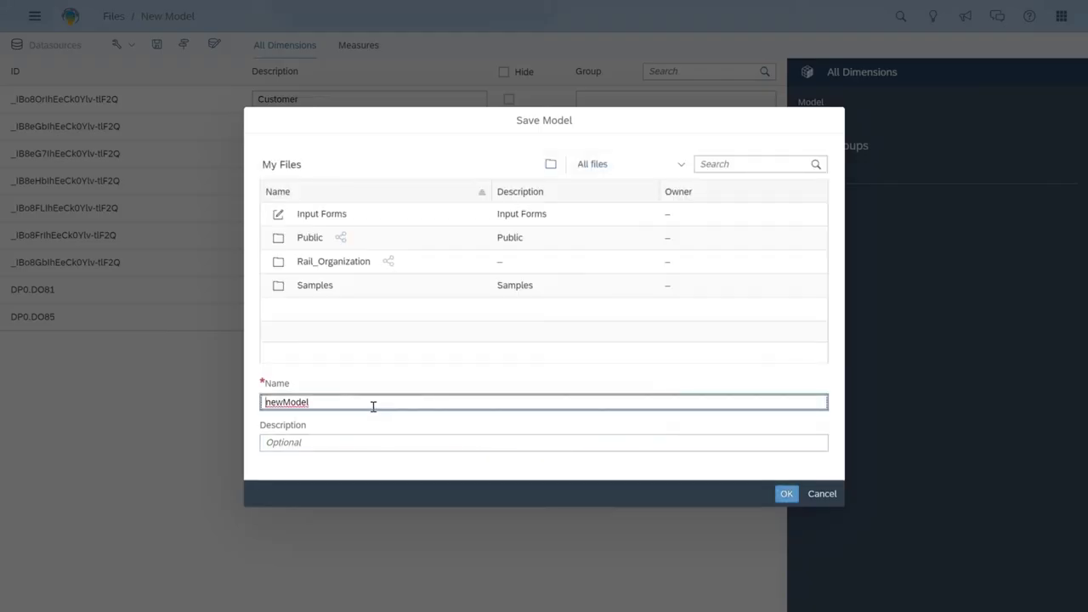
pyautogui.moveTo(357, 406); pyautogui.dragTo(248, 411)
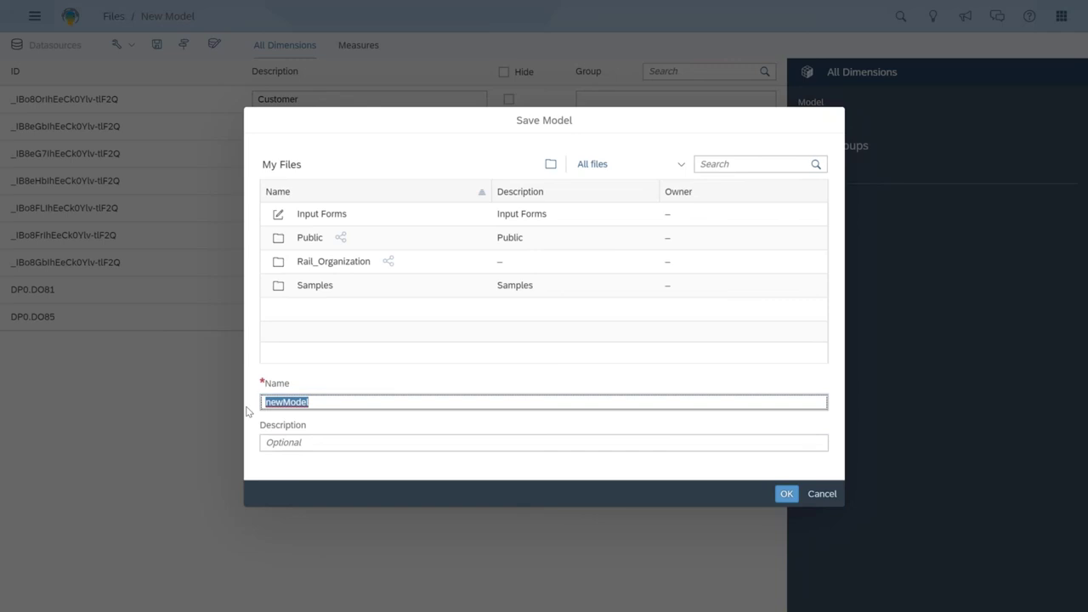
pyautogui.write('warehouse unoiverse')
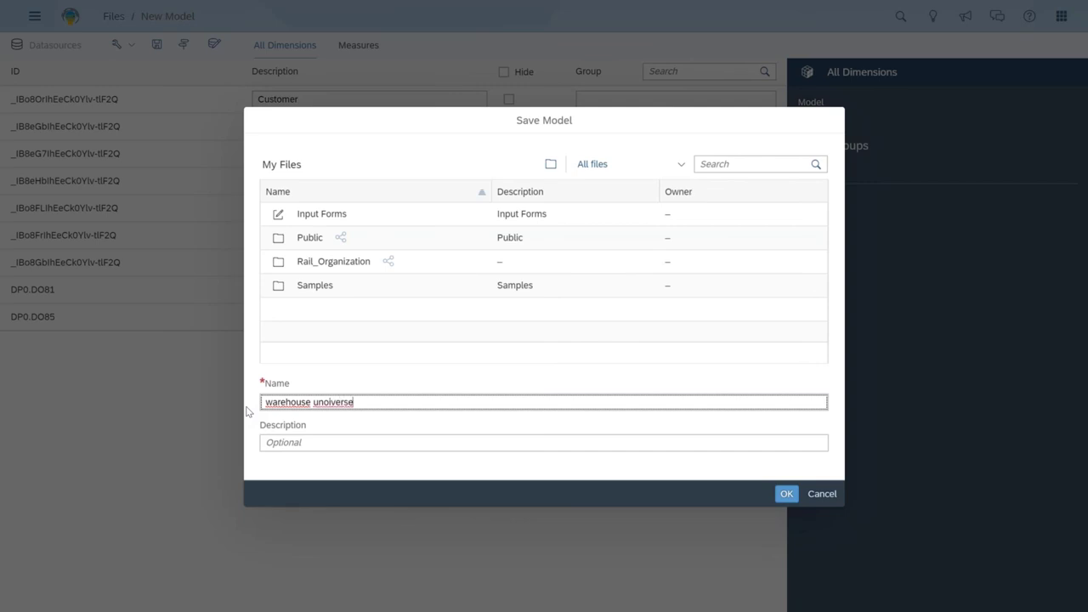
pyautogui.press('BackSpace')
pyautogui.click(785, 495)
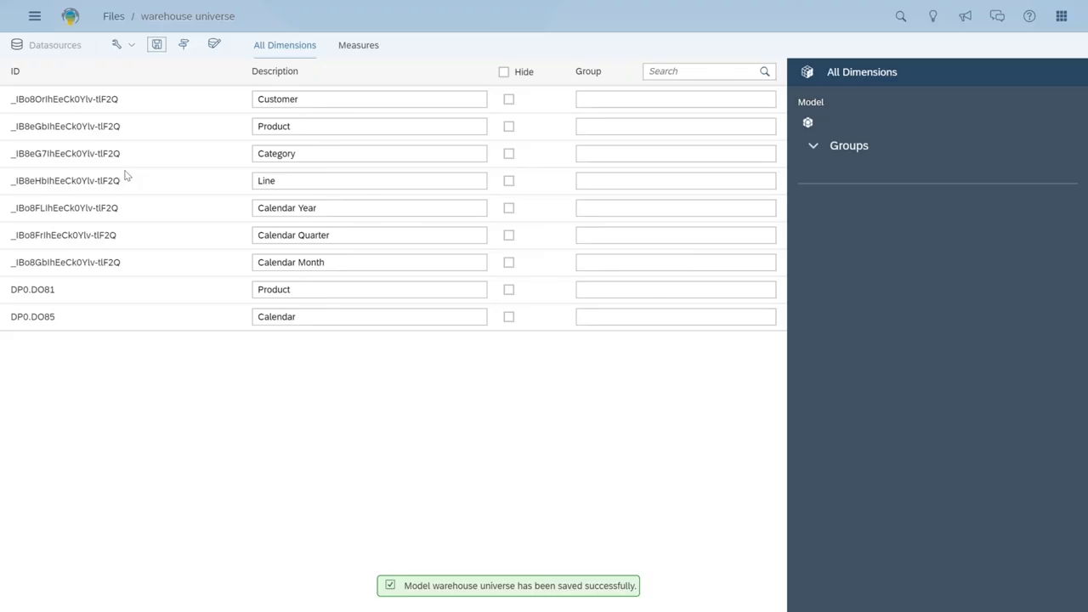
# Create a new story exploring data from the existing warehouse universe model.
pyautogui.click(35, 16)
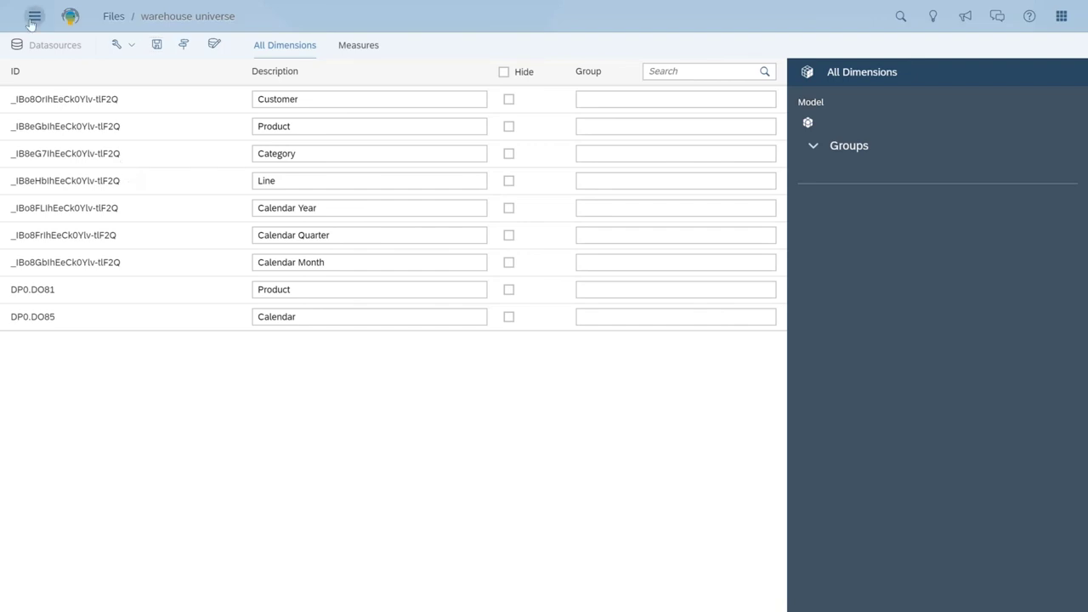
pyautogui.moveTo(67, 94)
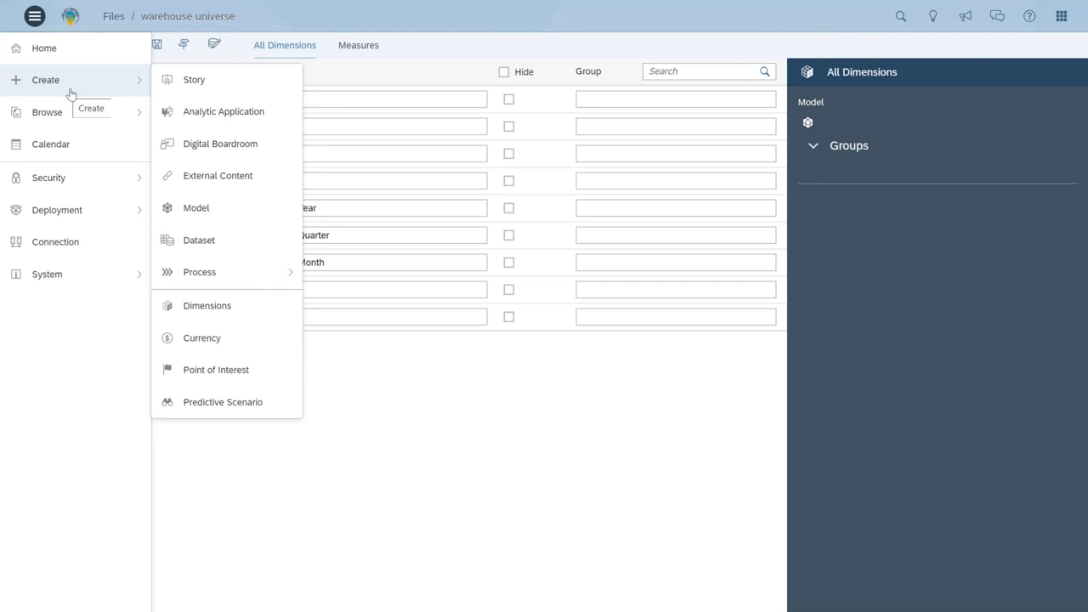
pyautogui.click(195, 80)
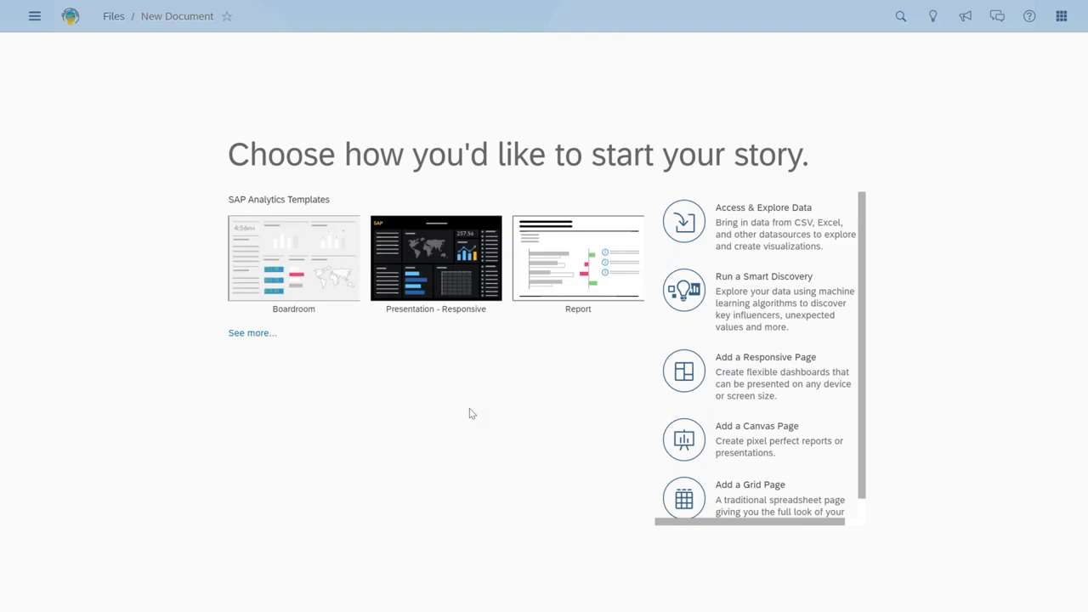
pyautogui.click(696, 233)
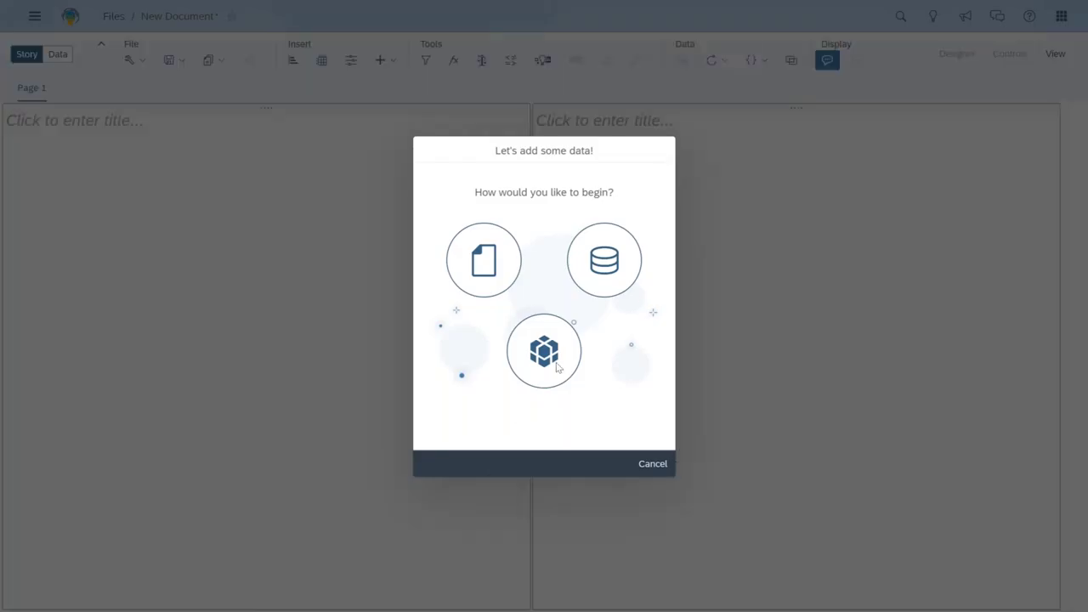
pyautogui.click(521, 373)
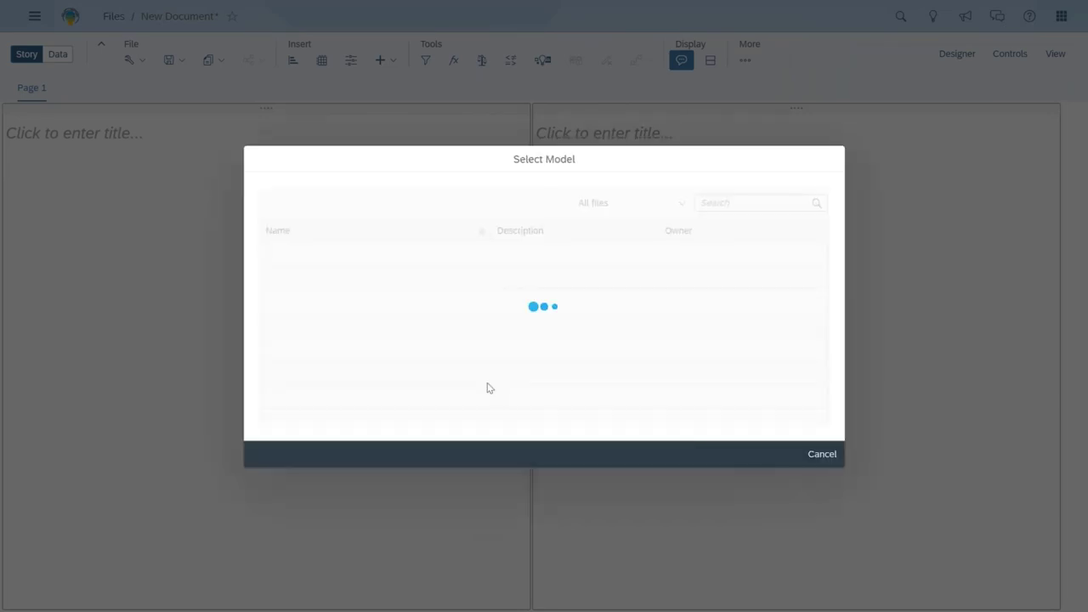
pyautogui.click(344, 325)
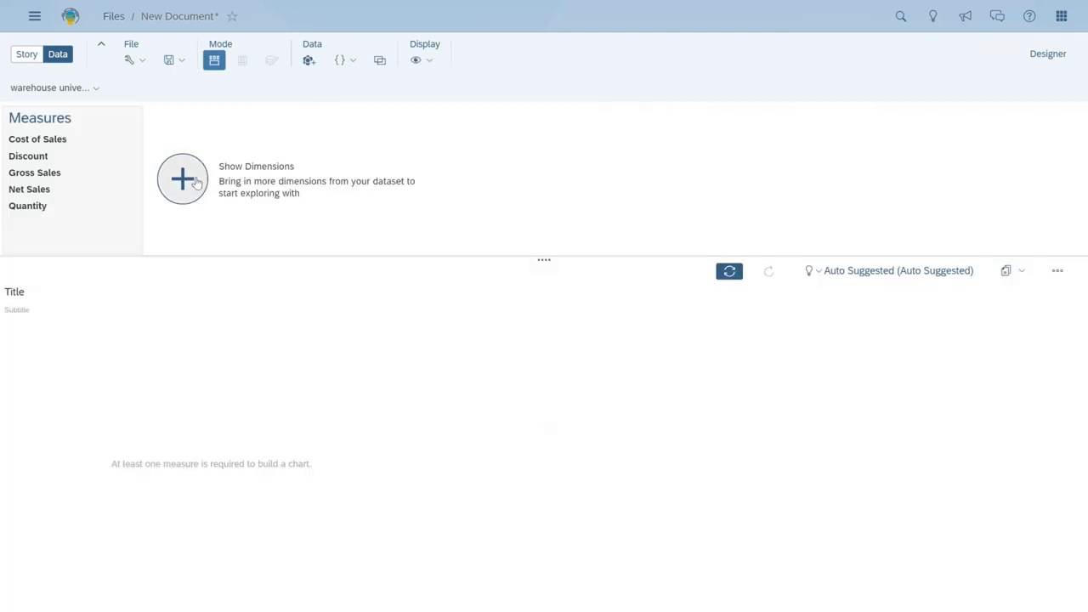
# Chart Gross Sales by Category with all dimensions shown, and copy it to Page 1.
pyautogui.click(192, 182)
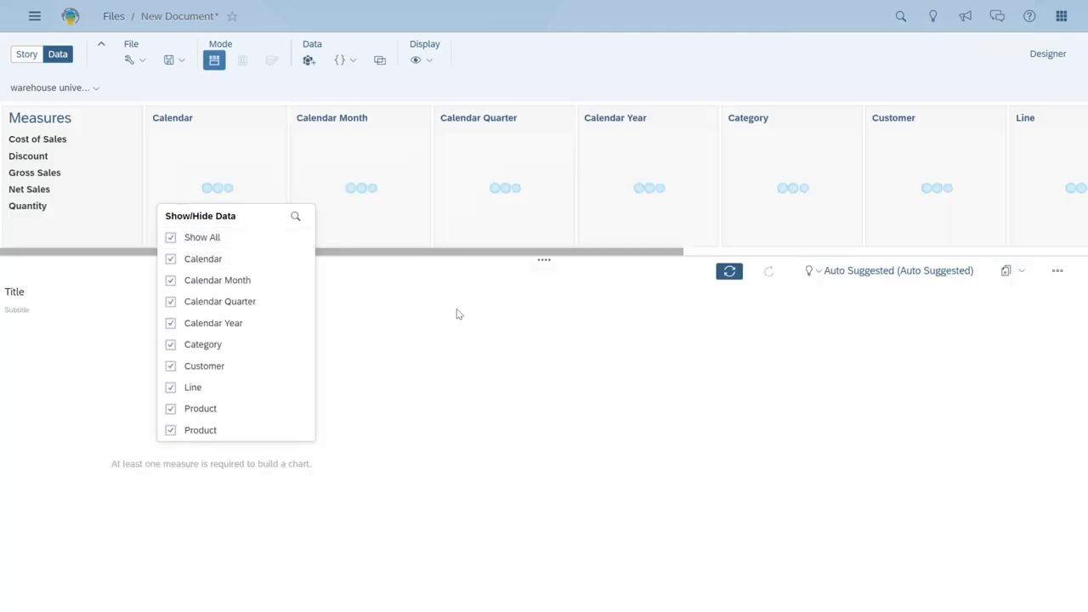
pyautogui.click(429, 259)
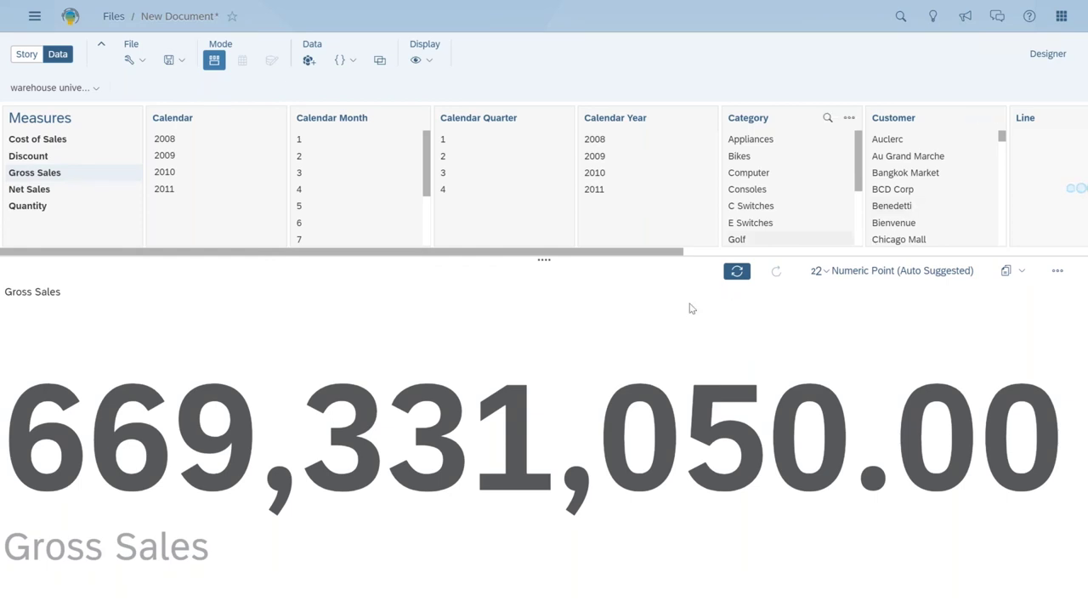
pyautogui.moveTo(659, 253); pyautogui.dragTo(840, 252)
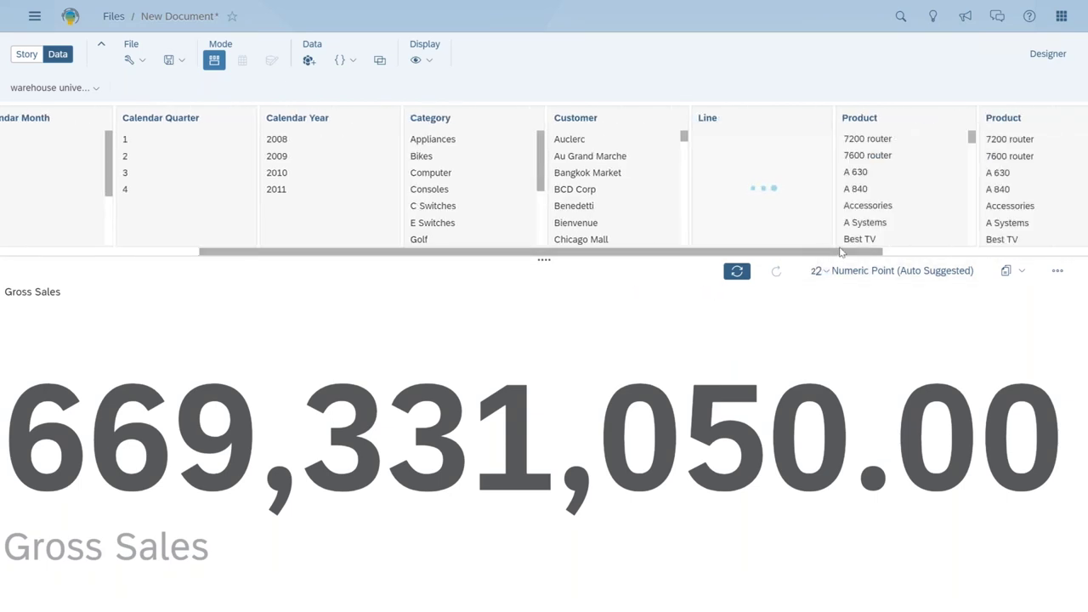
pyautogui.moveTo(718, 253)
pyautogui.mouseDown()
pyautogui.moveTo(885, 252)
pyautogui.moveTo(725, 253)
pyautogui.mouseUp()
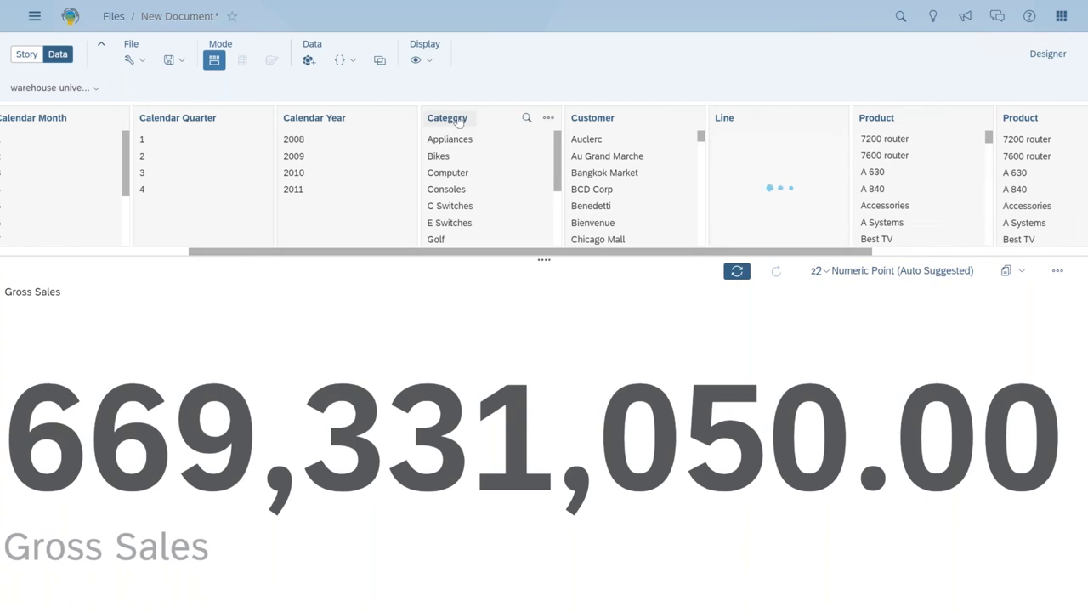
pyautogui.click(458, 121)
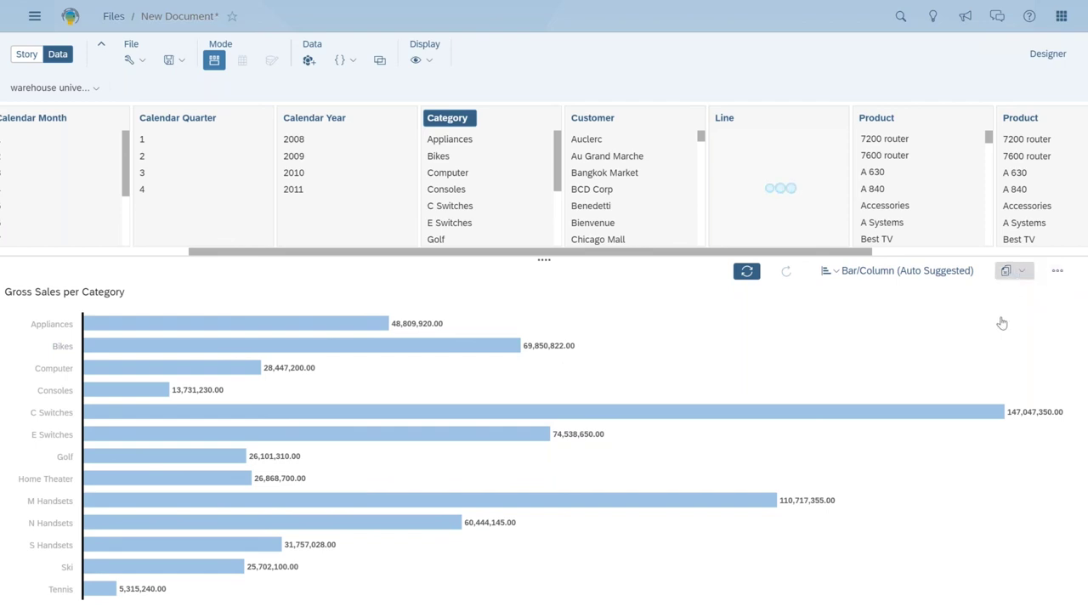
pyautogui.click(1020, 271)
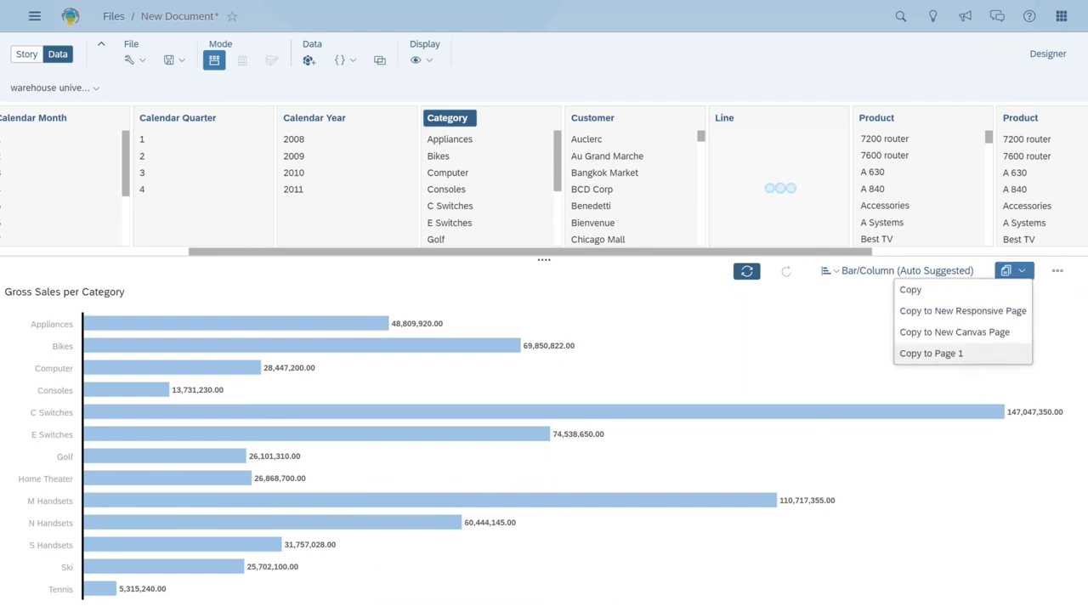
pyautogui.click(976, 357)
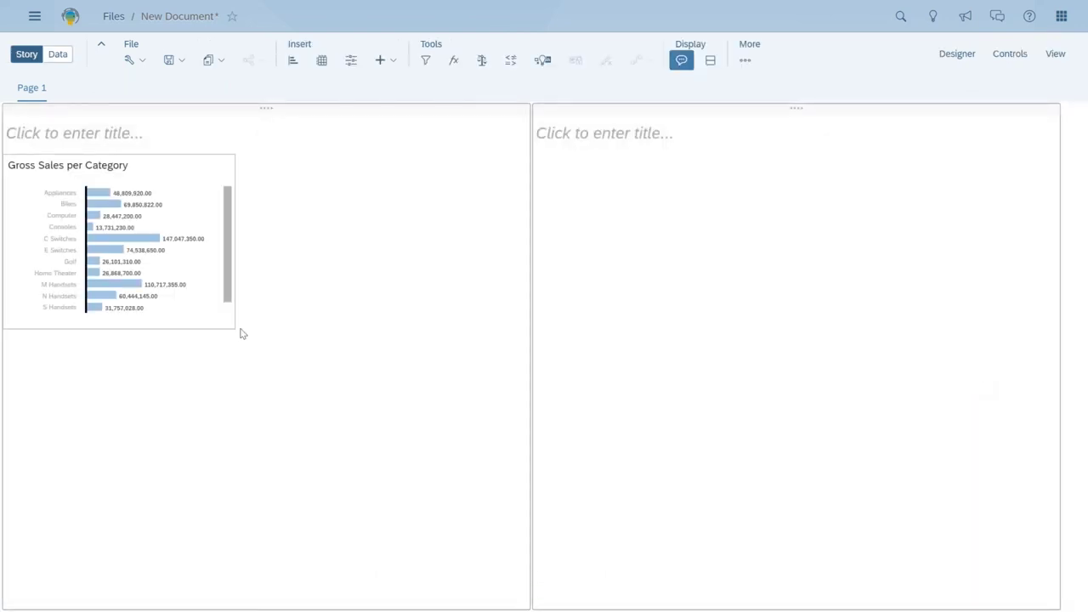
# Enlarge the bar chart and add a second, enlarged chart as a Correlation bubble chart.
pyautogui.moveTo(233, 328); pyautogui.dragTo(458, 364)
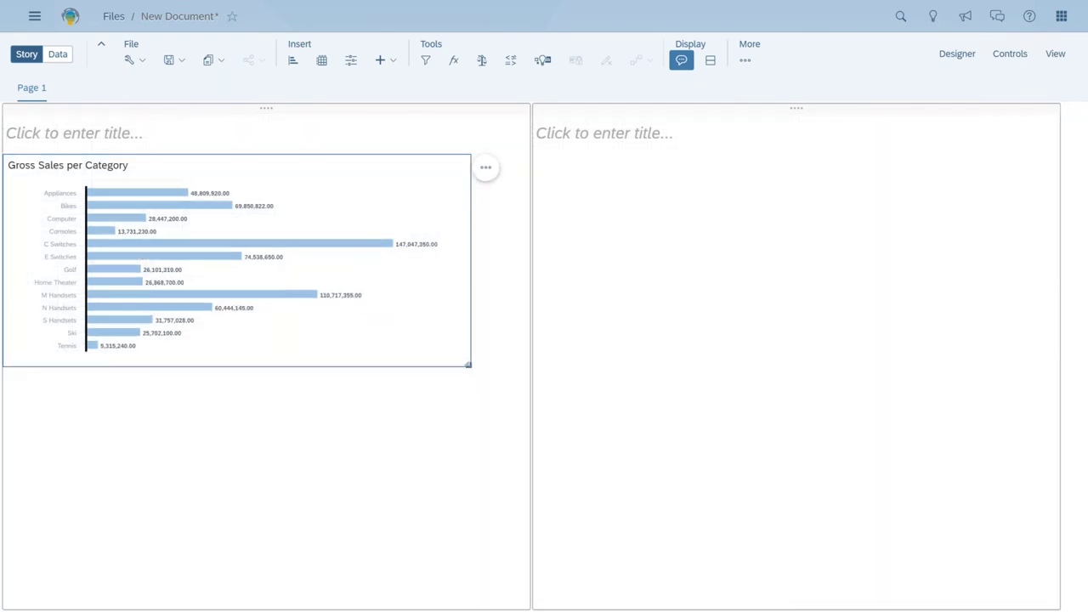
pyautogui.click(292, 71)
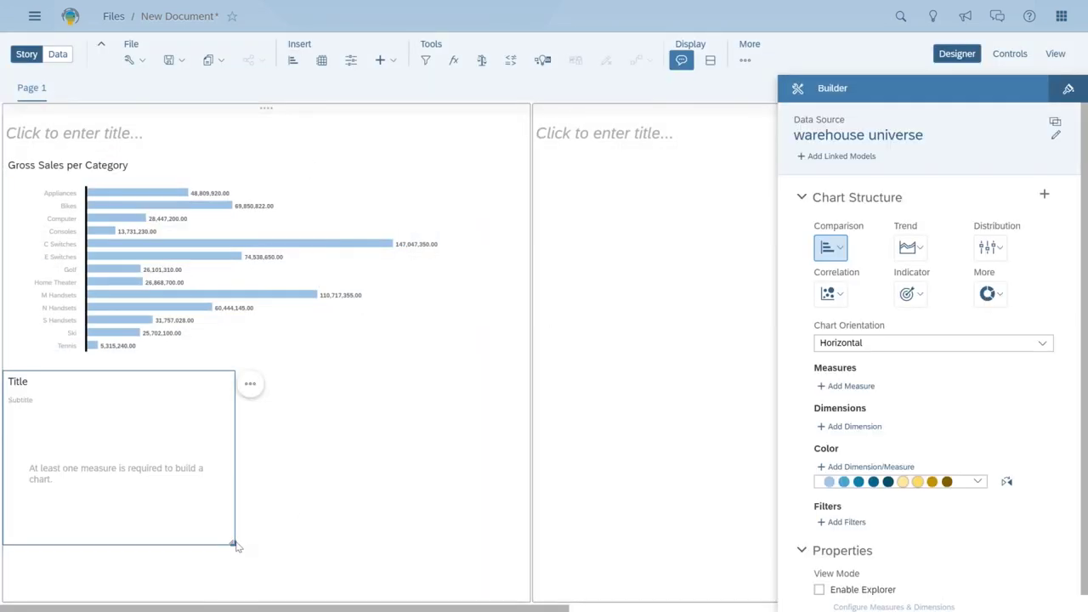
pyautogui.moveTo(233, 541); pyautogui.dragTo(499, 582)
pyautogui.click(829, 294)
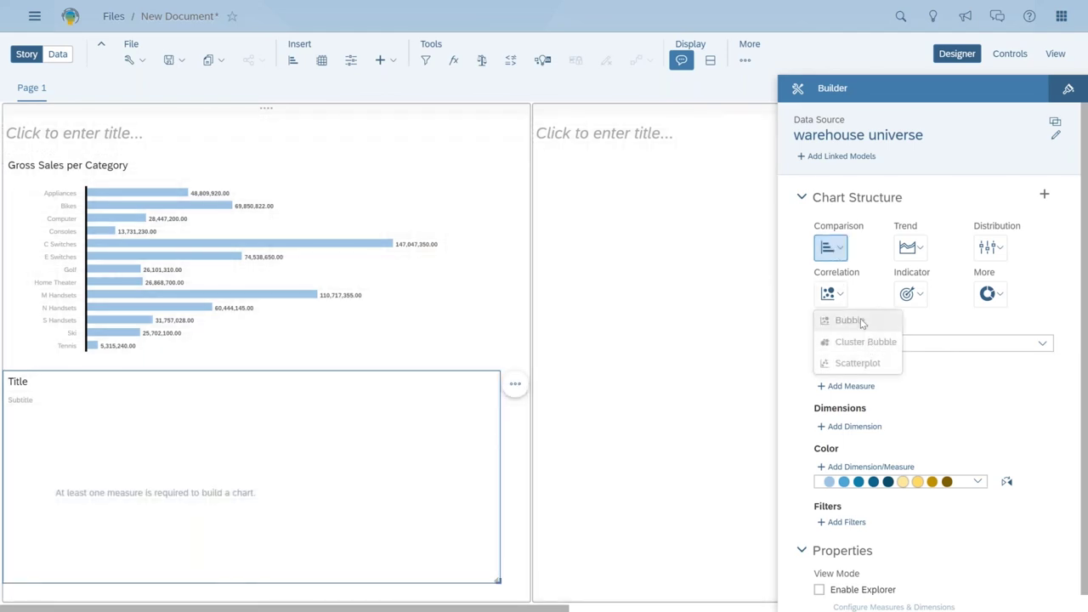
pyautogui.click(842, 316)
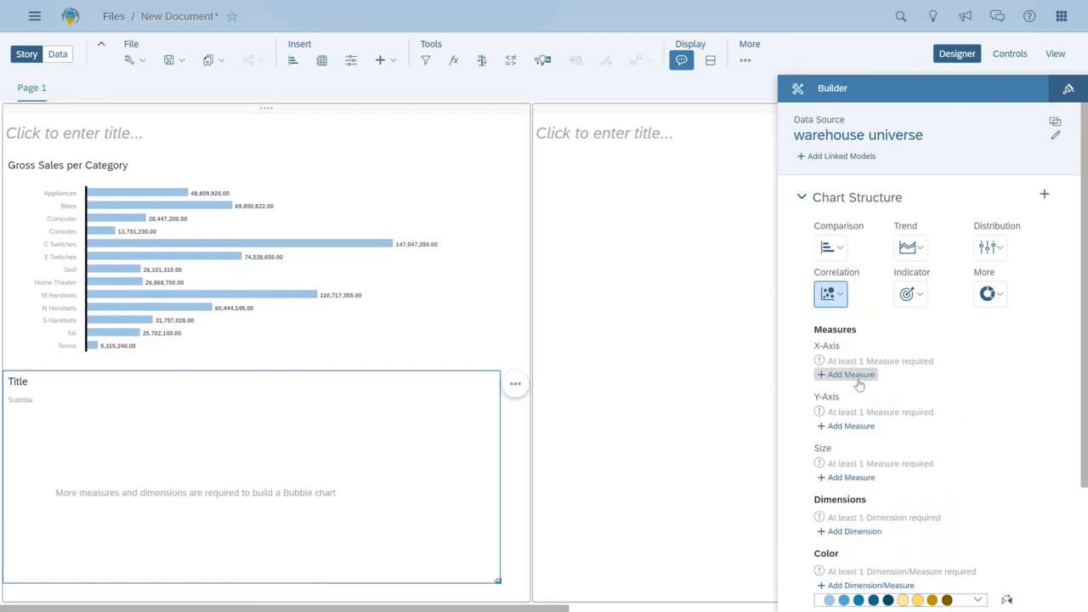
# Put Quantity on the bubble chart's X-axis and Cost of Sales on its Y-axis.
pyautogui.click(853, 375)
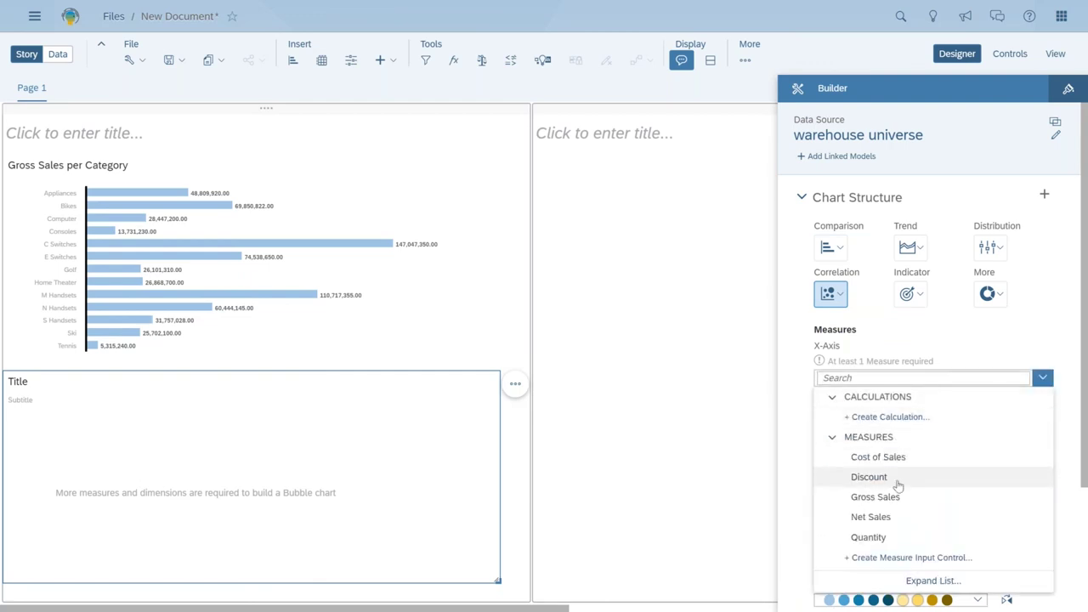
pyautogui.write('qu')
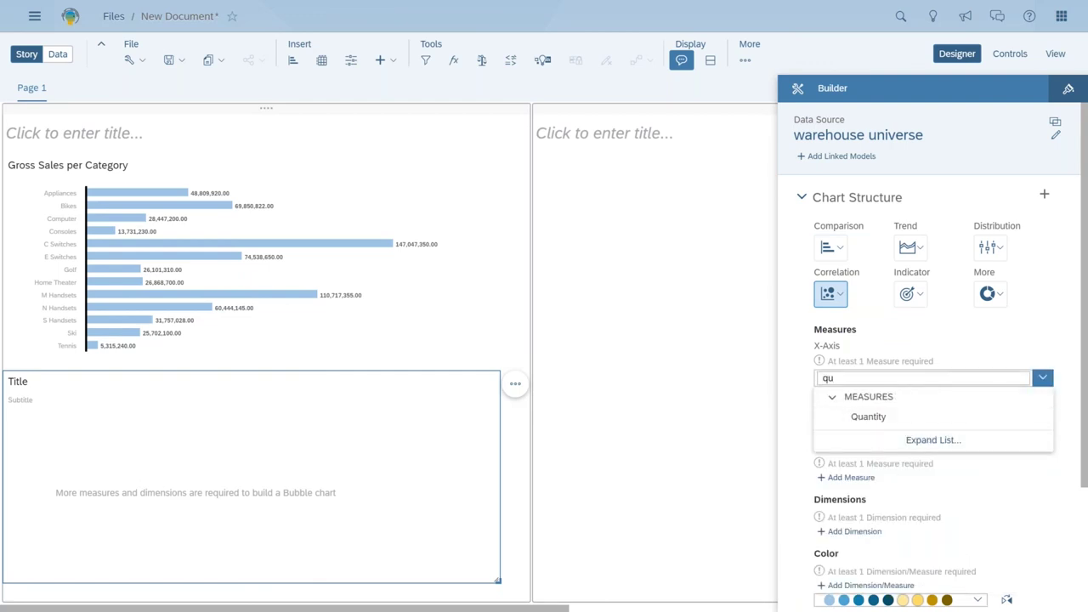
pyautogui.click(869, 417)
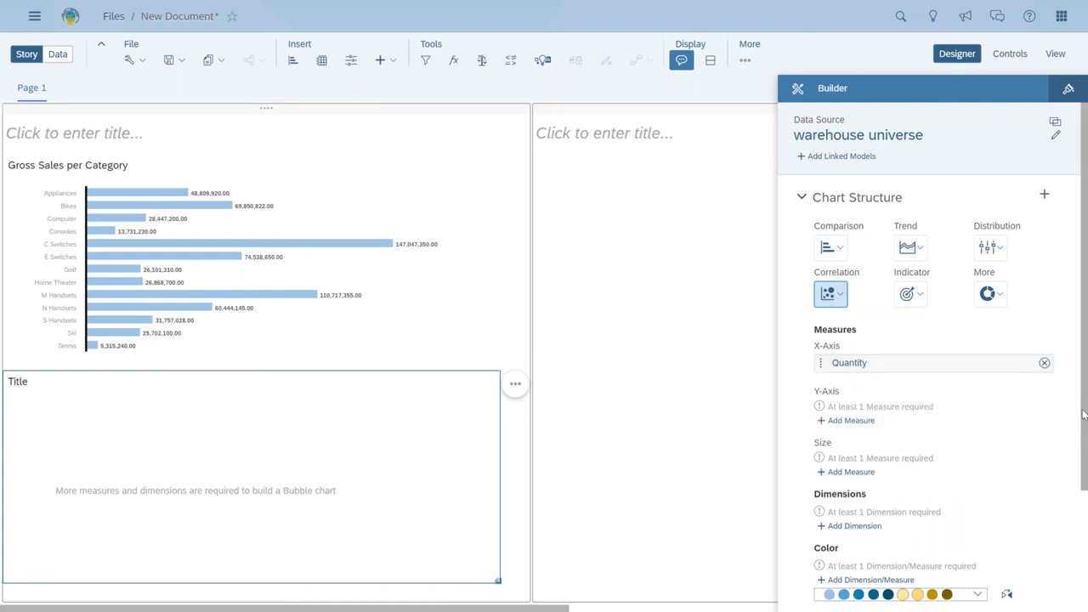
pyautogui.scroll(-1, 857, 343)
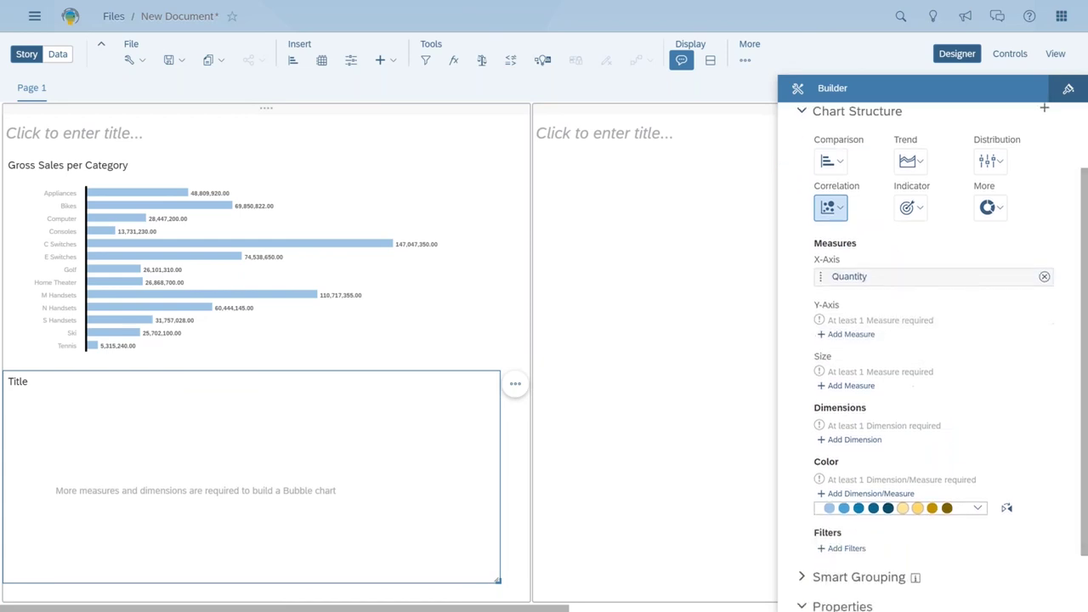
pyautogui.click(853, 335)
pyautogui.write('c')
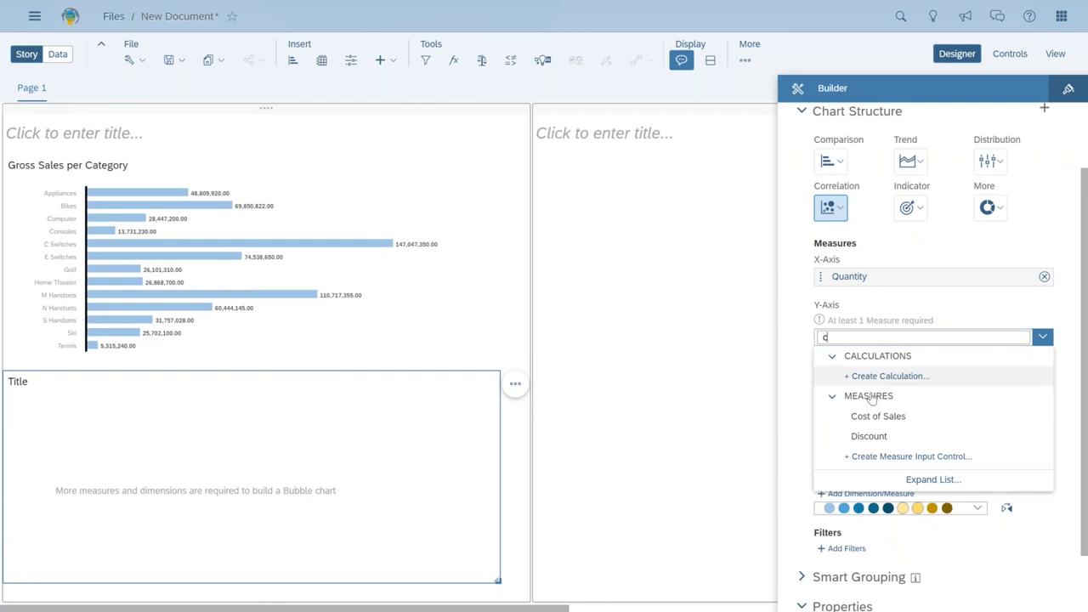
pyautogui.click(878, 417)
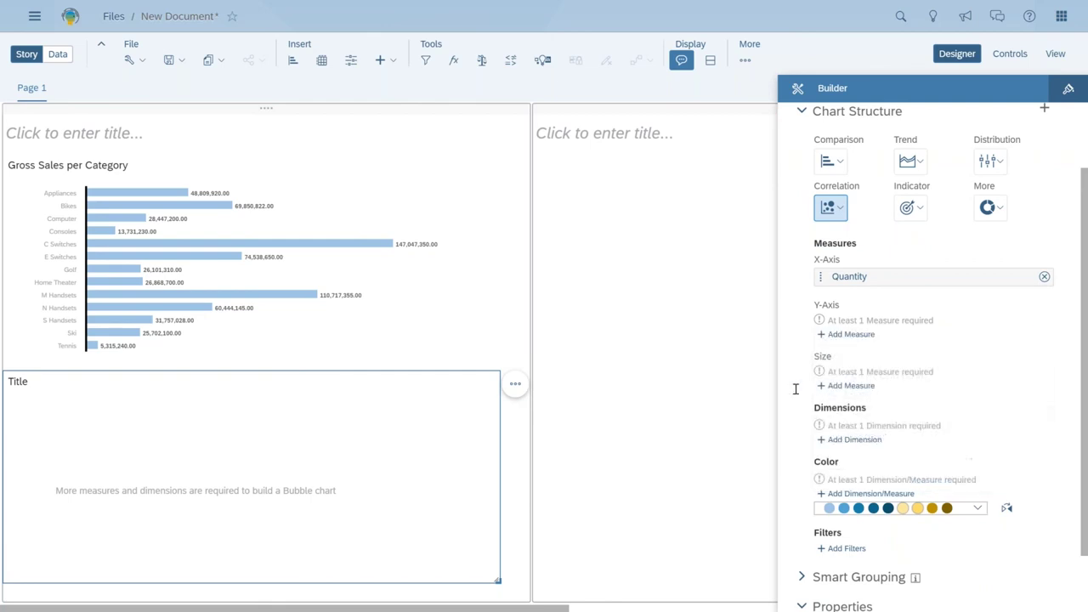
pyautogui.click(874, 393)
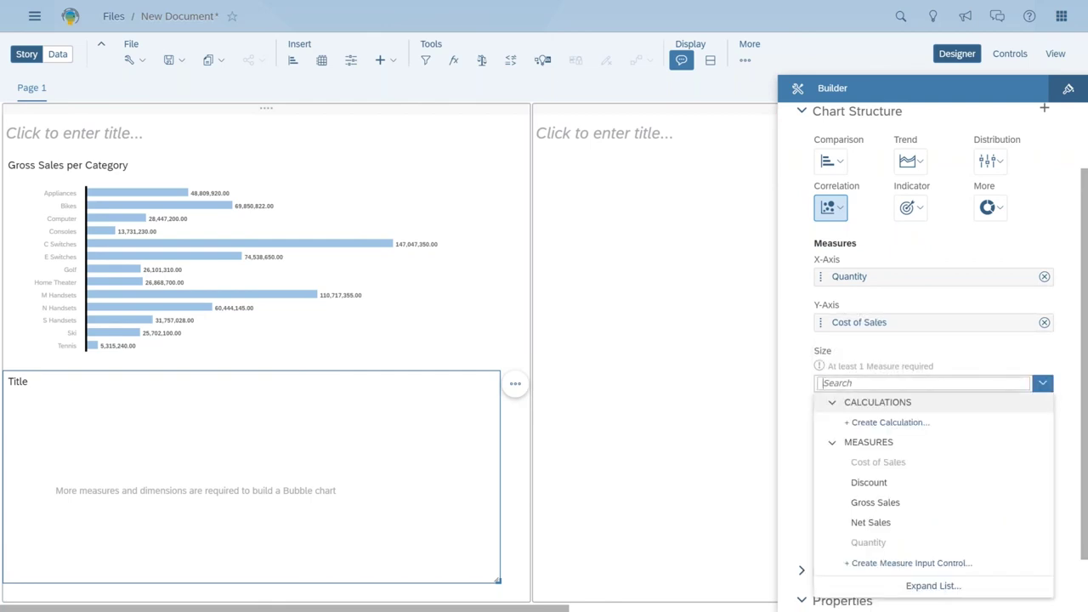
pyautogui.click(891, 424)
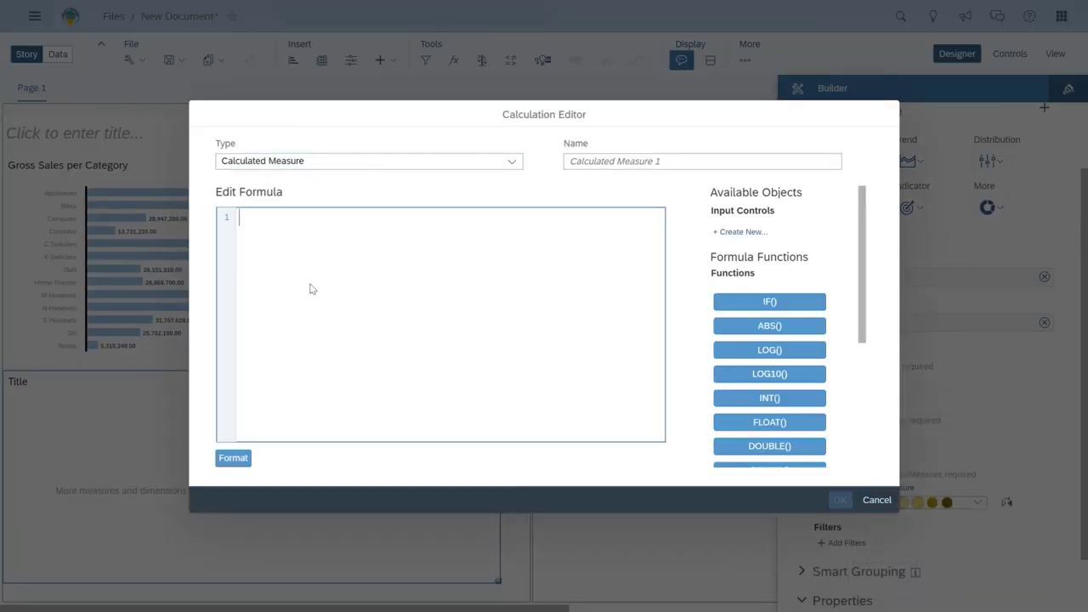
# Define the Discount Rate calculation as Discount / Gross Sales to size the bubbles.
pyautogui.write('dis')
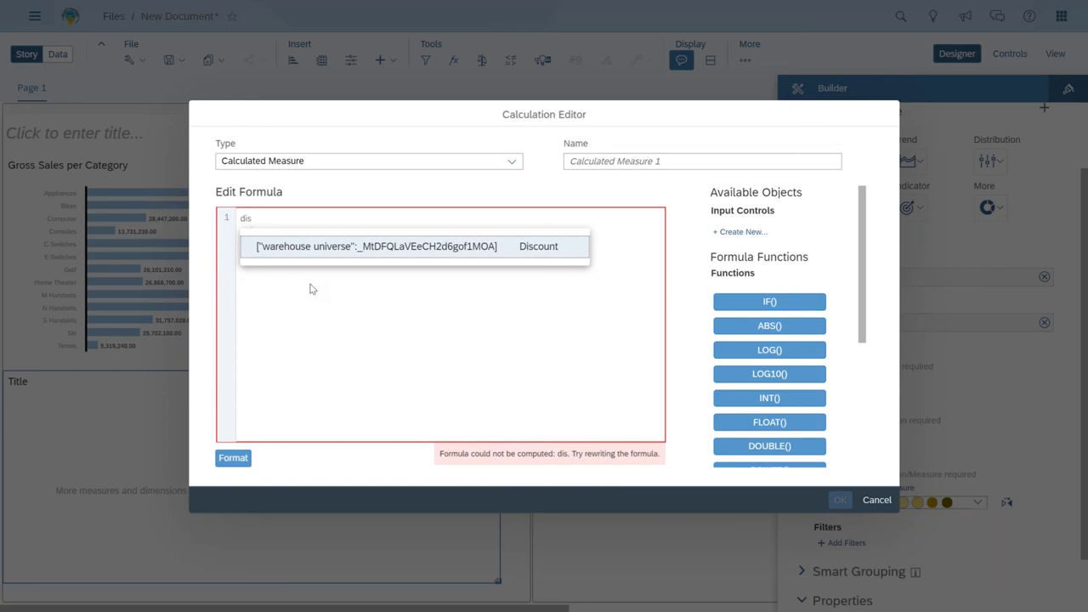
pyautogui.click(316, 255)
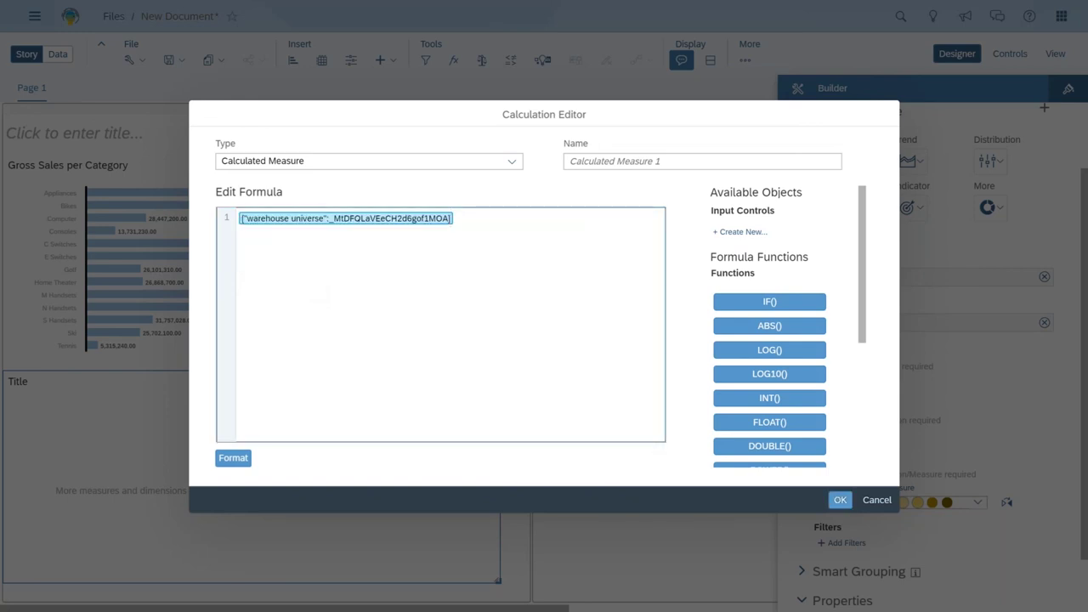
pyautogui.write('/ ')
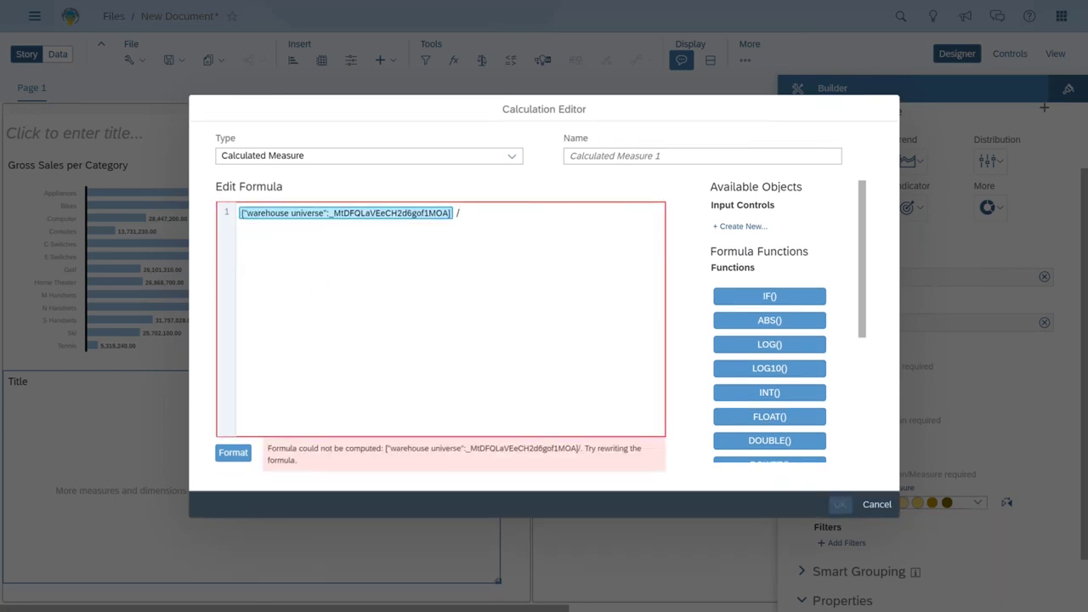
pyautogui.write('gross')
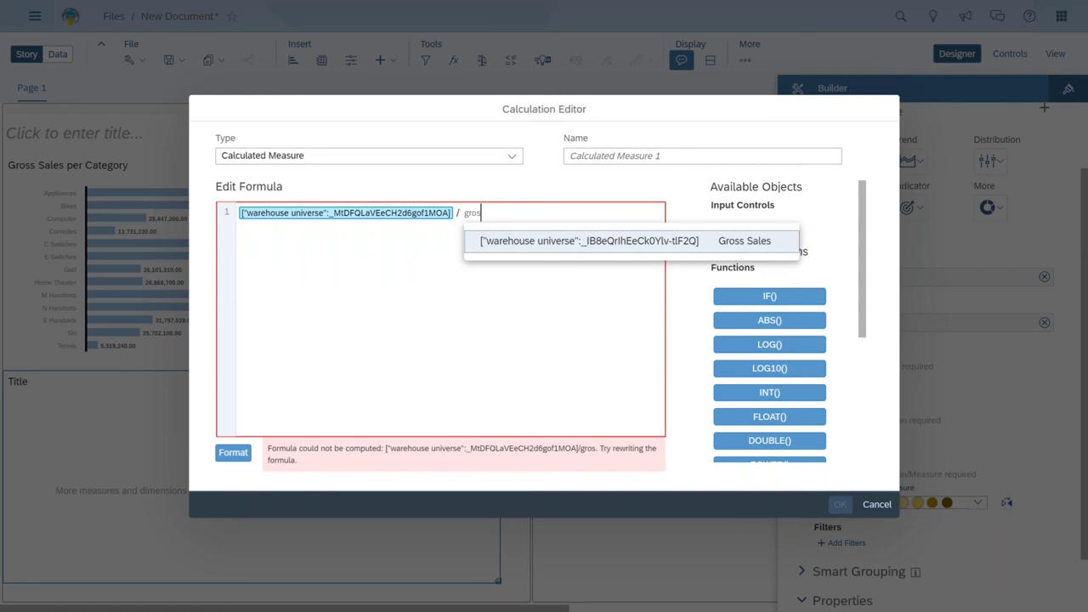
pyautogui.click(537, 242)
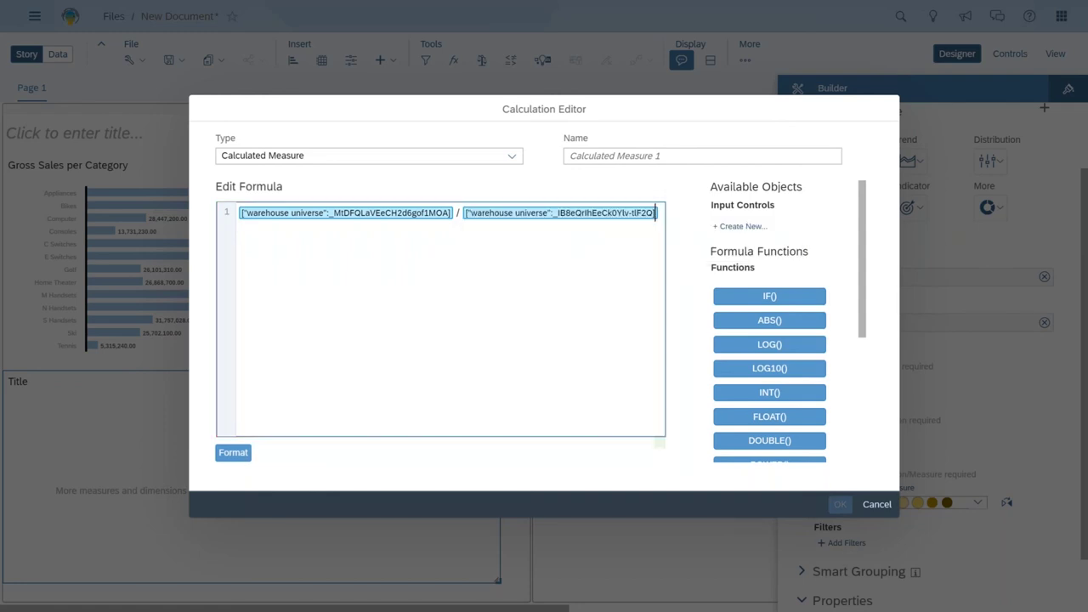
pyautogui.click(611, 158)
pyautogui.write('Discount Rate')
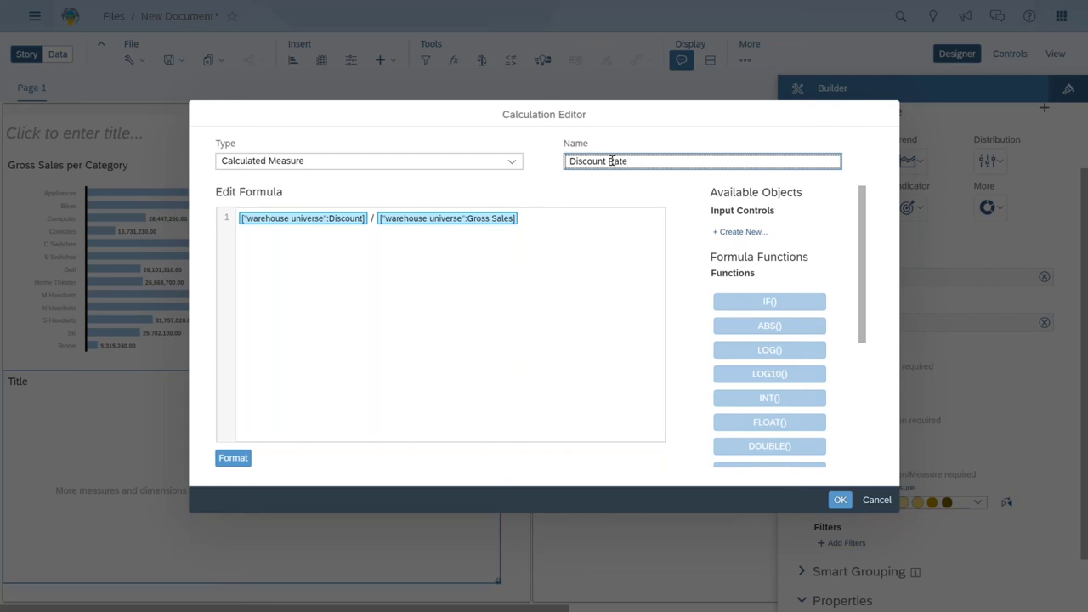
pyautogui.click(840, 500)
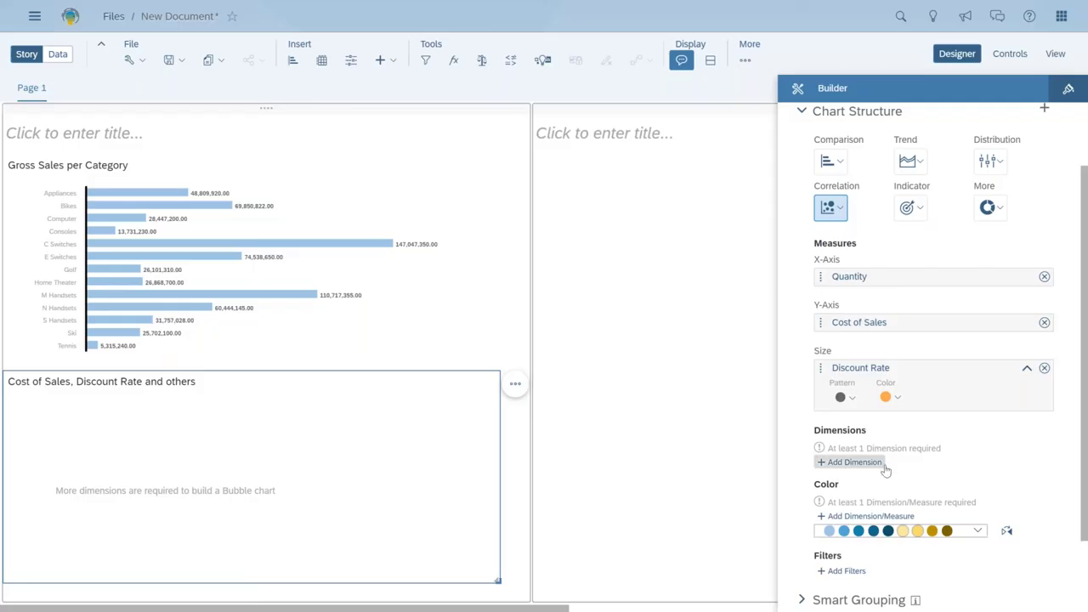
# Add Product as the bubble chart's dimension.
pyautogui.click(868, 463)
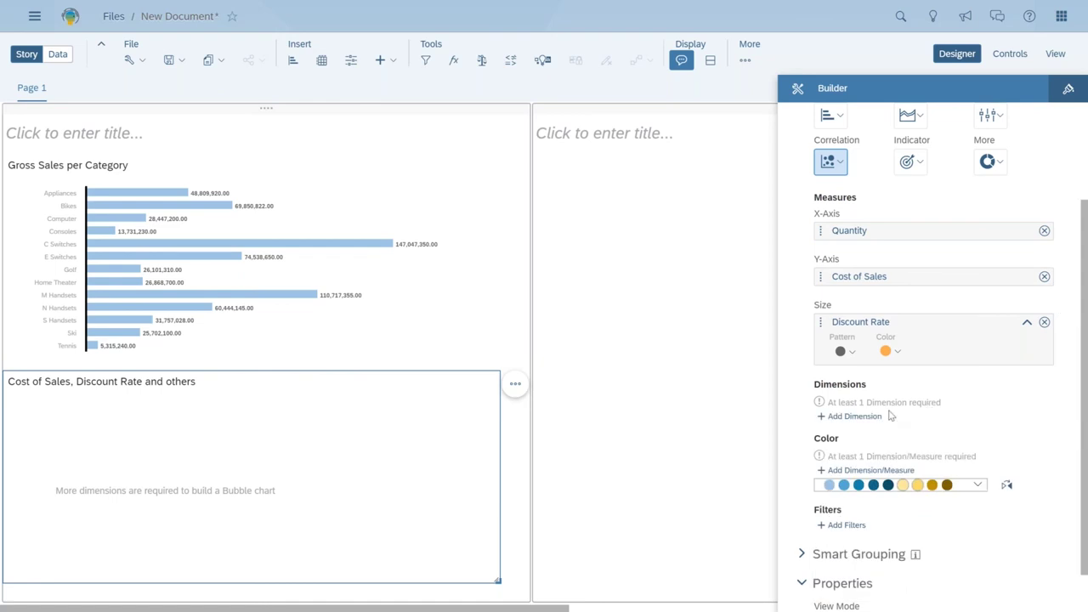
pyautogui.click(851, 416)
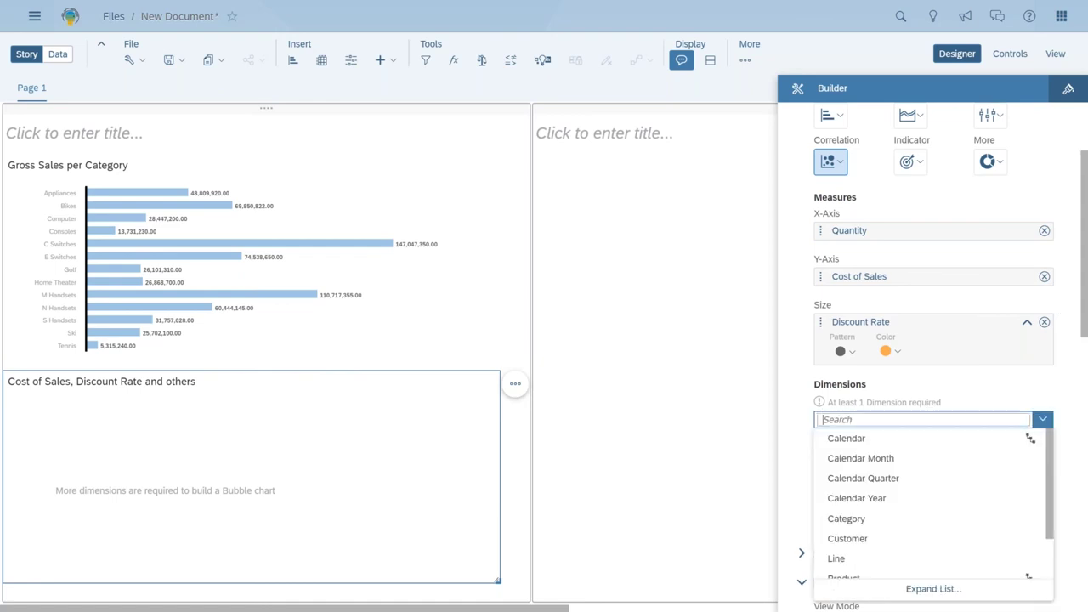
pyautogui.write('prod')
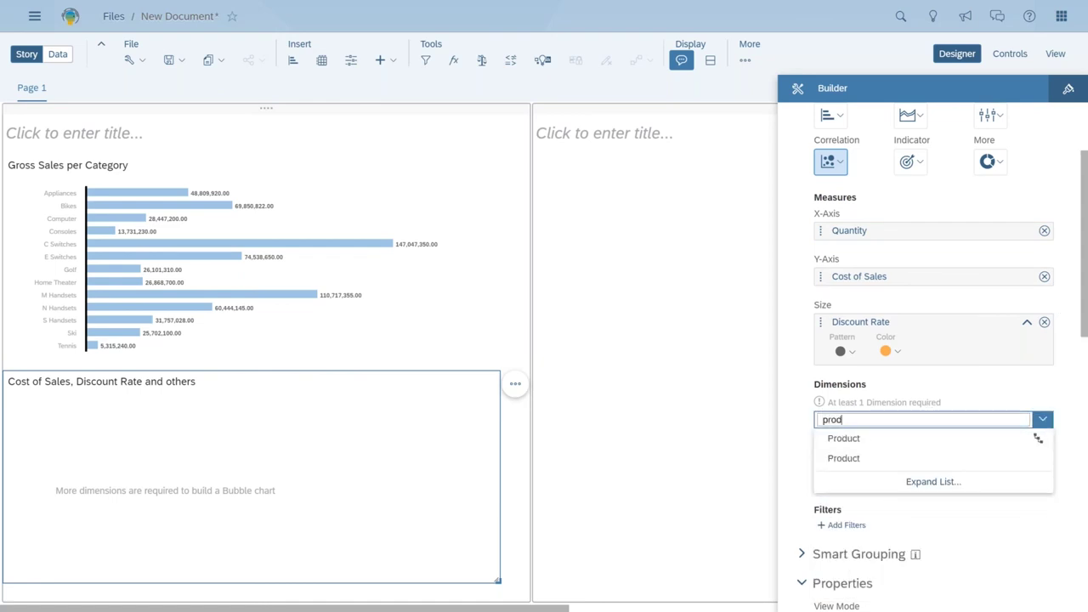
pyautogui.click(856, 440)
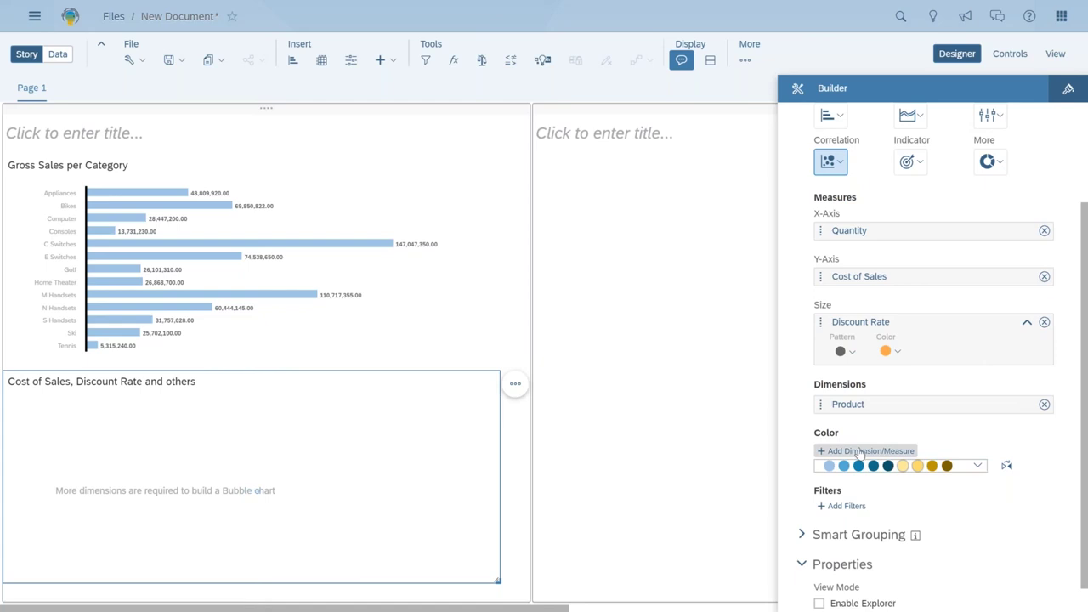
# Colour the bubbles by the Category dimension.
pyautogui.click(866, 451)
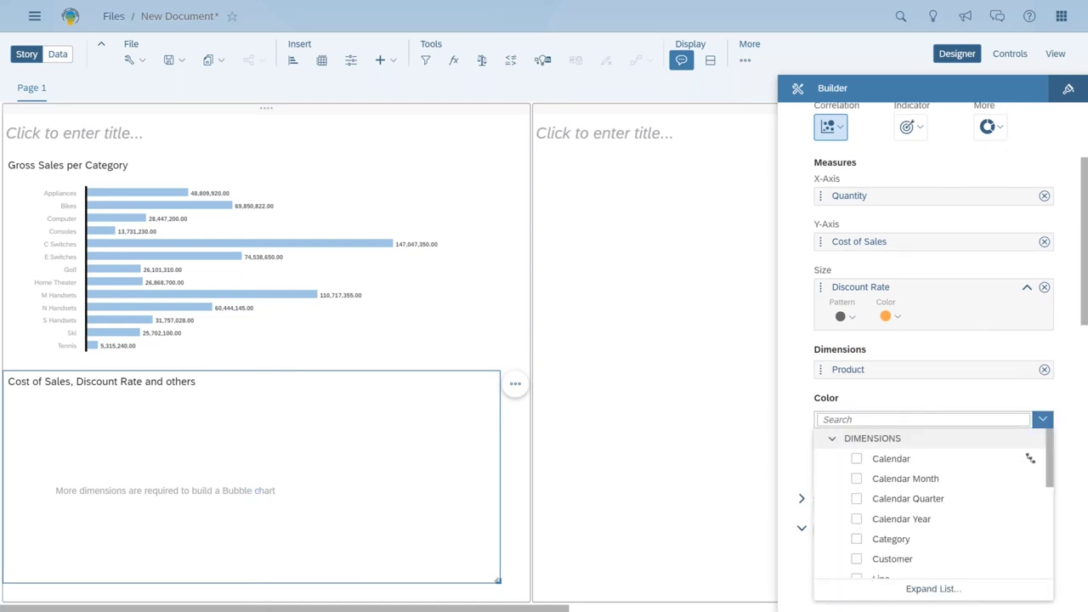
pyautogui.write('ca')
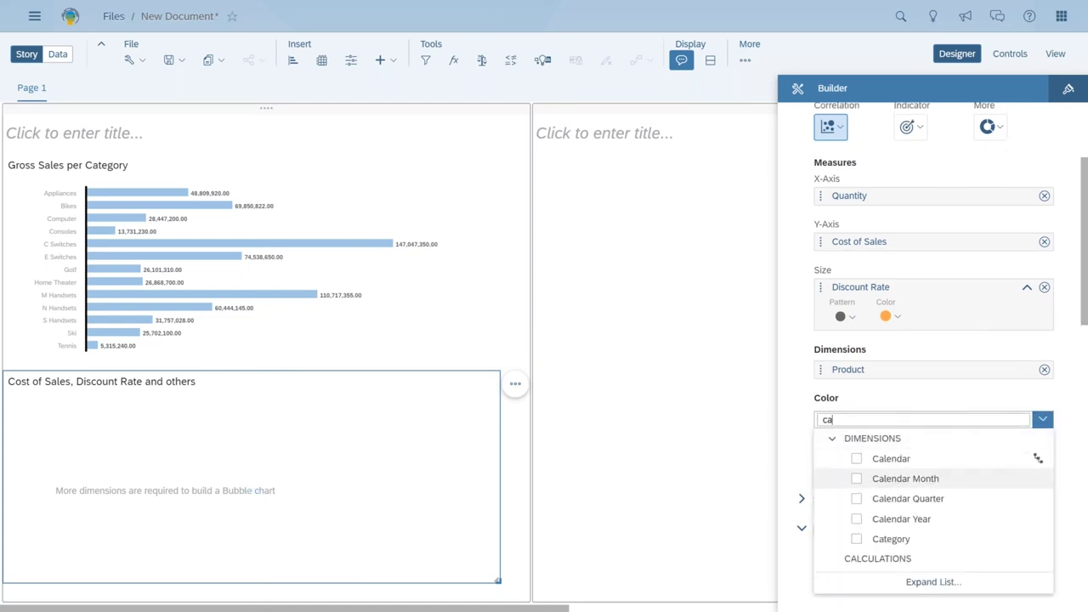
pyautogui.write('t')
pyautogui.click(857, 459)
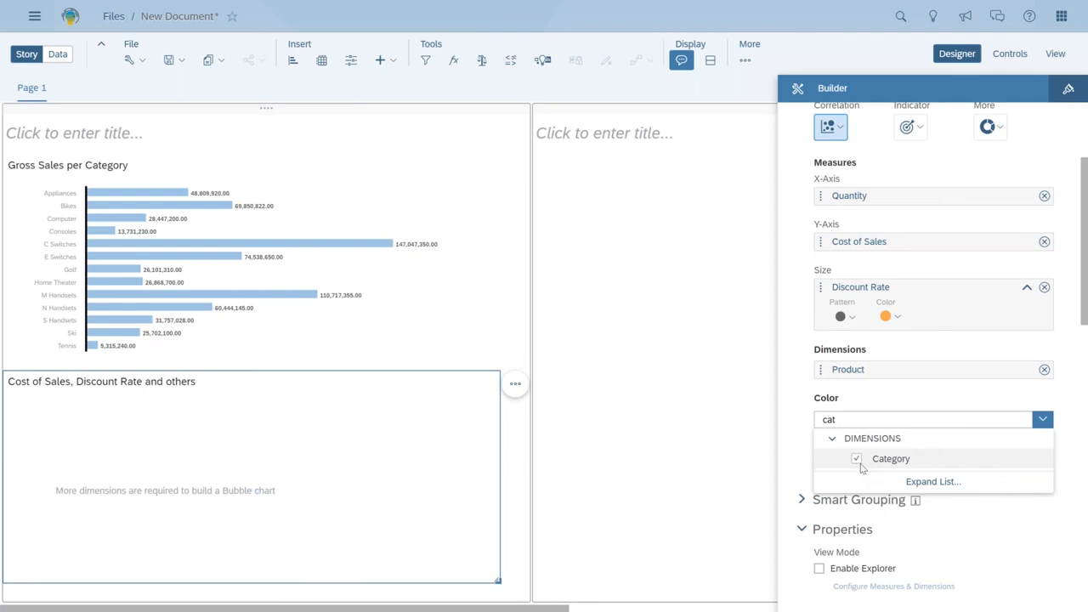
pyautogui.click(800, 442)
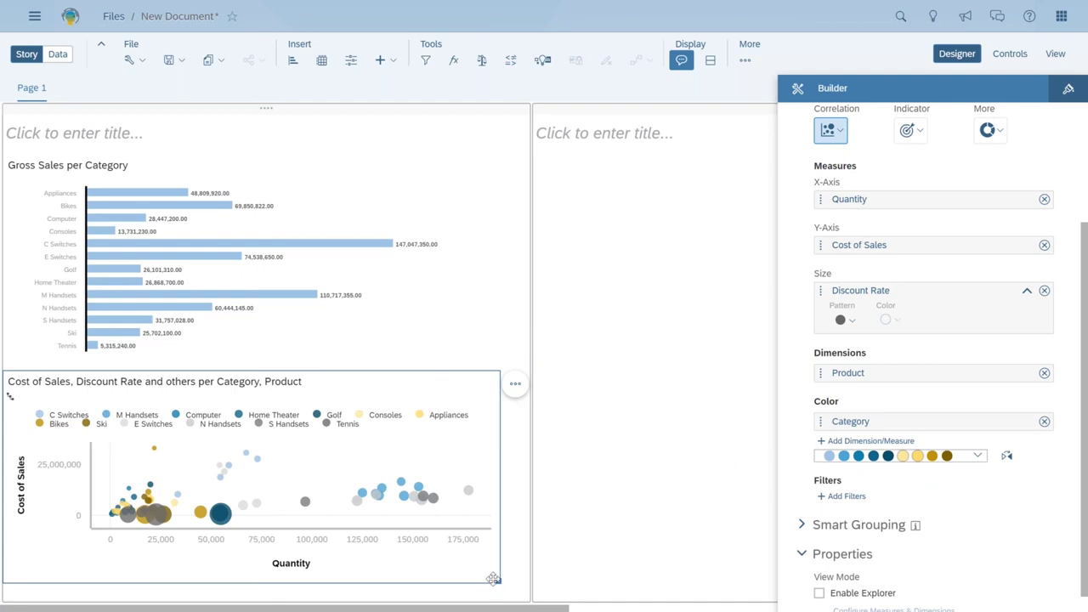
pyautogui.moveTo(499, 583); pyautogui.dragTo(508, 602)
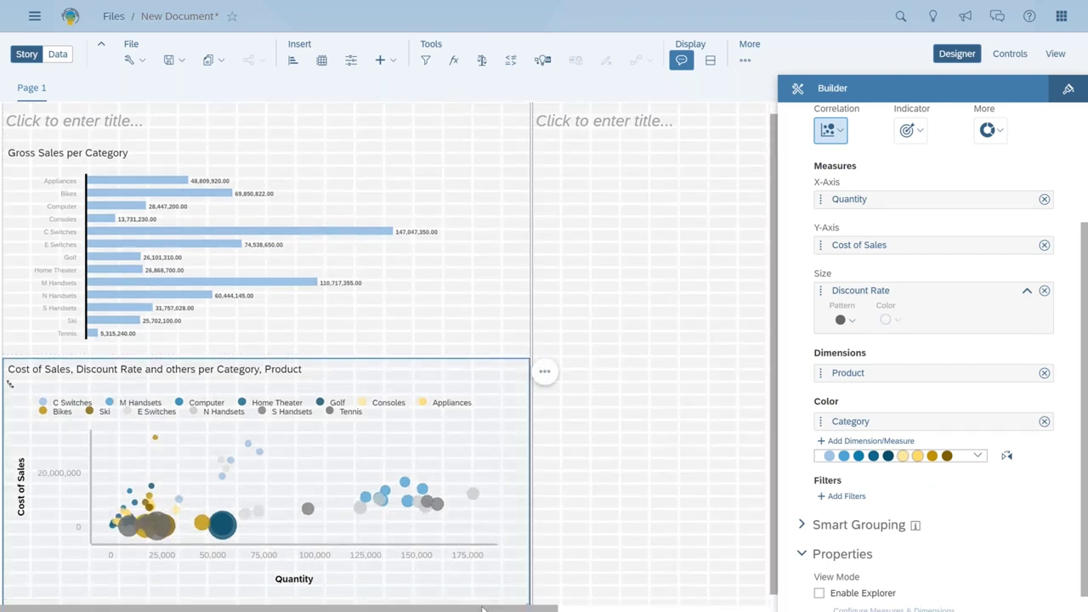
# Widen the bubble chart and place an enlarged empty chart at the top right.
pyautogui.moveTo(482, 609); pyautogui.dragTo(585, 609)
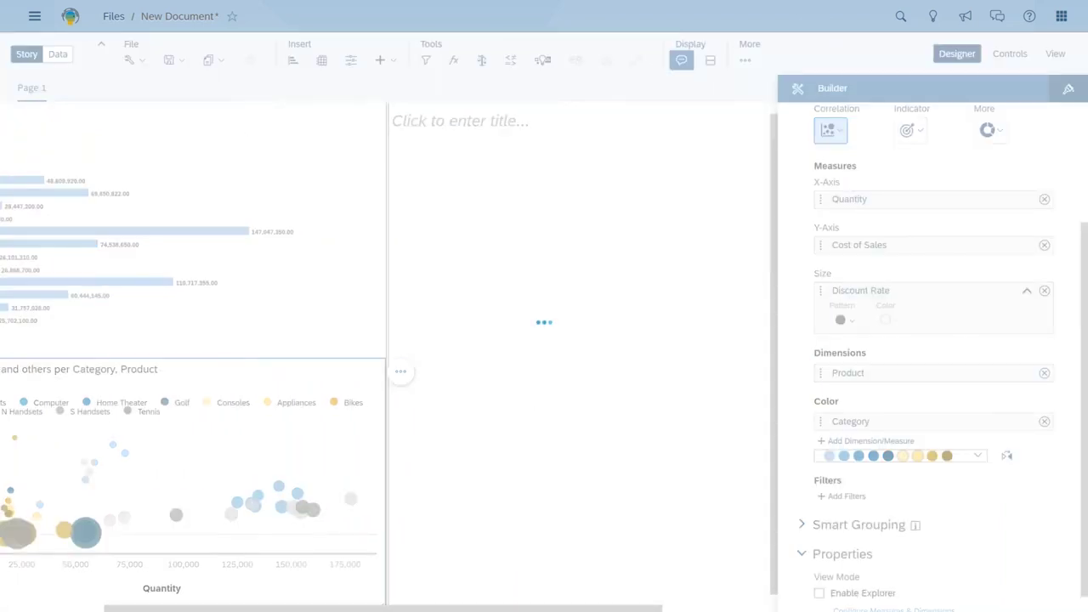
pyautogui.moveTo(164, 442); pyautogui.dragTo(623, 127)
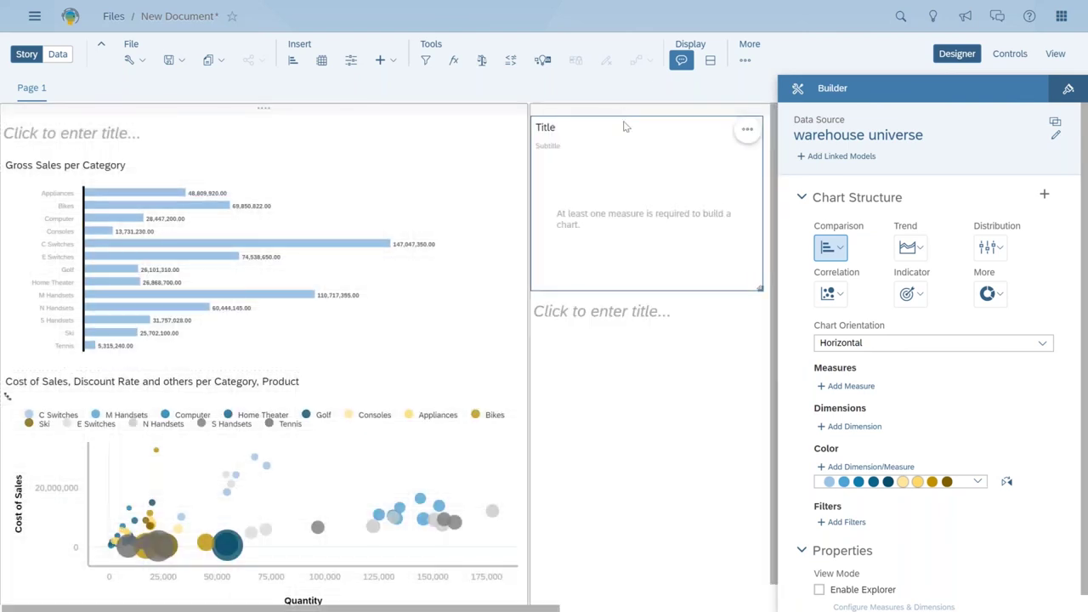
pyautogui.moveTo(624, 118); pyautogui.dragTo(637, 277)
pyautogui.moveTo(621, 117); pyautogui.dragTo(740, 339)
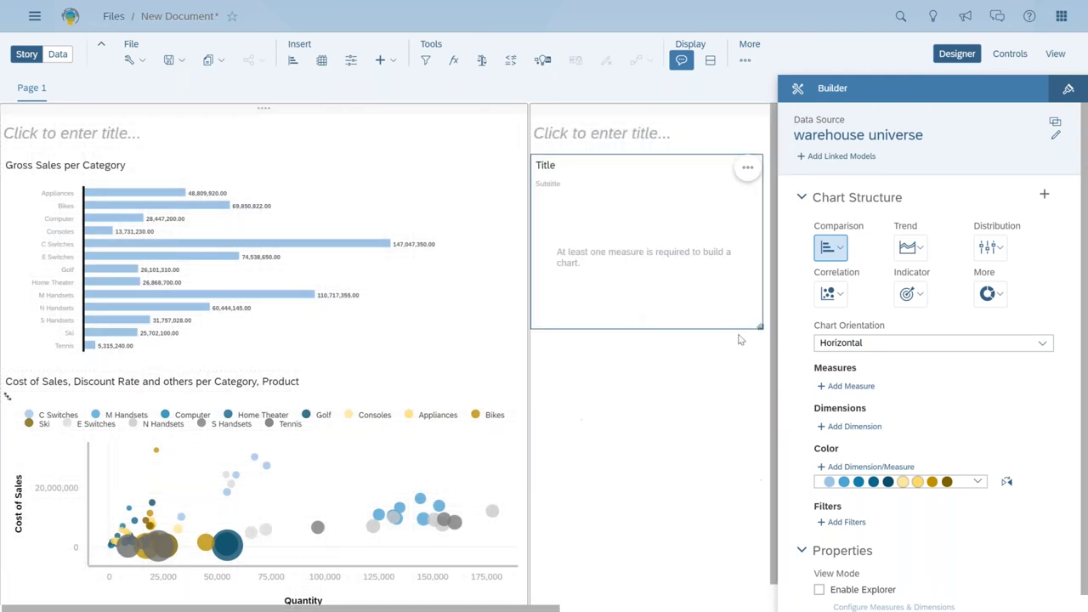
pyautogui.hscroll(5, 621, 511)
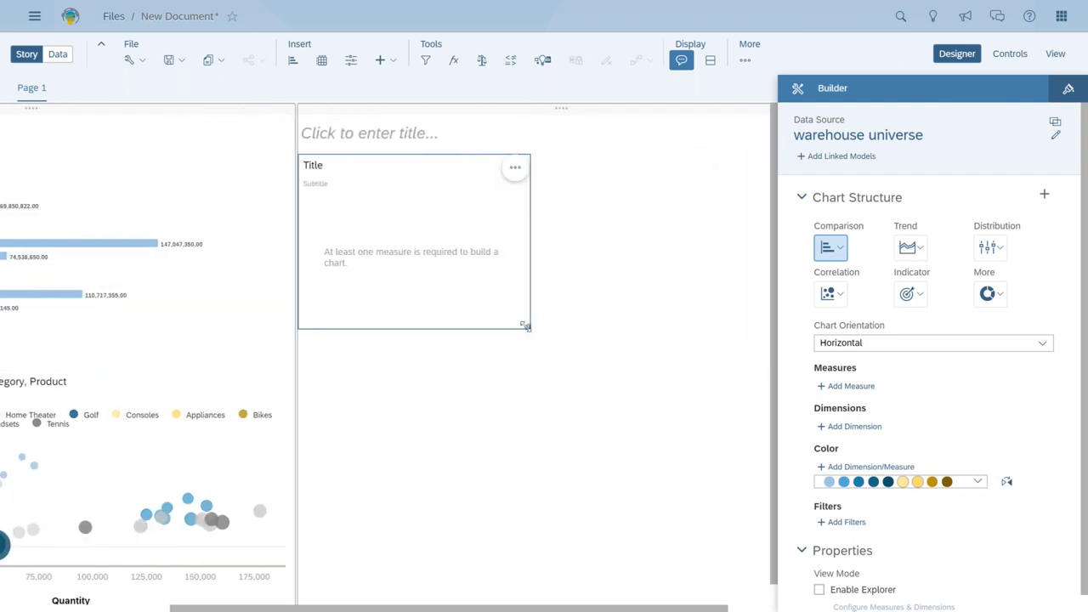
pyautogui.moveTo(525, 326); pyautogui.dragTo(767, 430)
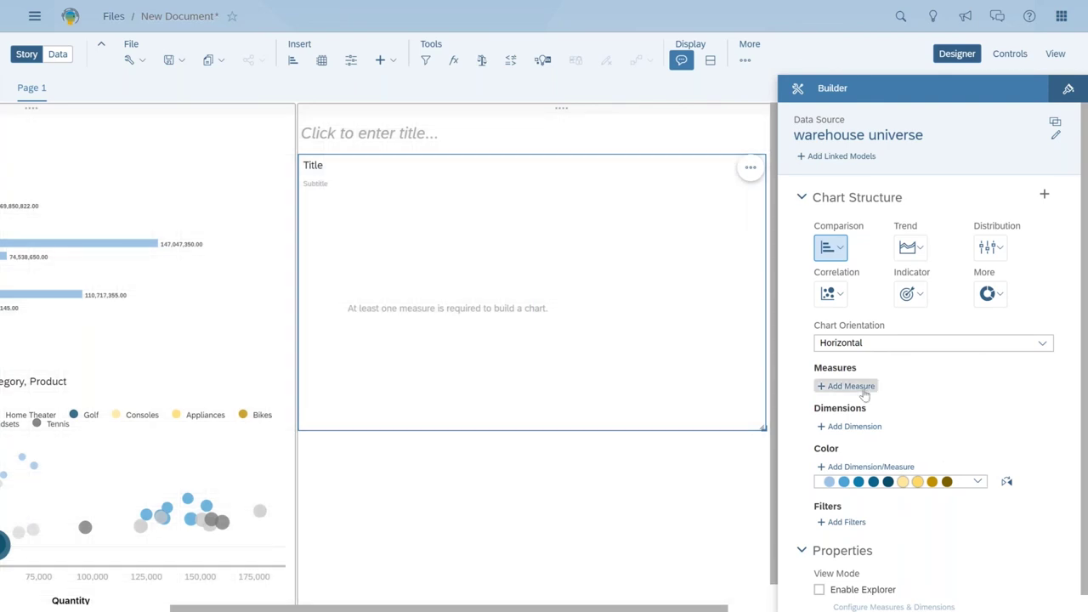
# Plot Cost of Sales in the new chart, then delete it and select the measures table.
pyautogui.click(850, 386)
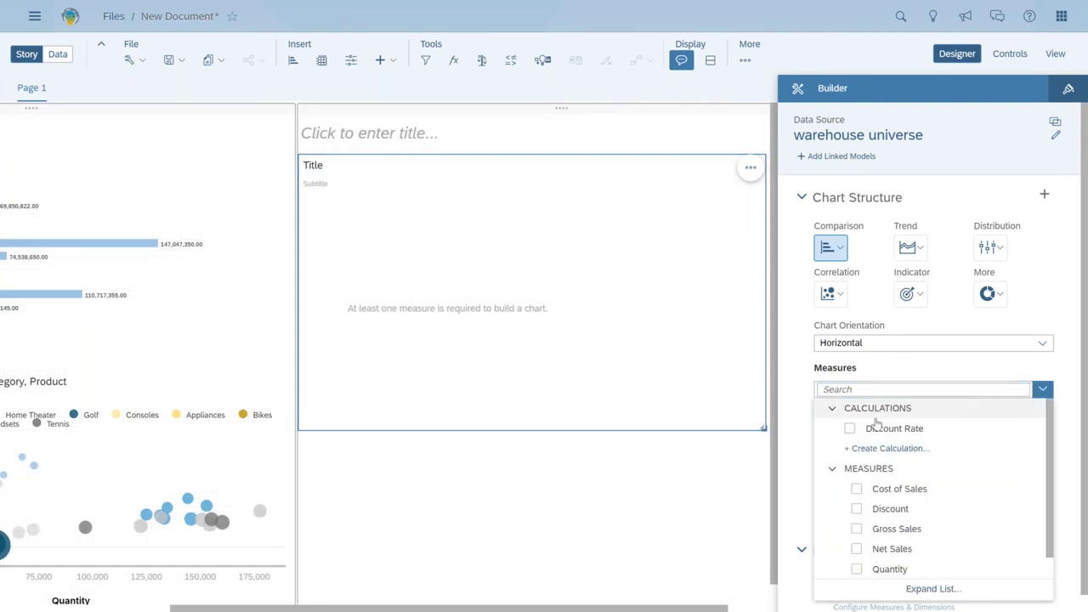
pyautogui.click(928, 492)
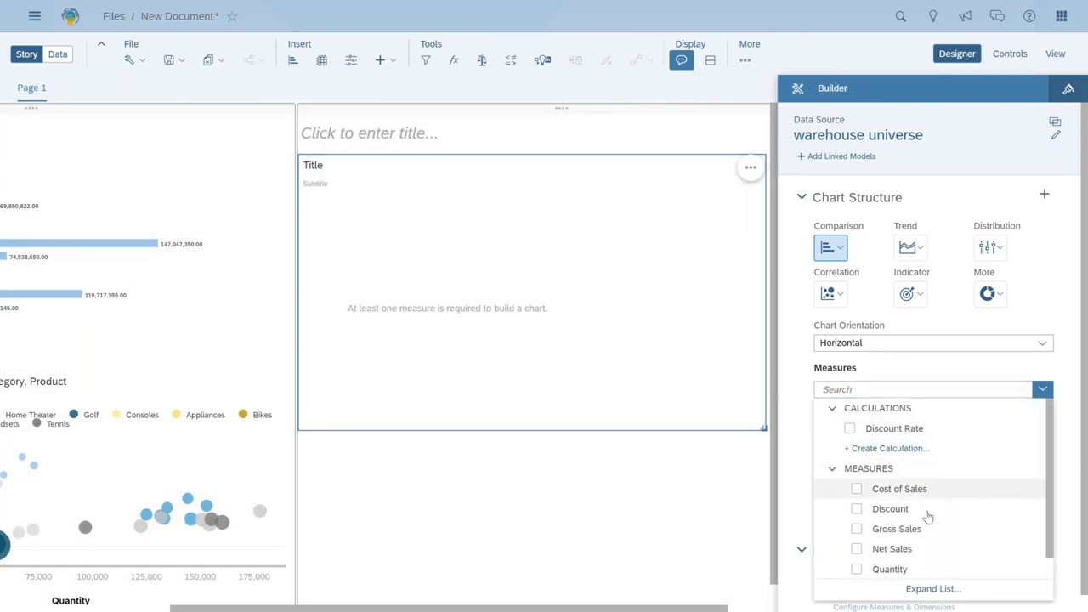
pyautogui.scroll(-1, 1044, 507)
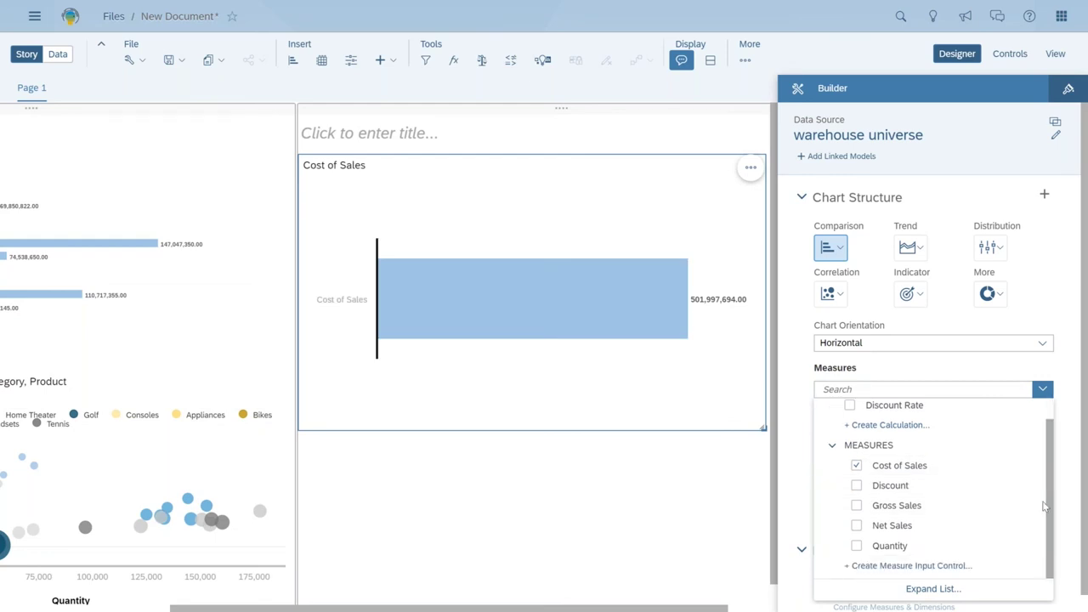
pyautogui.click(621, 481)
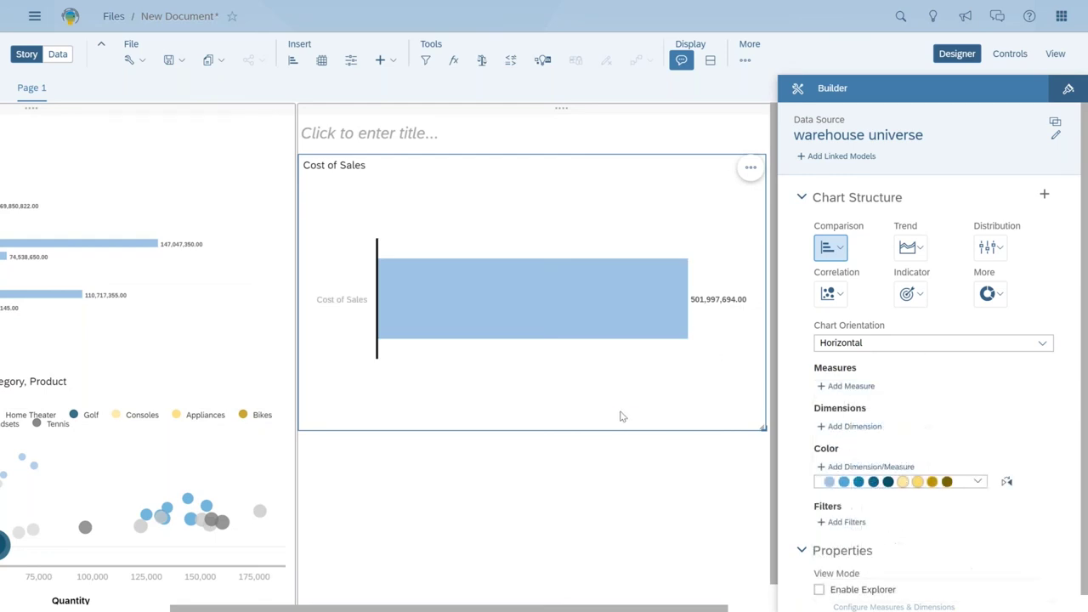
pyautogui.press('Delete')
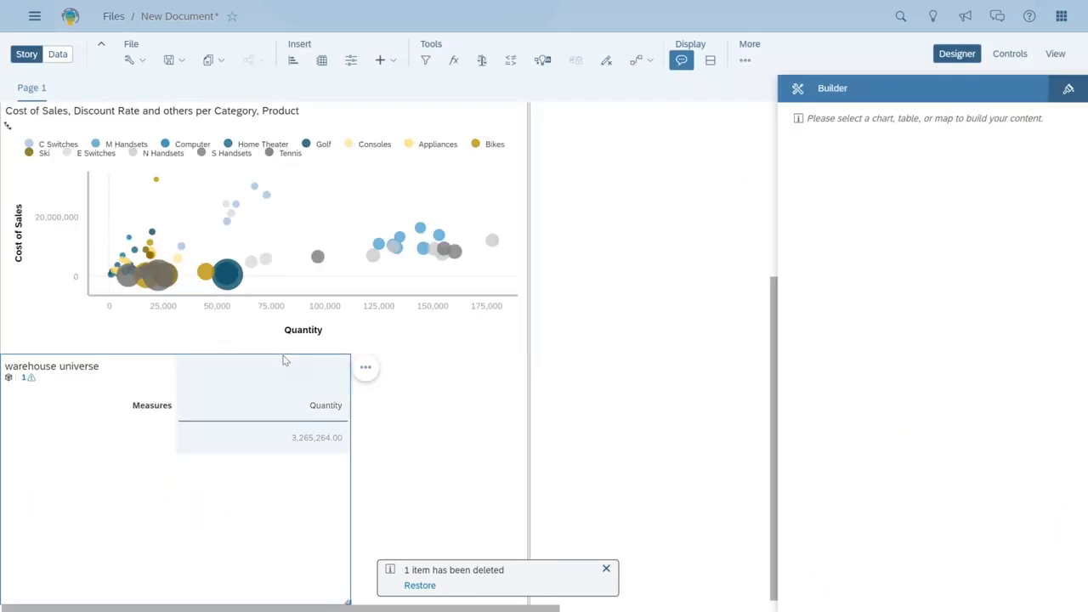
pyautogui.click(284, 359)
# Move the table to the top right and filter its measures to Discount and Gross Sales, replacing Quantity.
pyautogui.moveTo(717, 210); pyautogui.dragTo(536, 136)
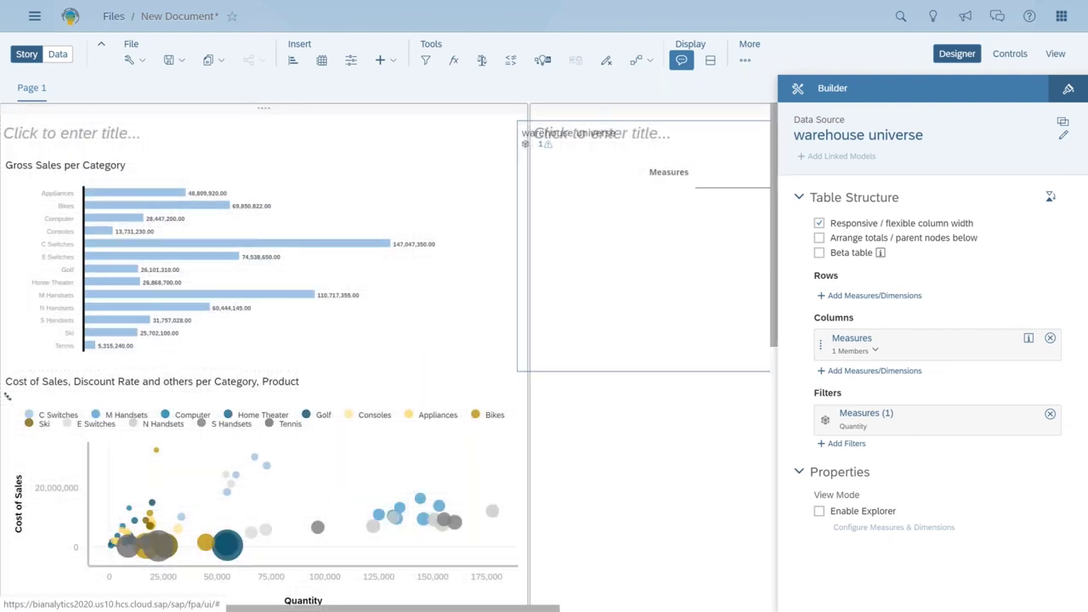
pyautogui.click(1010, 340)
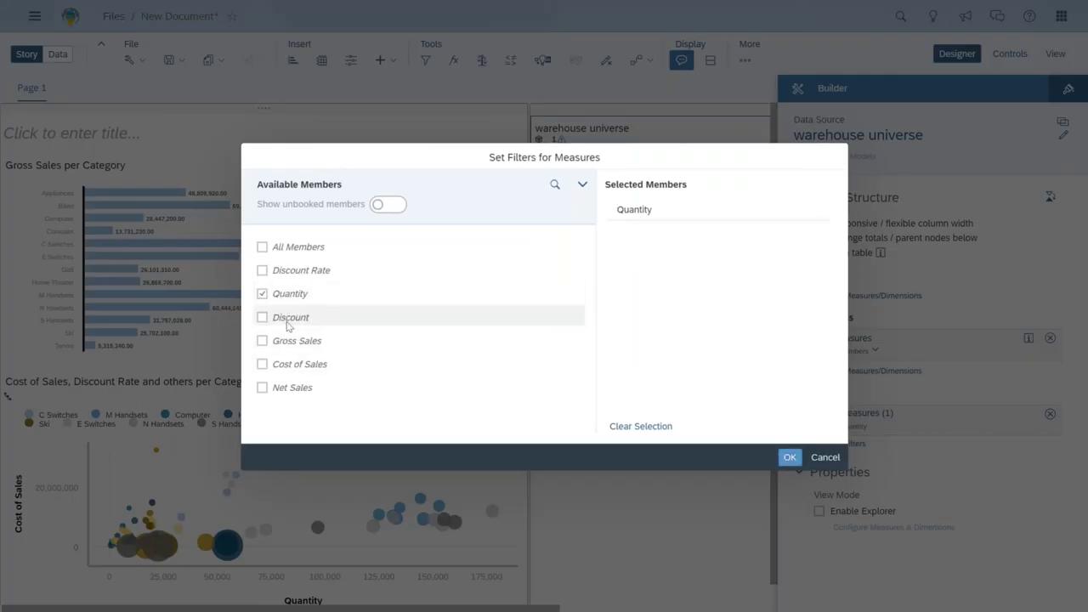
pyautogui.click(288, 322)
pyautogui.click(308, 344)
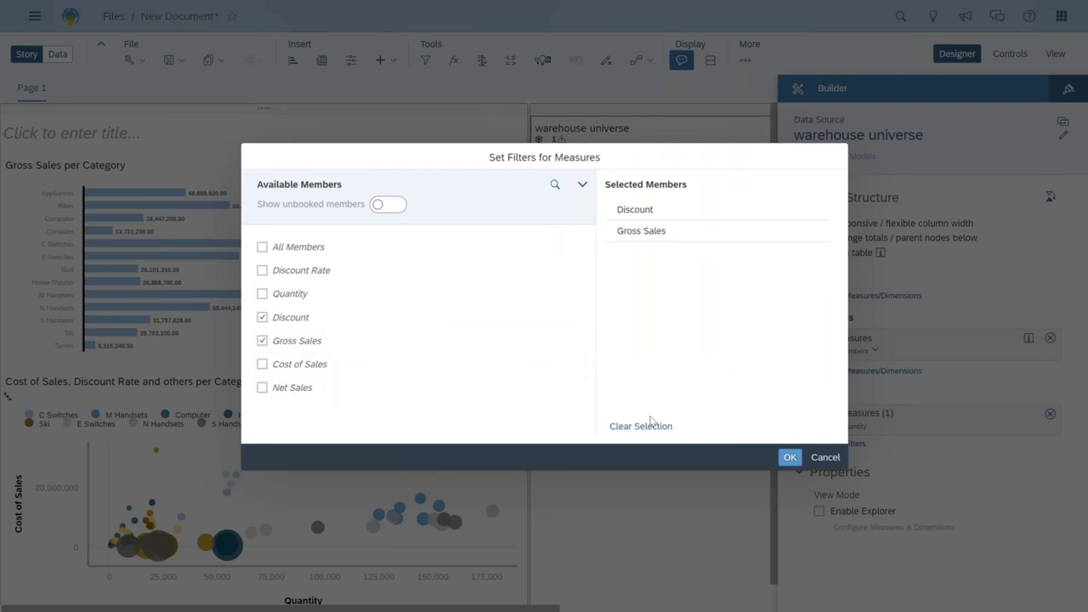
pyautogui.click(789, 459)
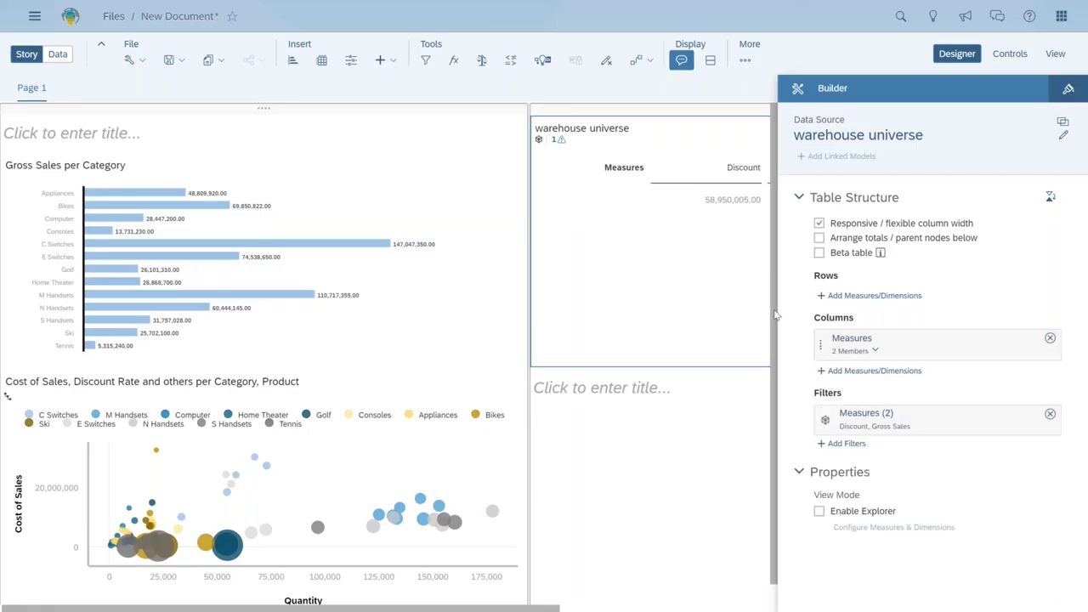
pyautogui.click(844, 295)
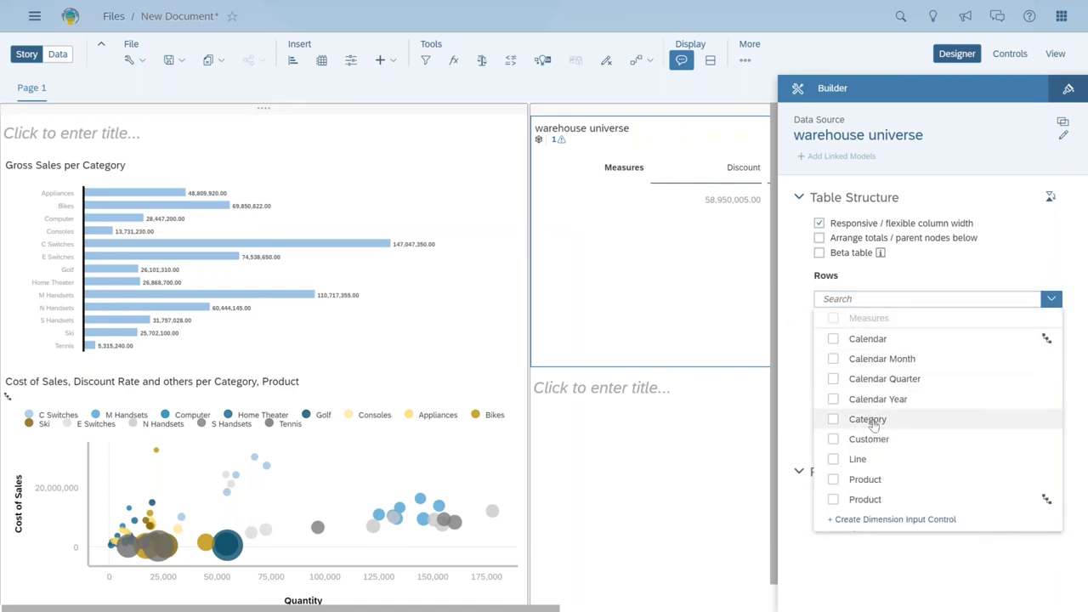